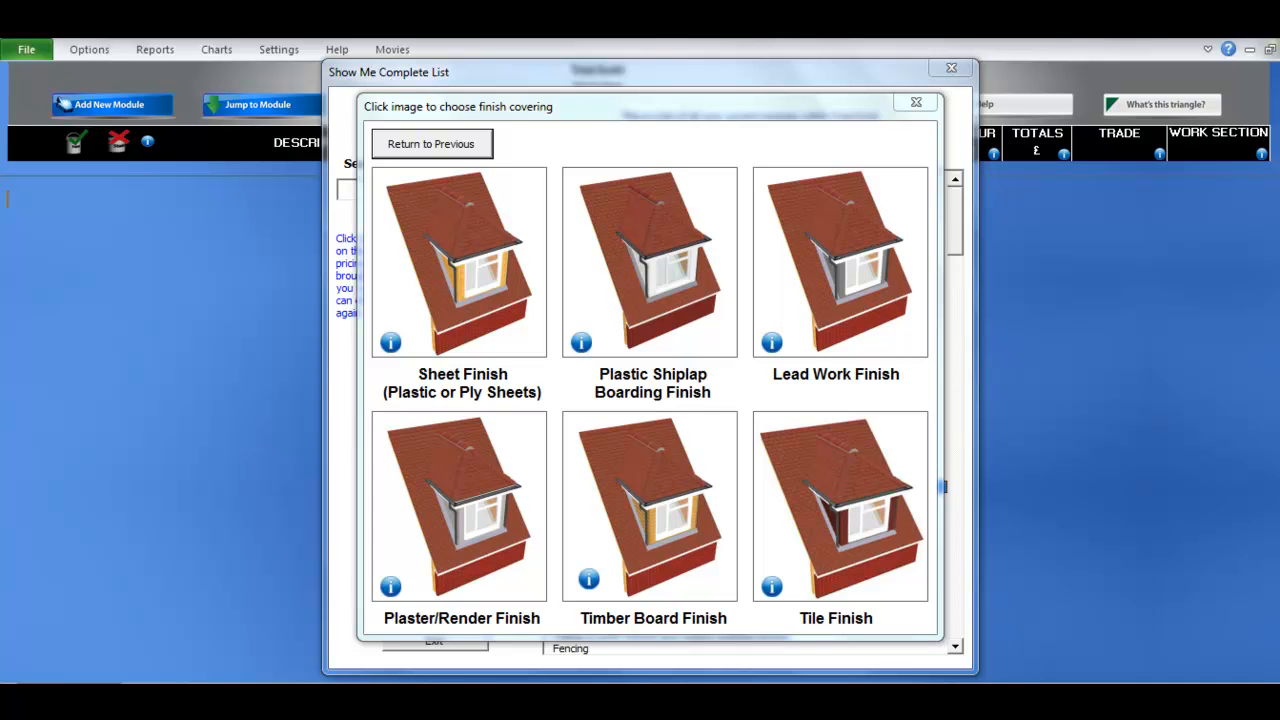
Choose the timber board finish for the dormer and set the roof area to be removed to 5 LM high by 6 LM wide.
click(660, 520)
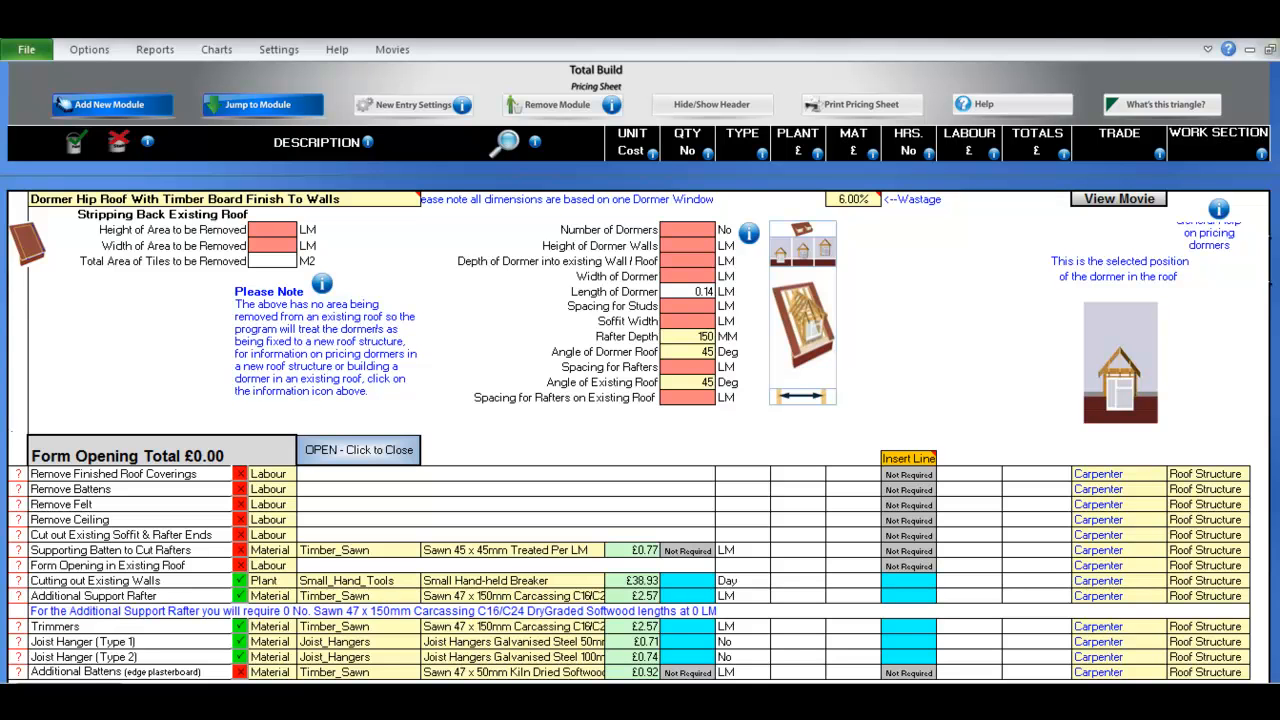
click(27, 243)
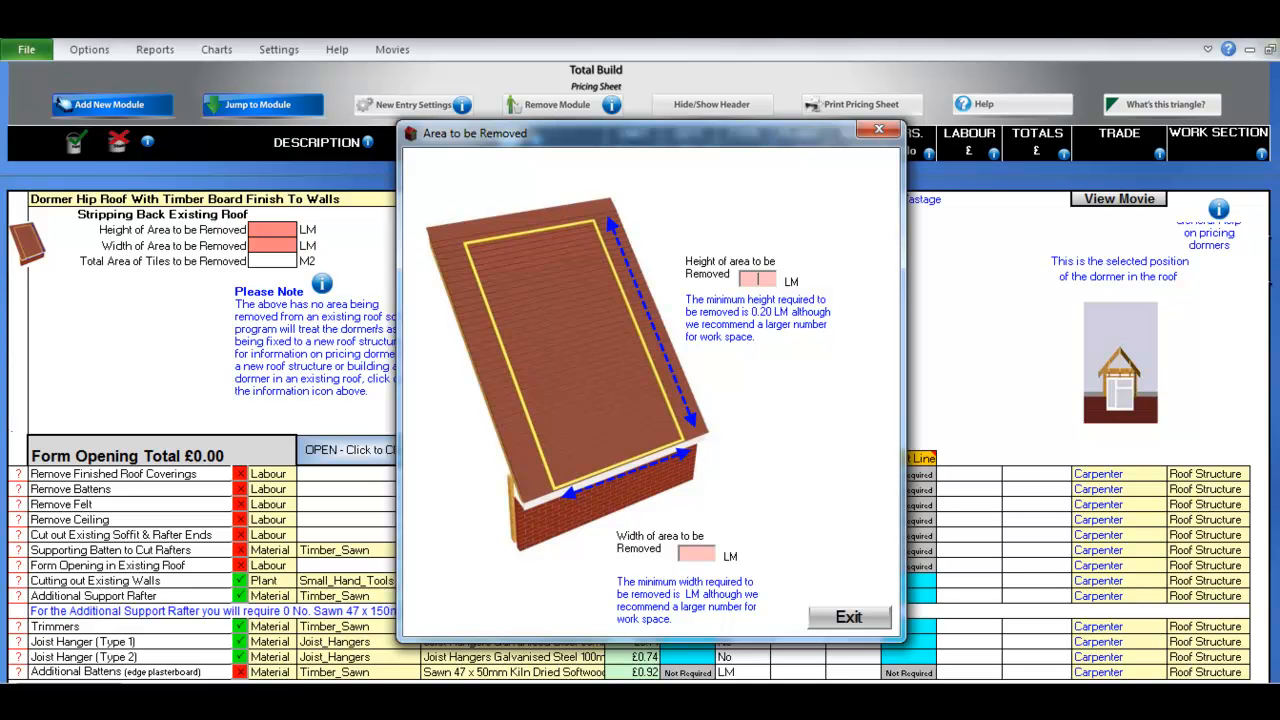
text(5)
key(Tab)
text(6)
key(Return)
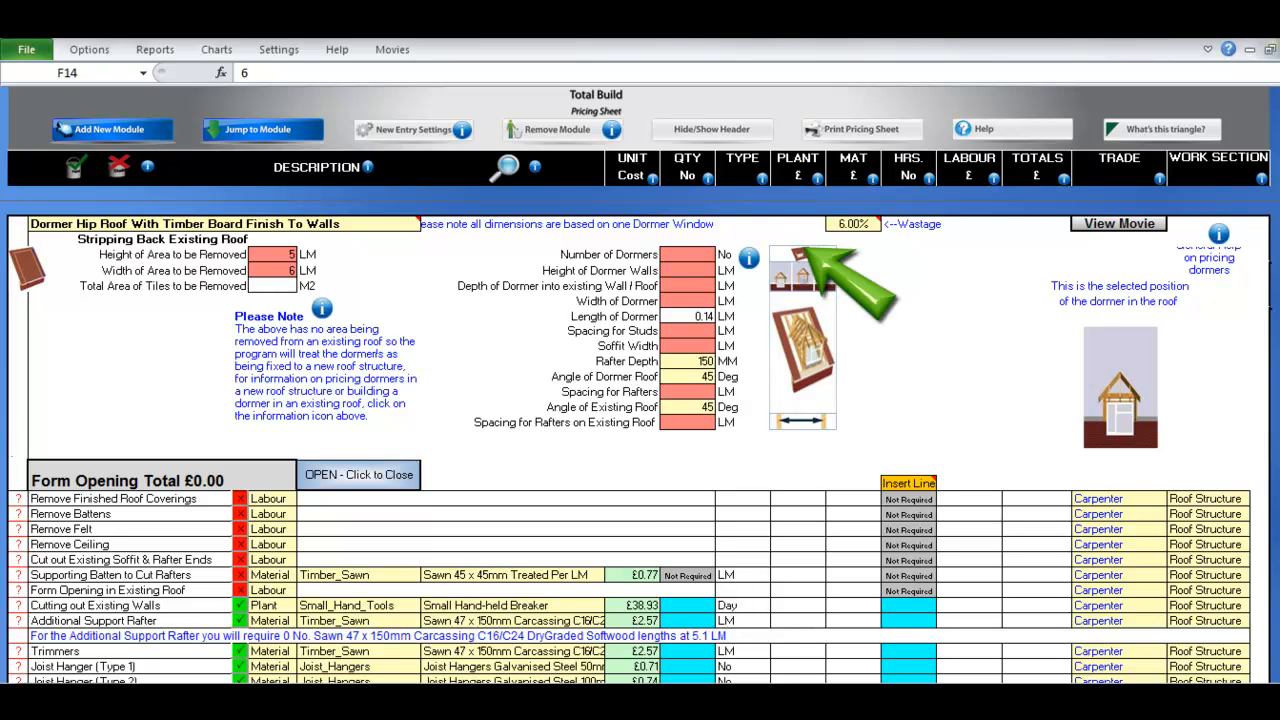
Set the number of dormers to 1.
click(803, 254)
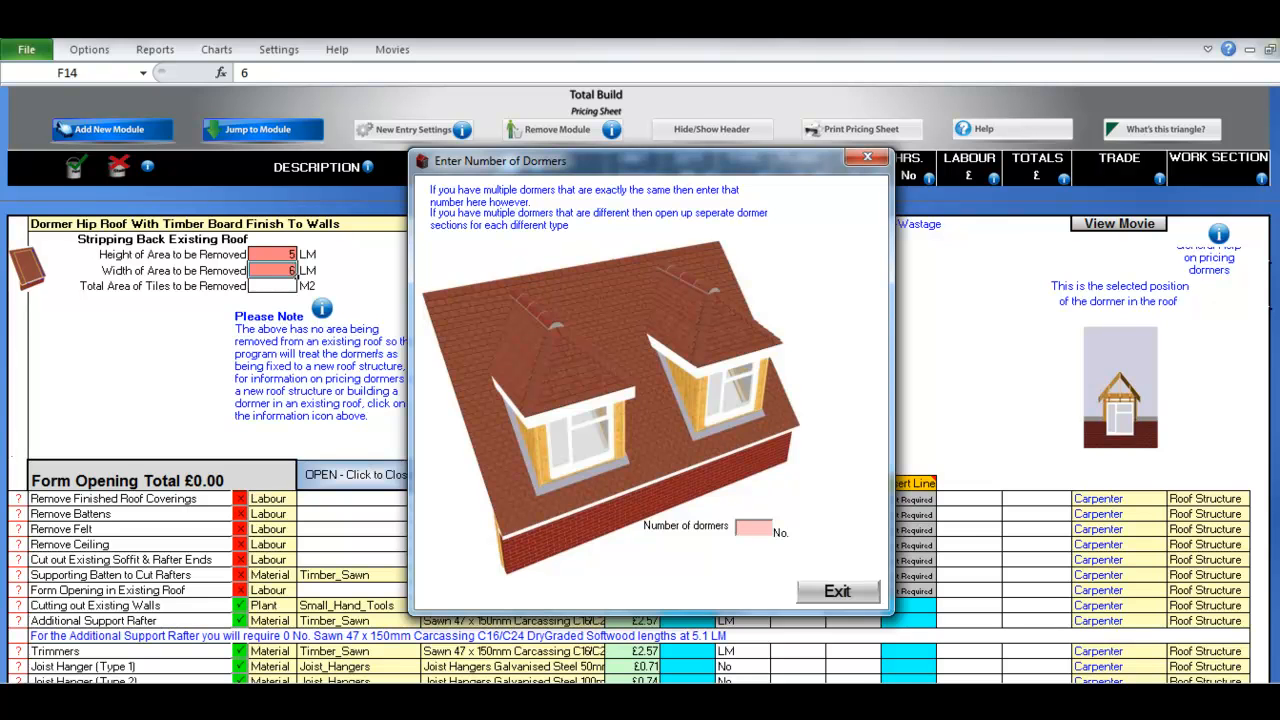
text(1)
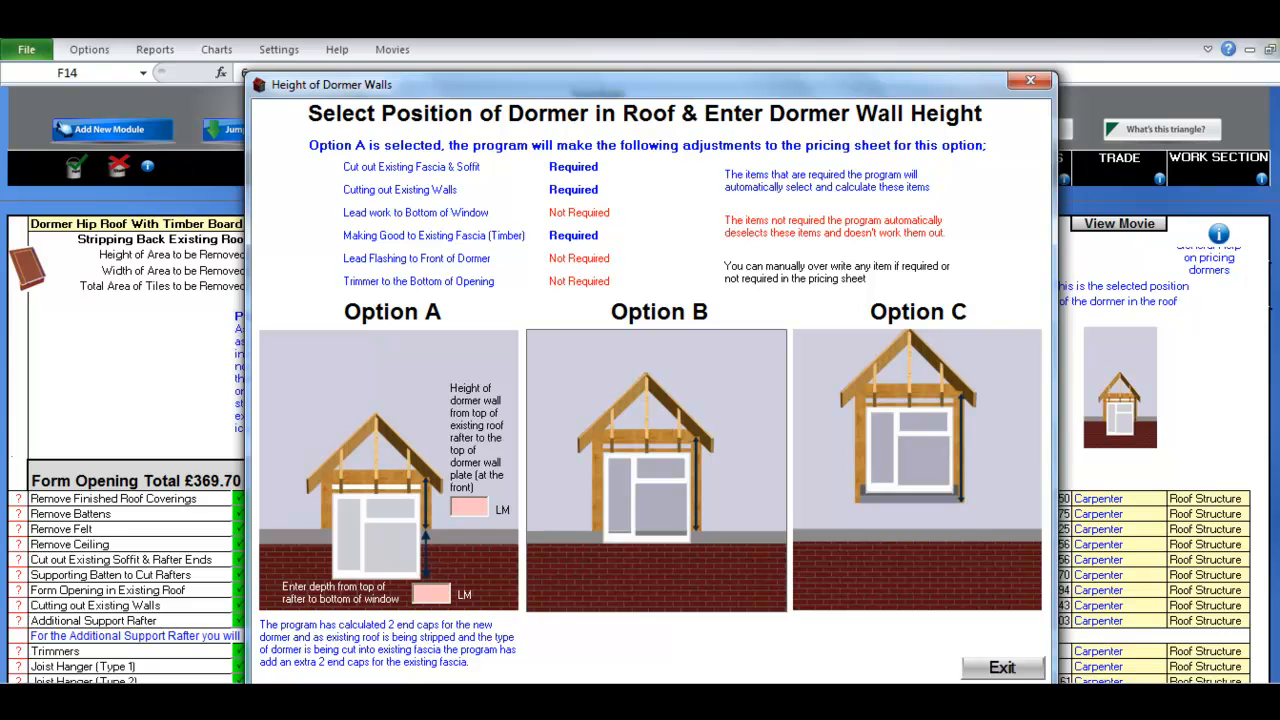
Compare dormer positions Option B and Option C and the pricing adjustments each one makes.
click(655, 470)
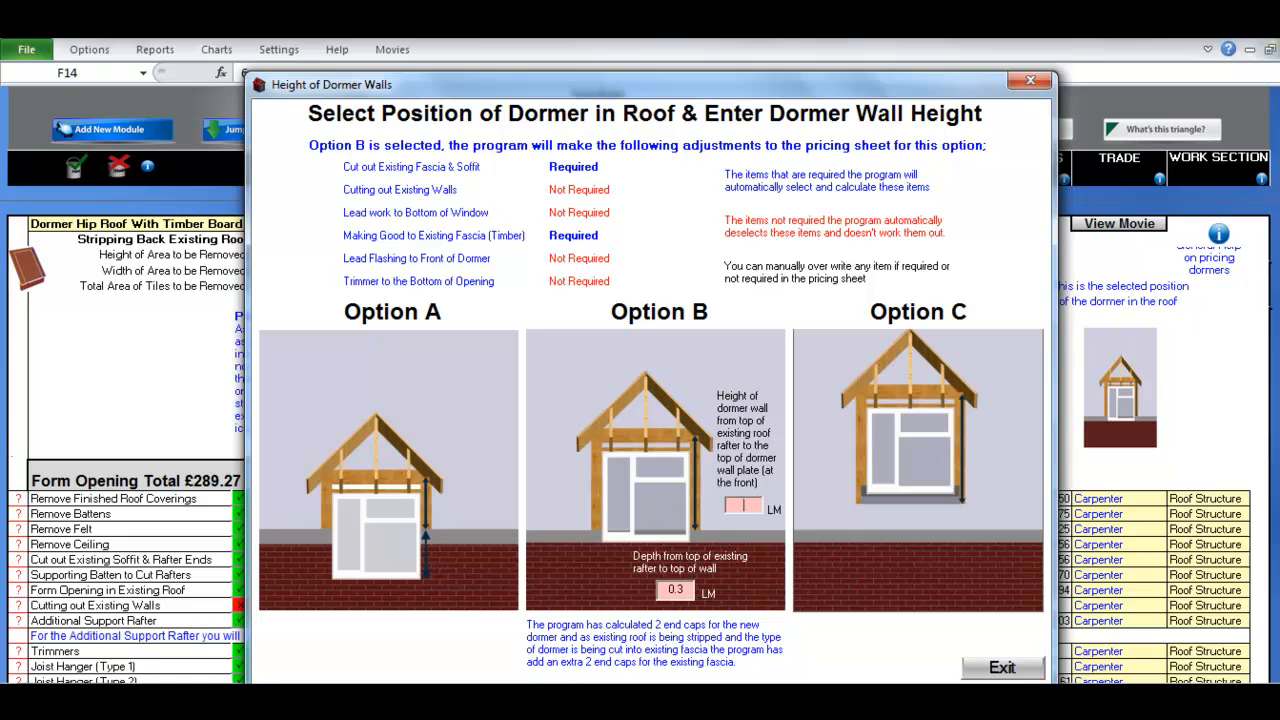
click(917, 468)
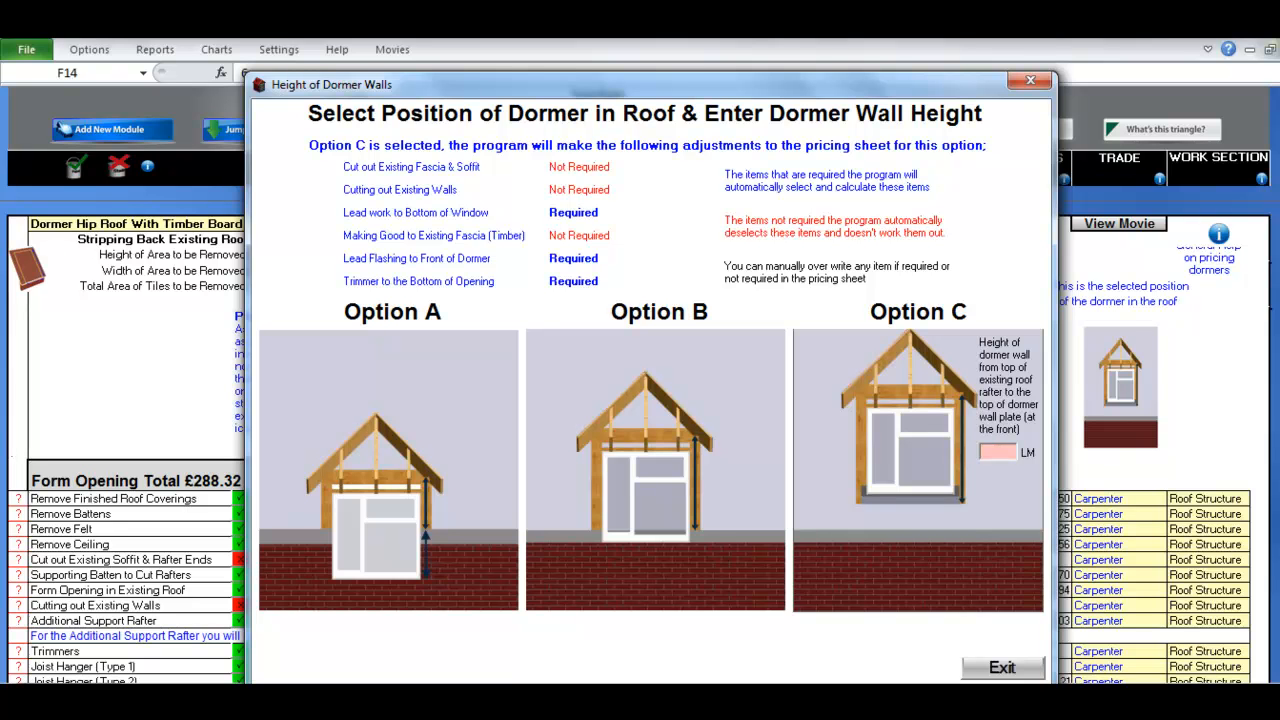
click(655, 480)
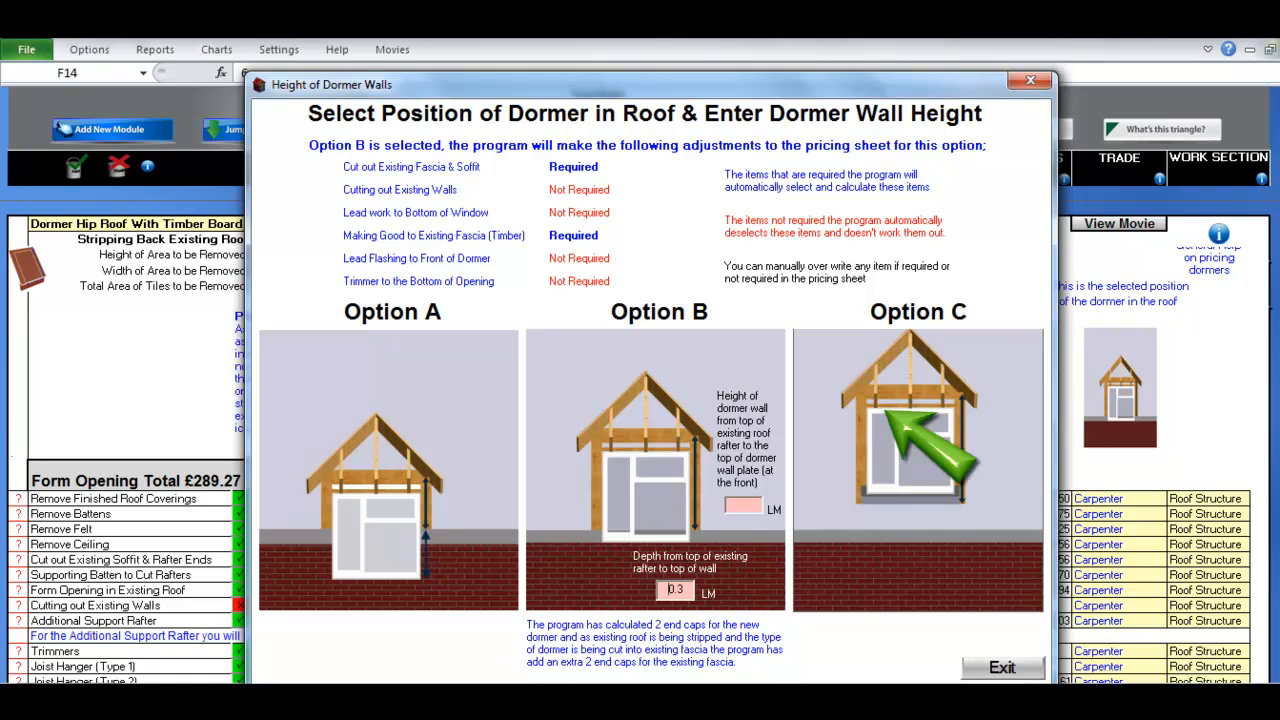
Select Option C as the dormer's position in the roof and set the dormer wall height to 1.5 LM.
click(905, 430)
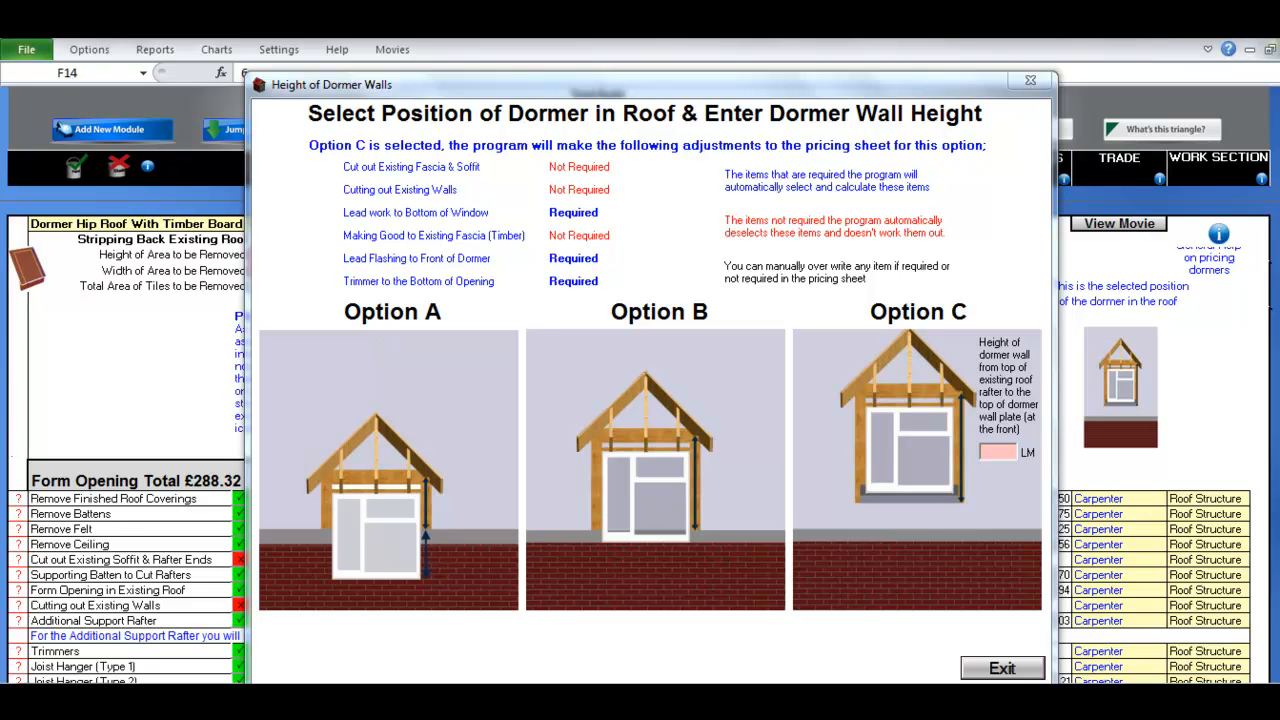
click(998, 452)
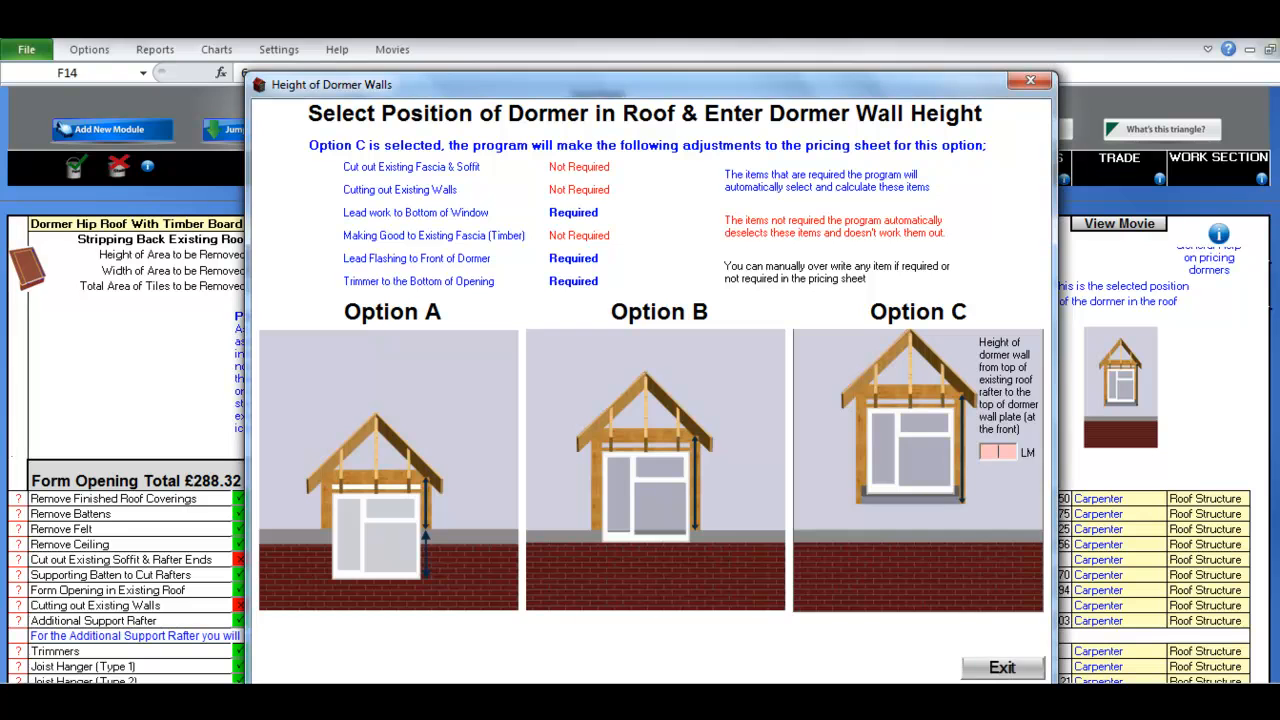
text(1.5)
click(1002, 668)
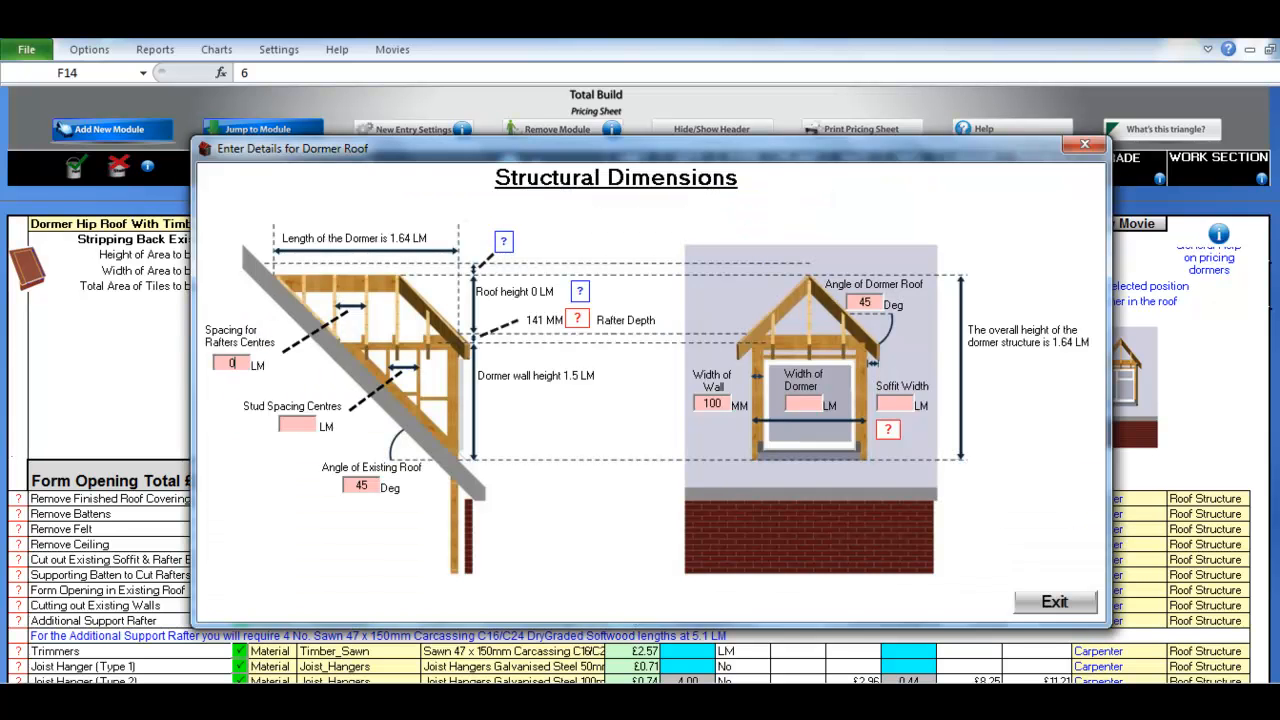
Set the rafter and stud spacing centres to 0.4 LM, the dormer width to 2 LM and the soffit width to 0.2 LM.
text(0.4)
key(Tab)
text(0.4)
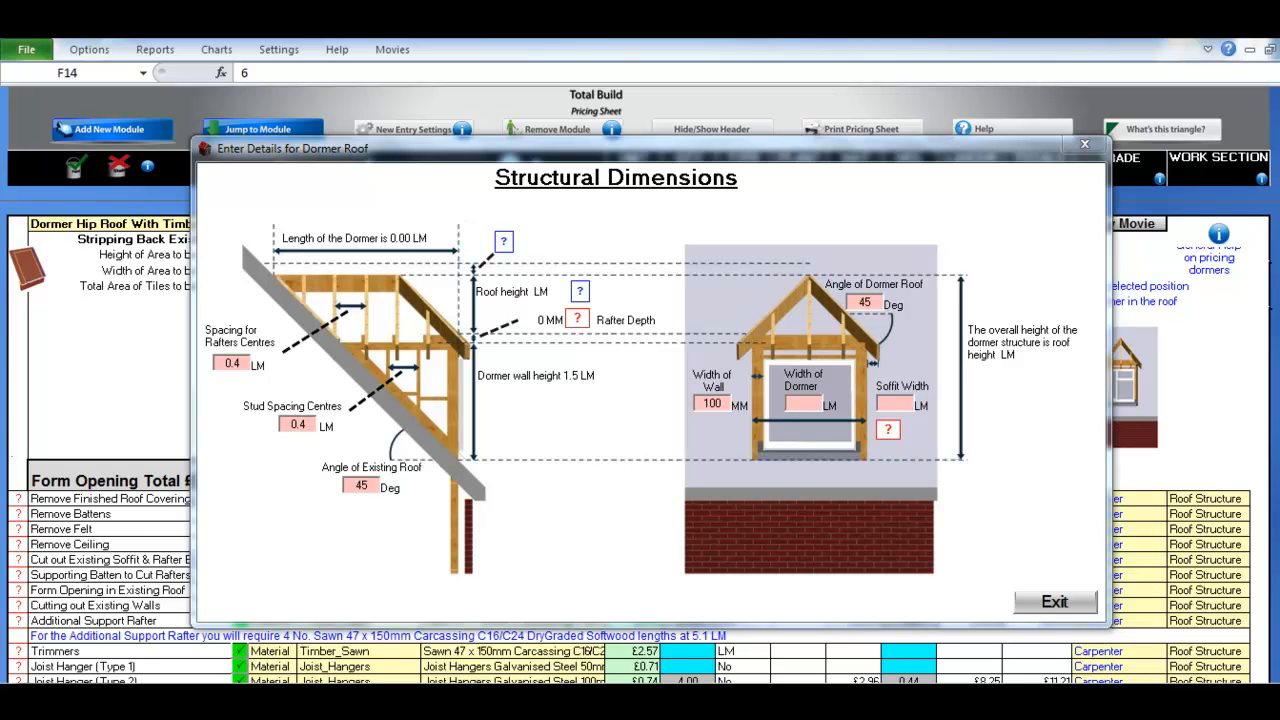
click(804, 403)
text(2)
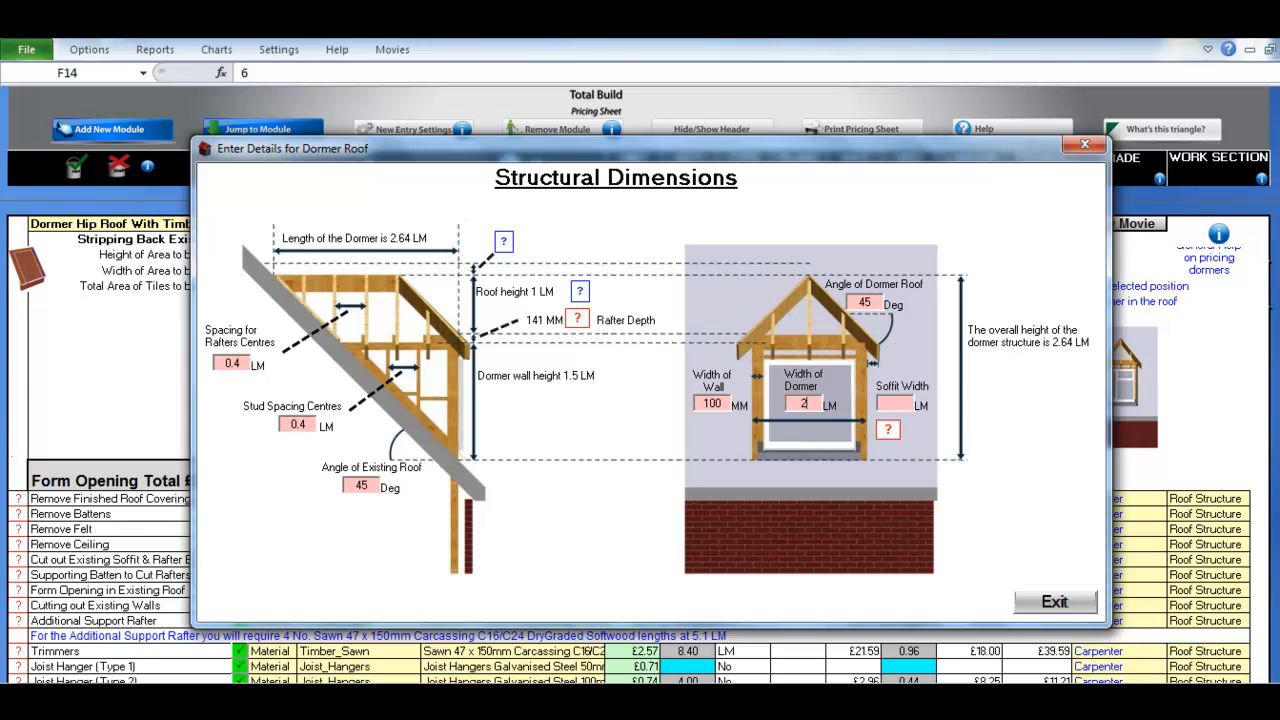
text(0.2)
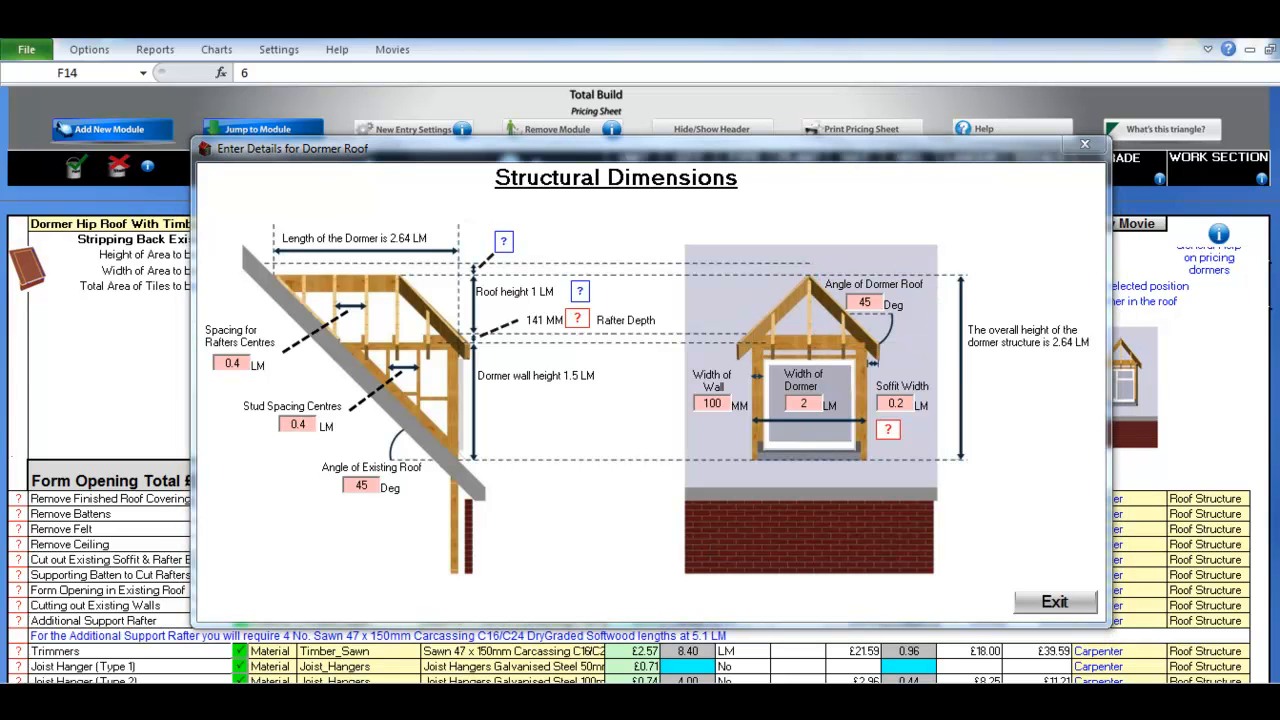
Examine the explanations for the height above the roof structure, roof height, rafter depth and soffit width, and close the structural dimensions.
click(503, 241)
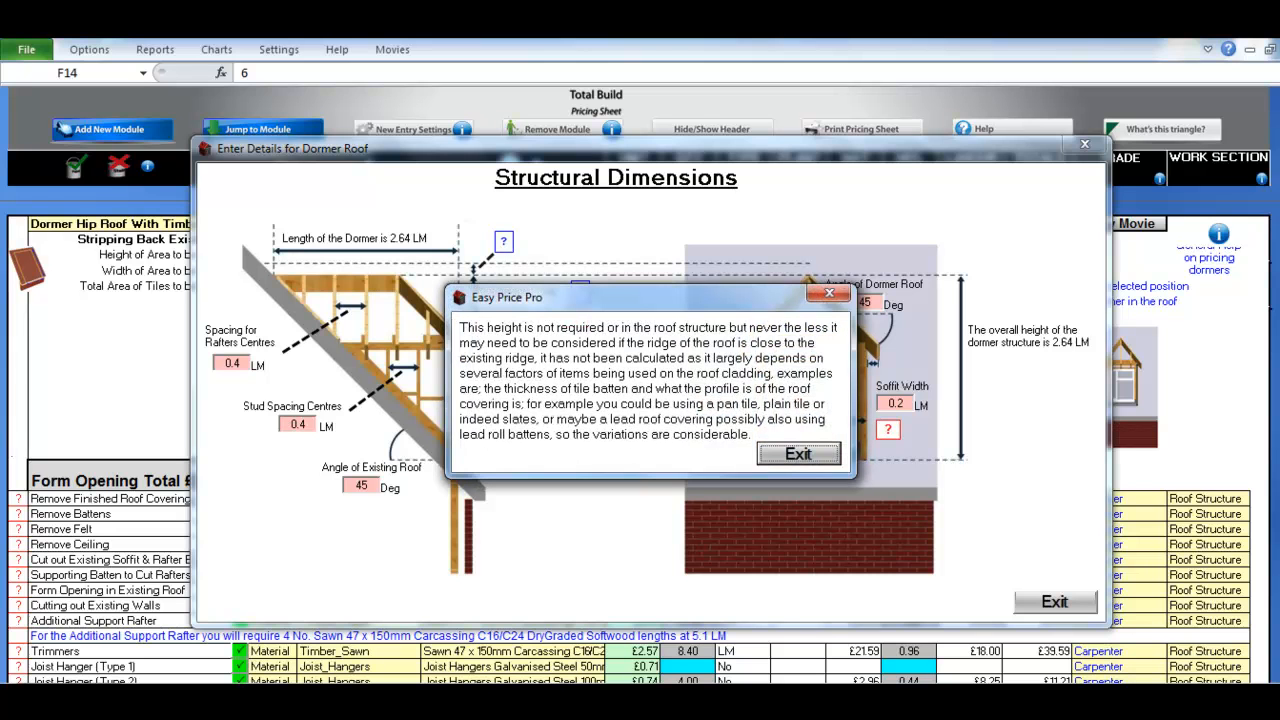
click(798, 454)
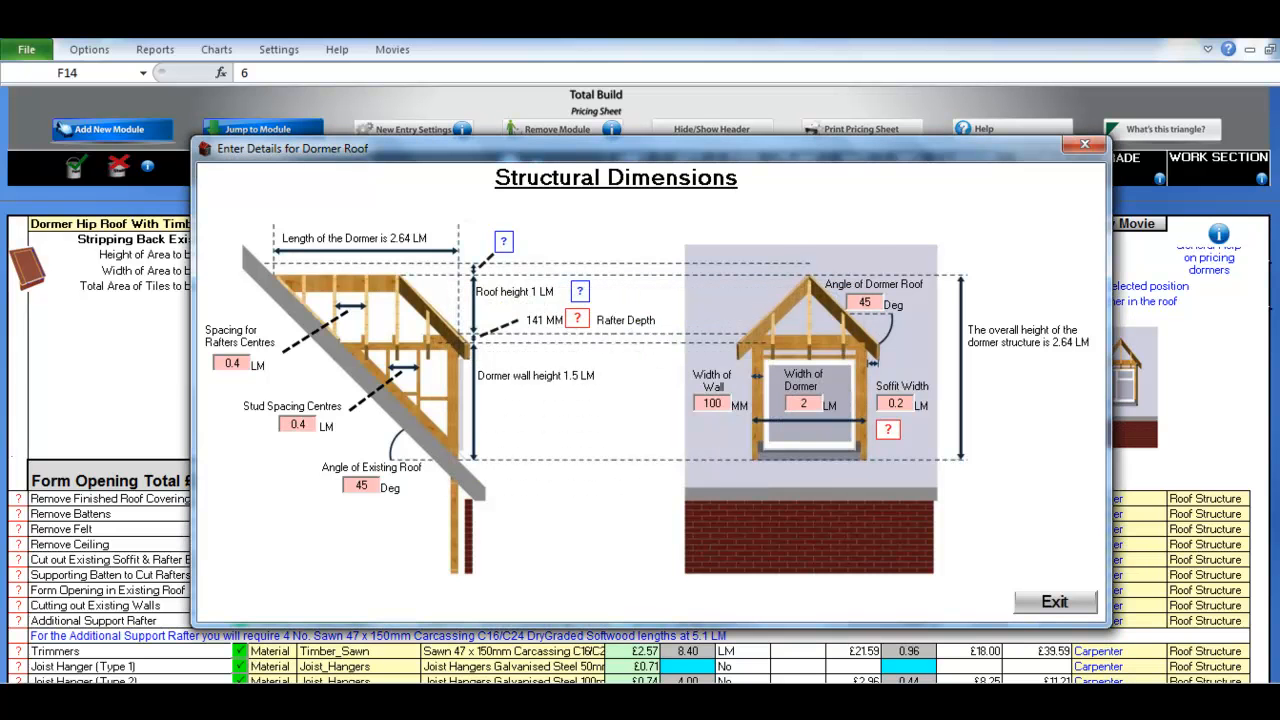
click(580, 291)
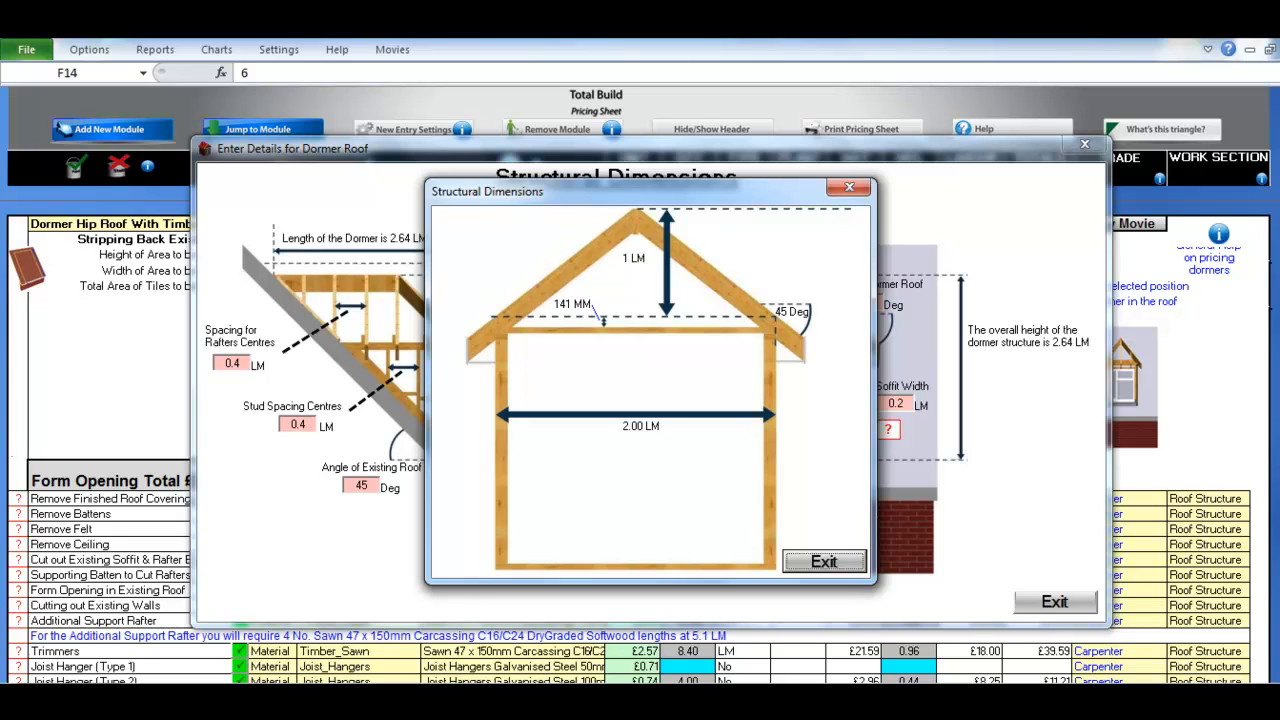
click(824, 562)
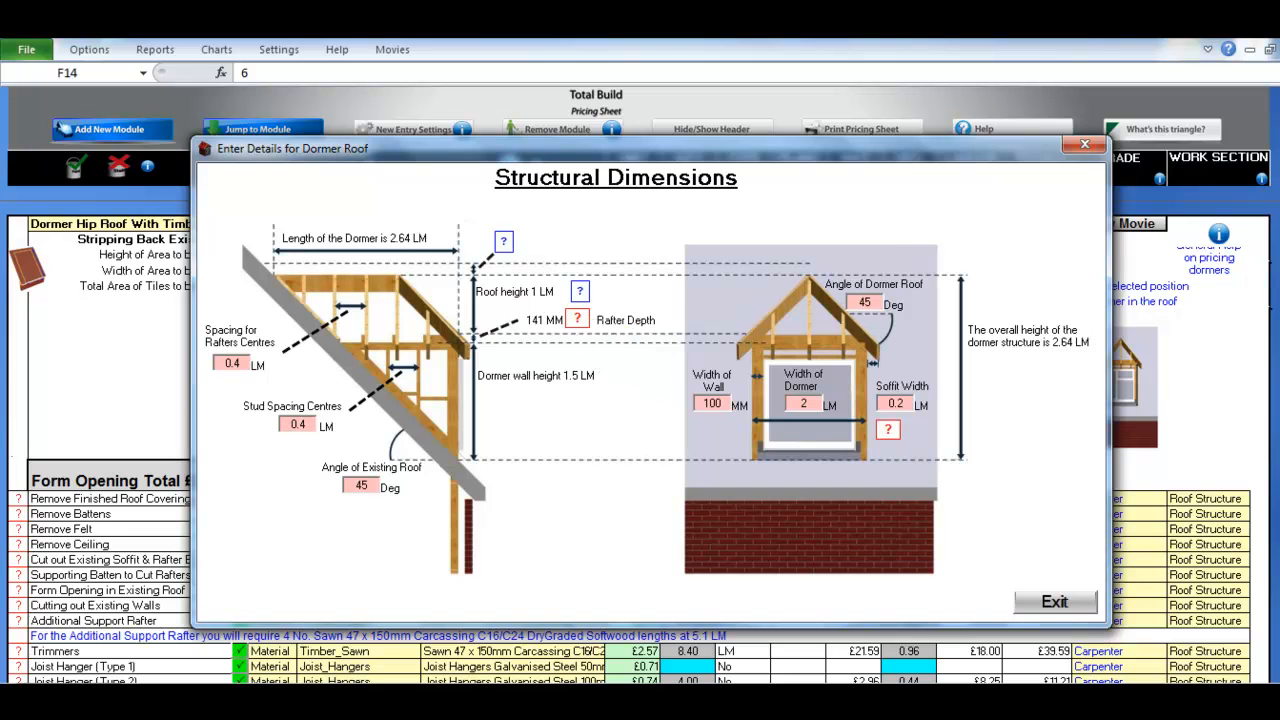
click(577, 318)
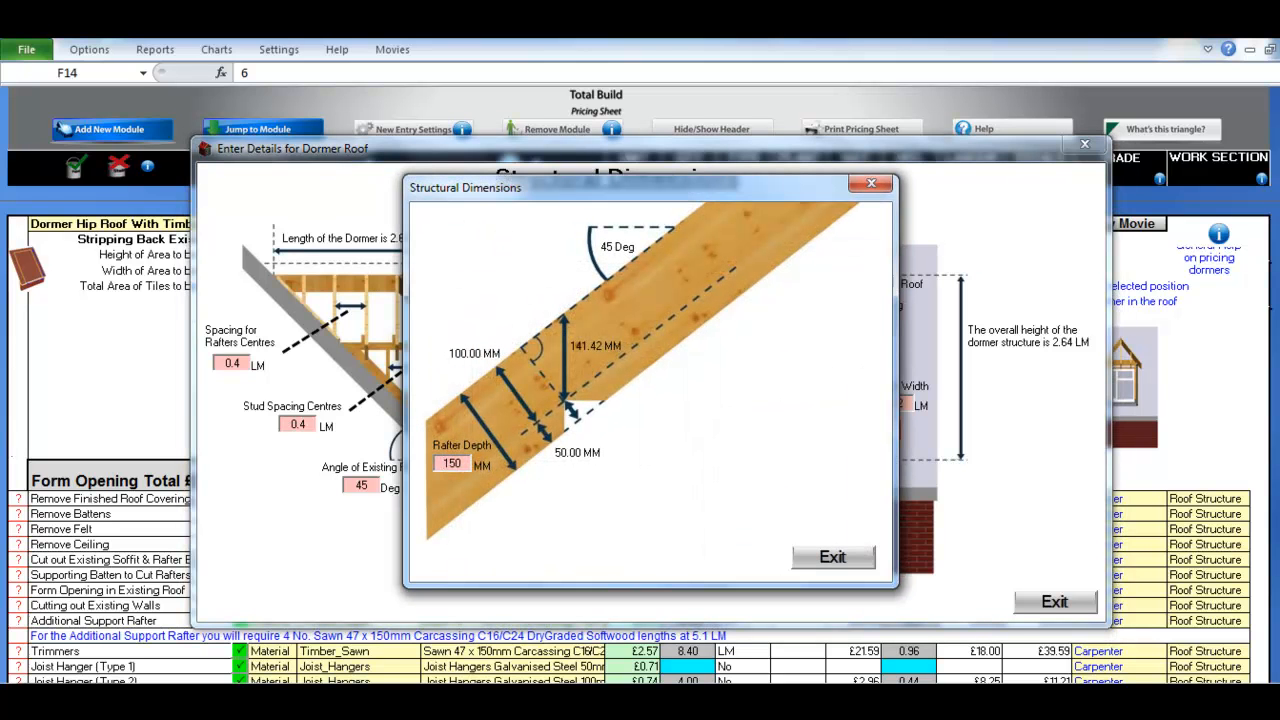
click(832, 557)
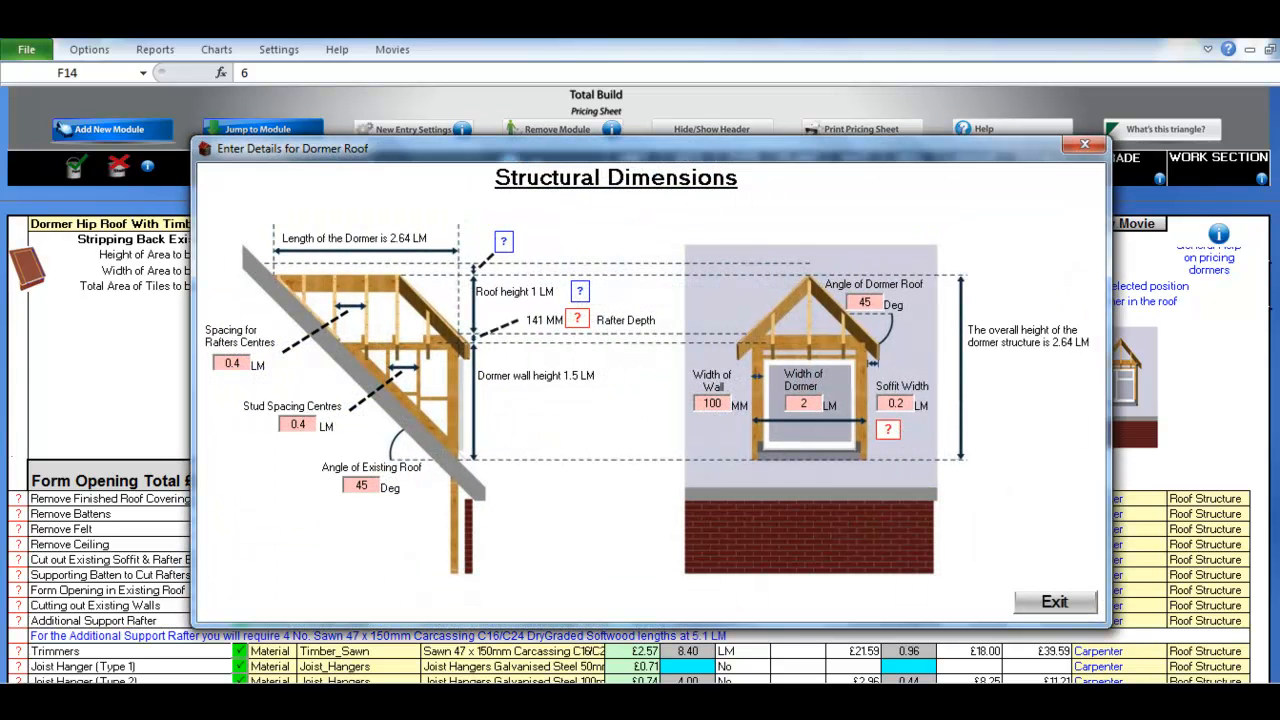
click(888, 429)
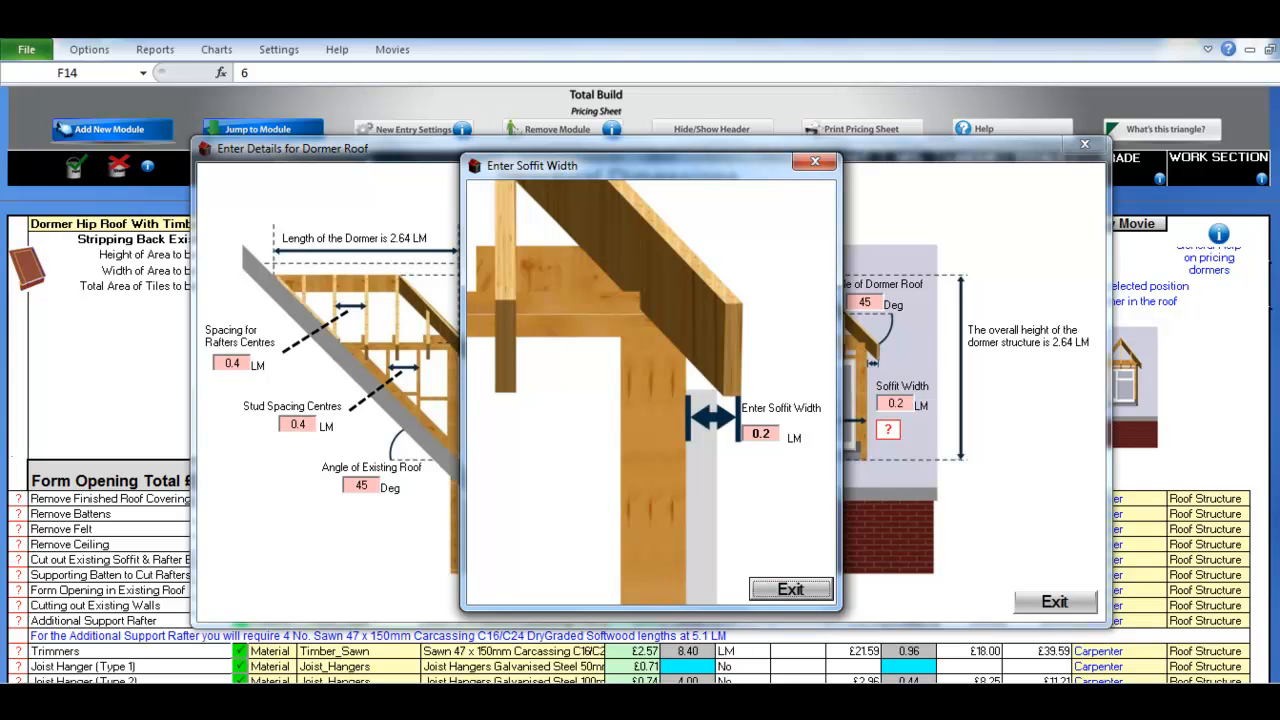
click(790, 589)
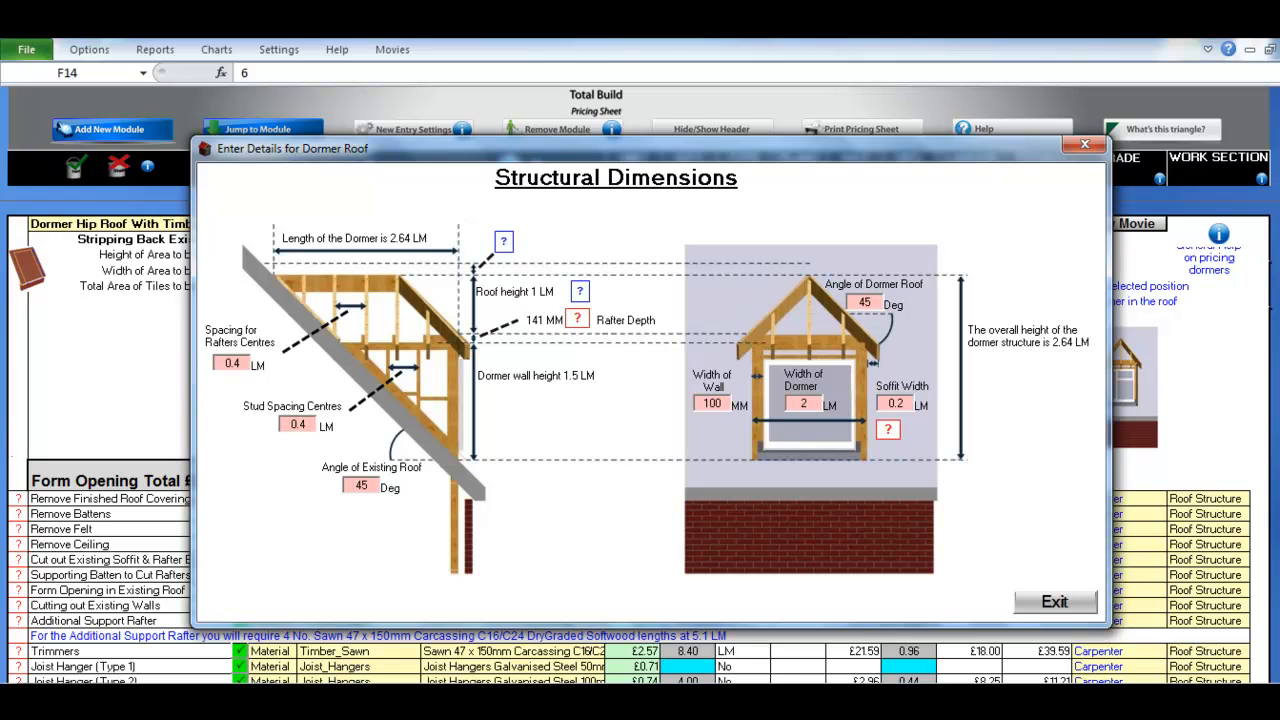
click(1054, 601)
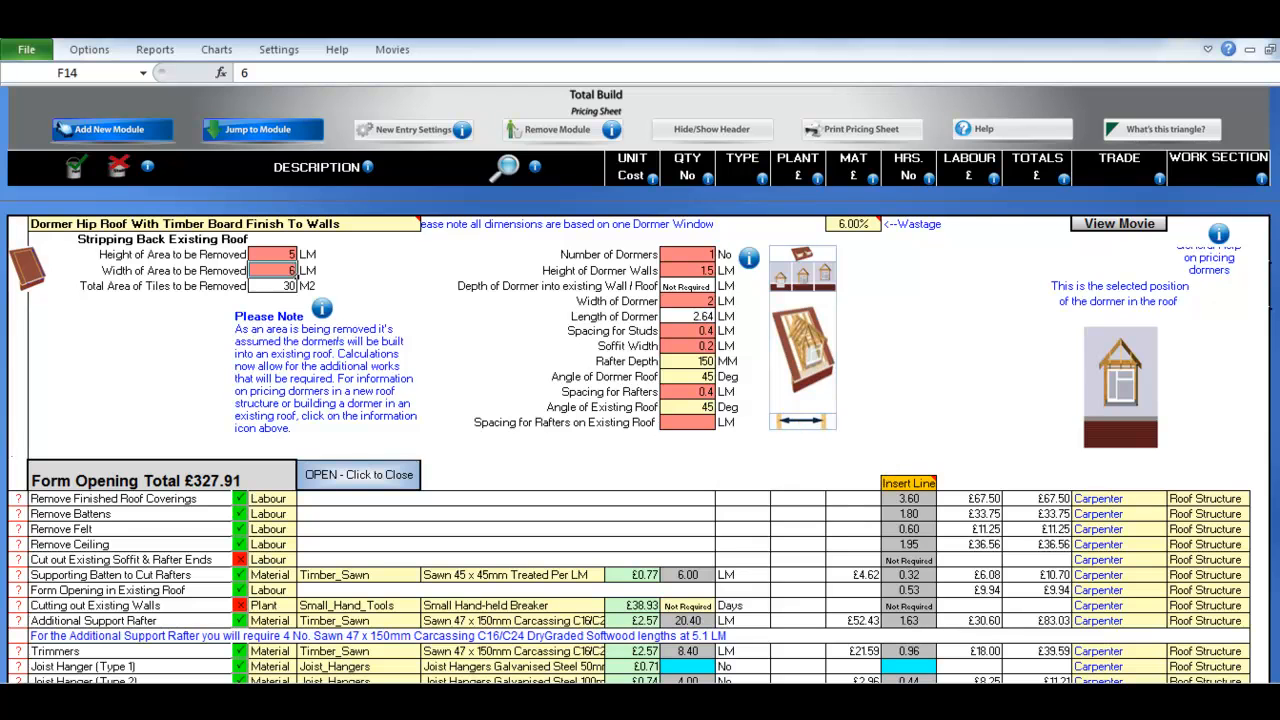
Set the spacing for rafter centres on the existing roof to 0.6 LM.
click(802, 421)
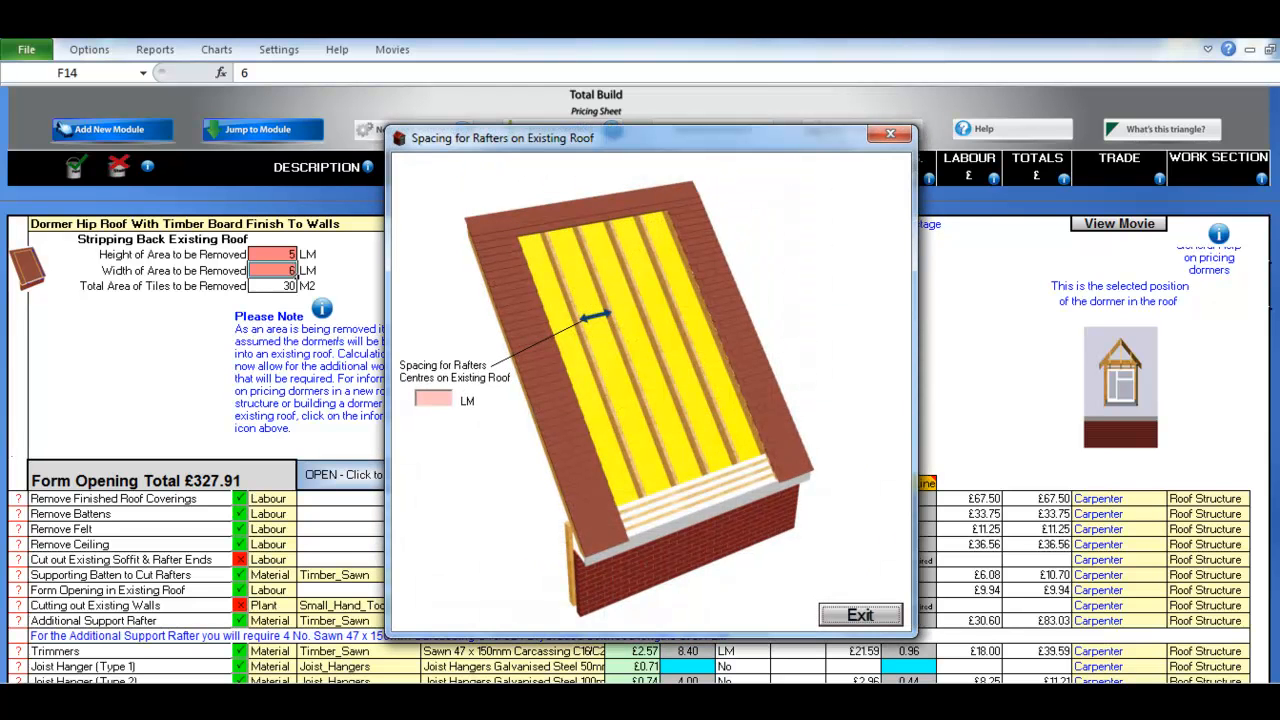
click(434, 398)
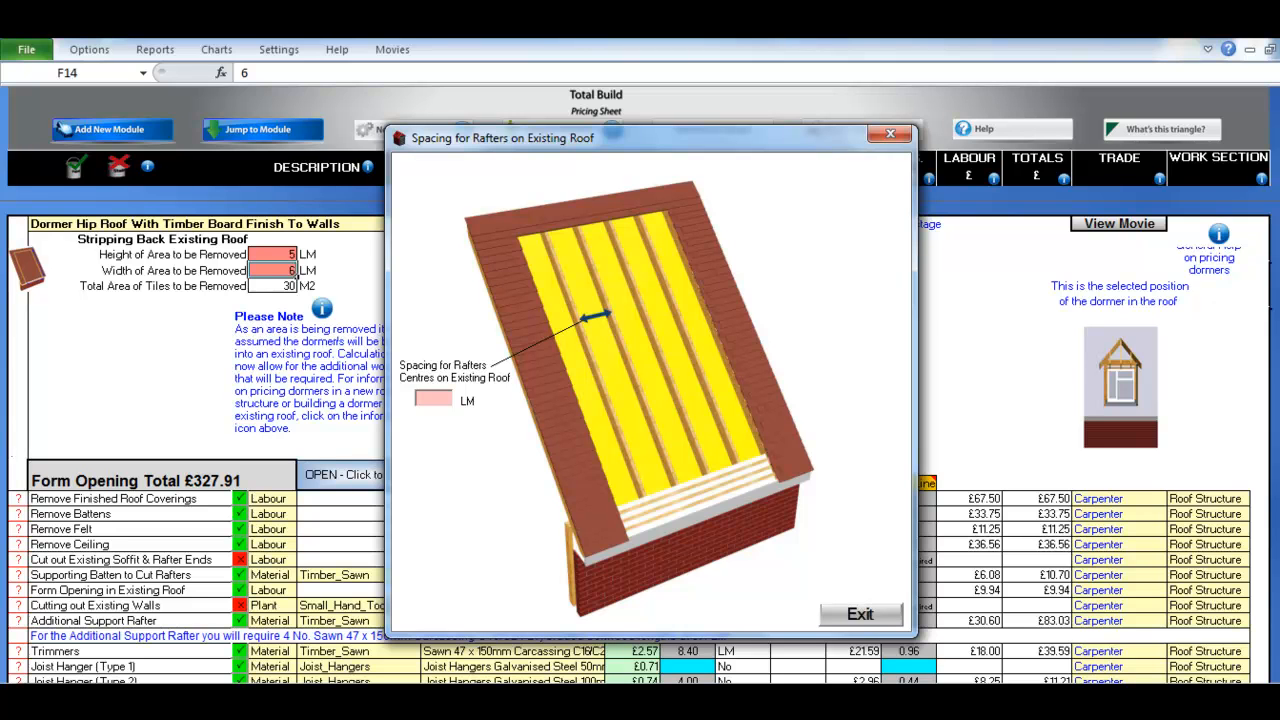
text(0.6)
key(Tab)
key(Return)
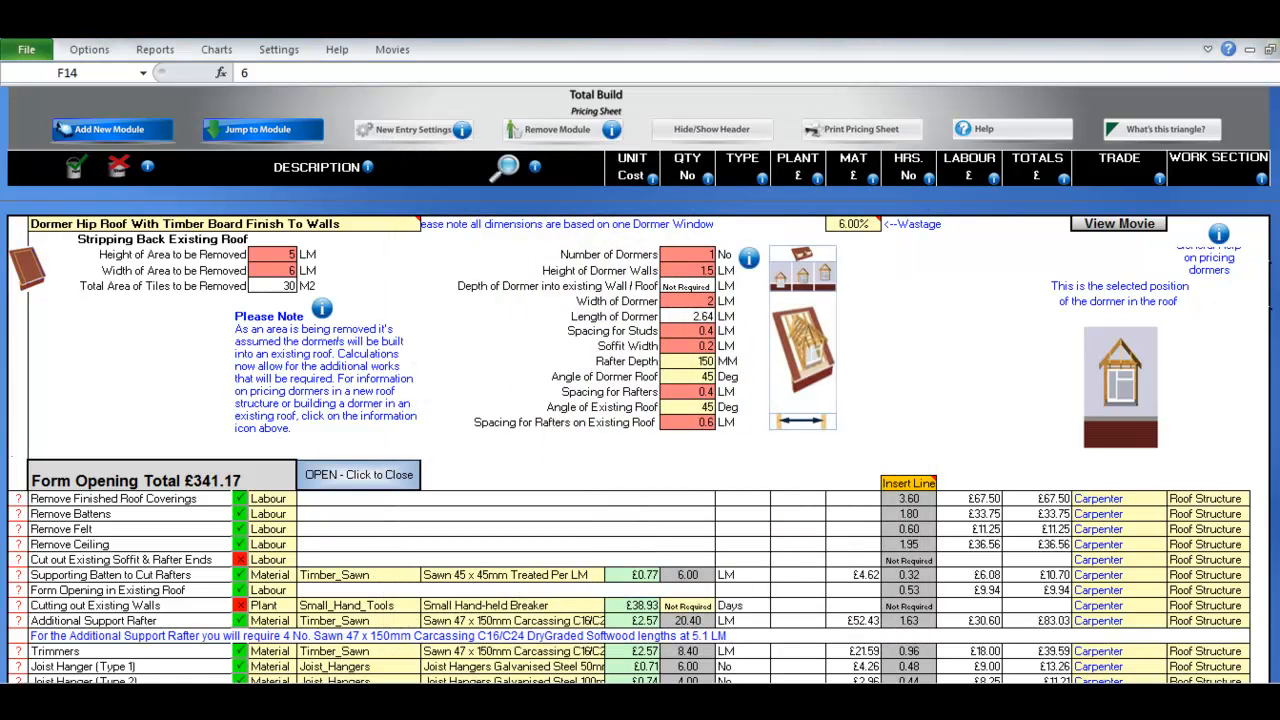
Review the priced items in the Form Opening, Walls and Roof Structure sections of the dormer pricing sheet.
scroll(640, 442, down, 1)
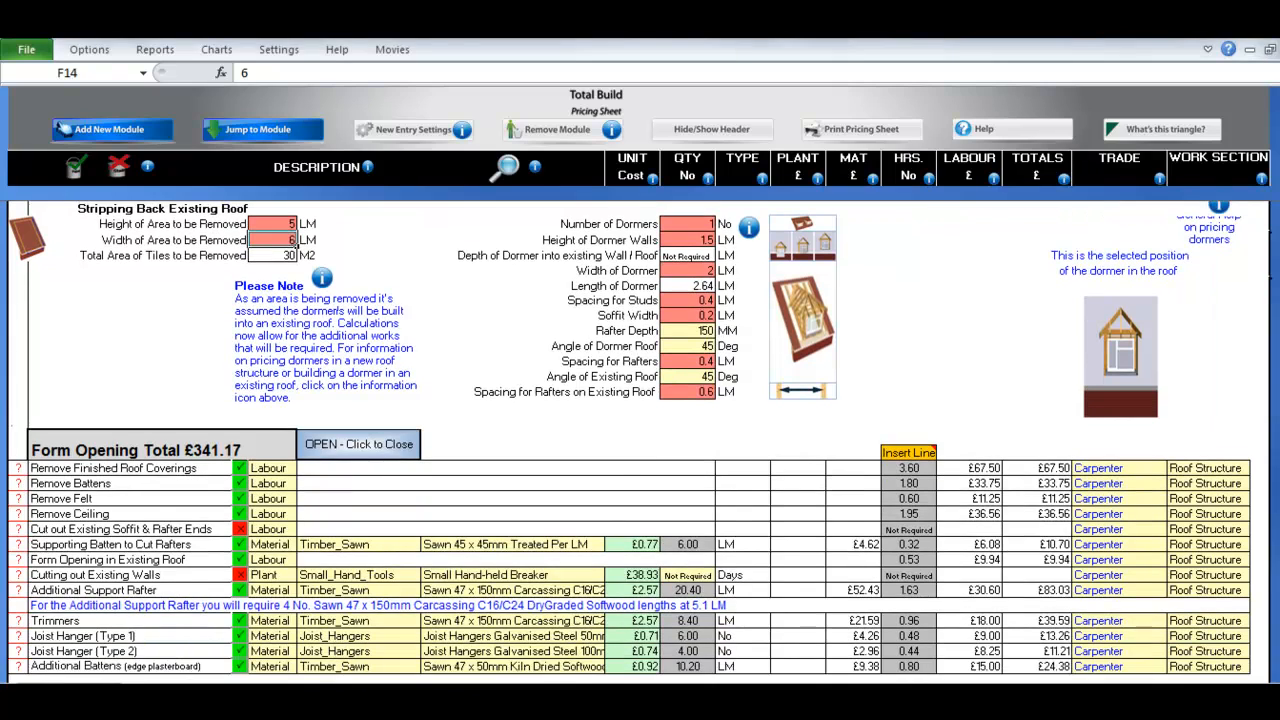
scroll(640, 442, down, 3)
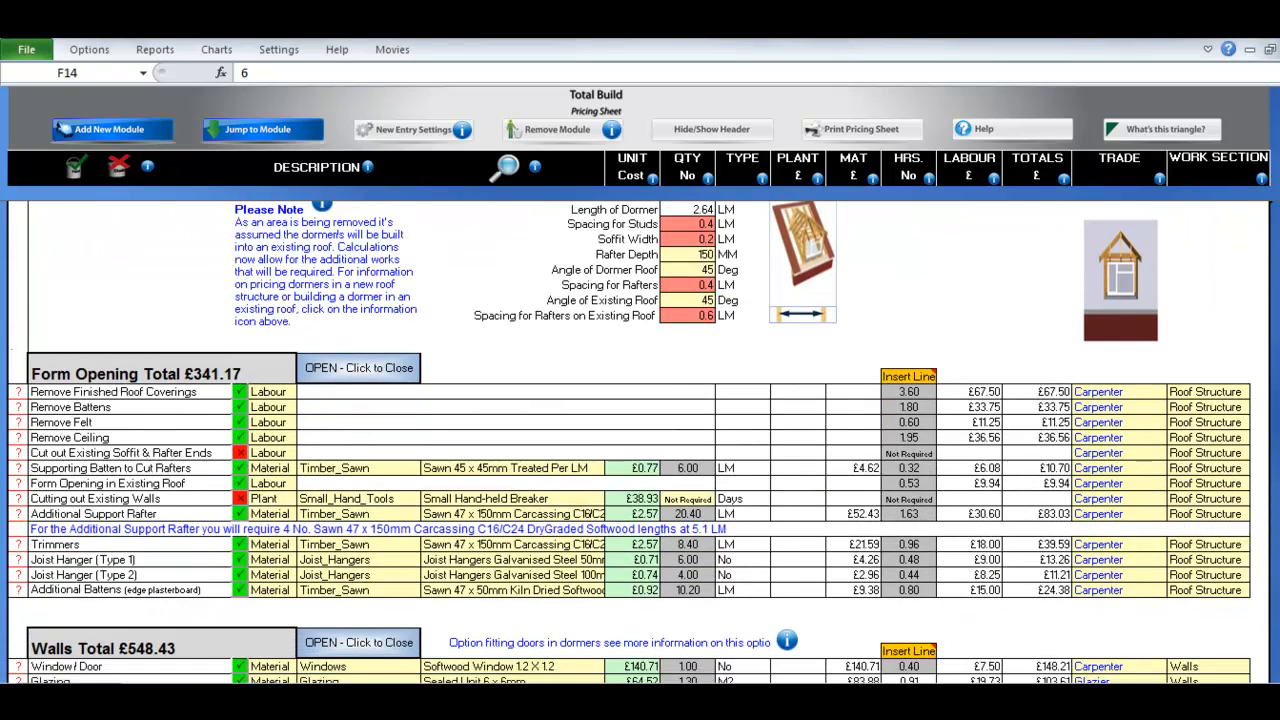
scroll(640, 442, down, 3)
scroll(640, 442, down, 3)
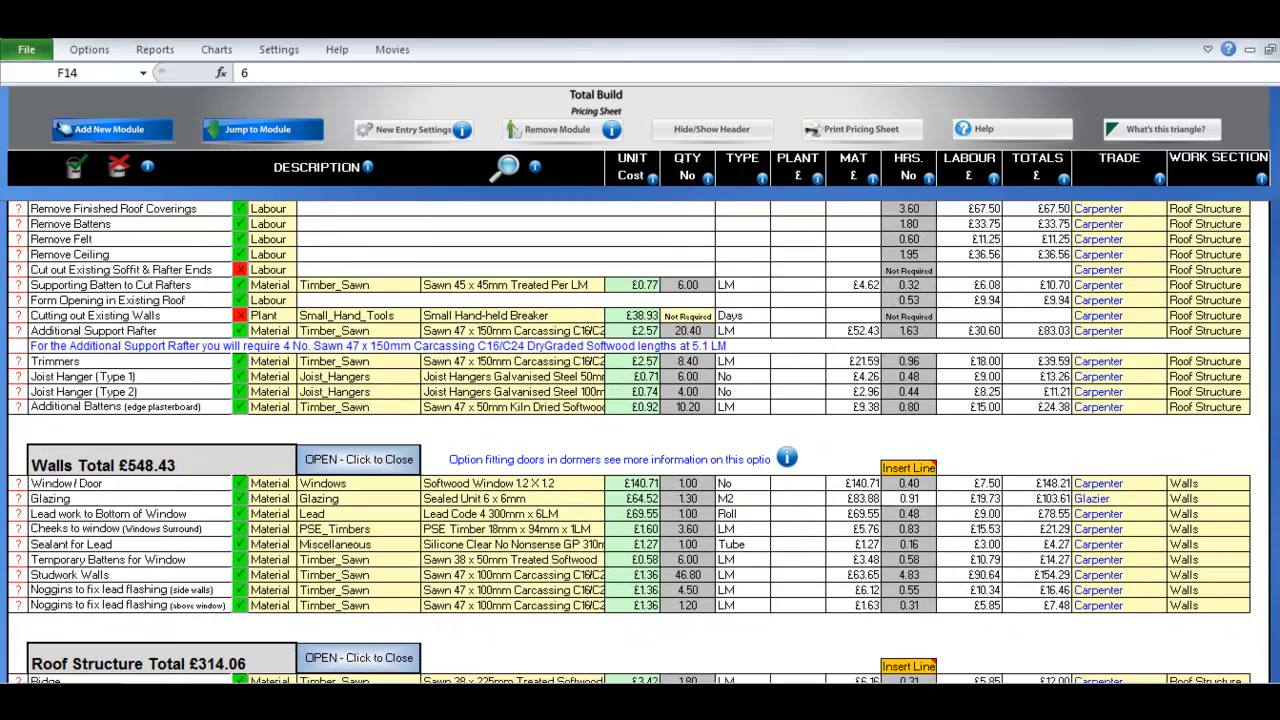
scroll(640, 442, down, 3)
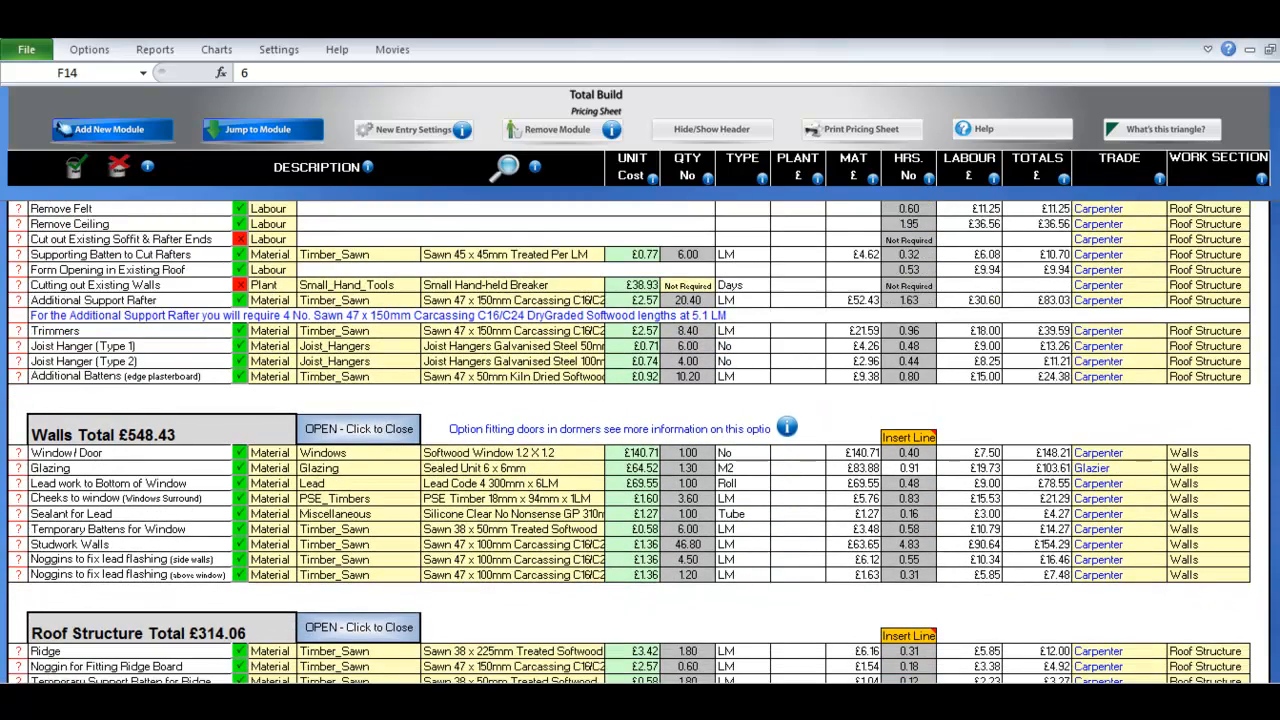
scroll(640, 442, down, 3)
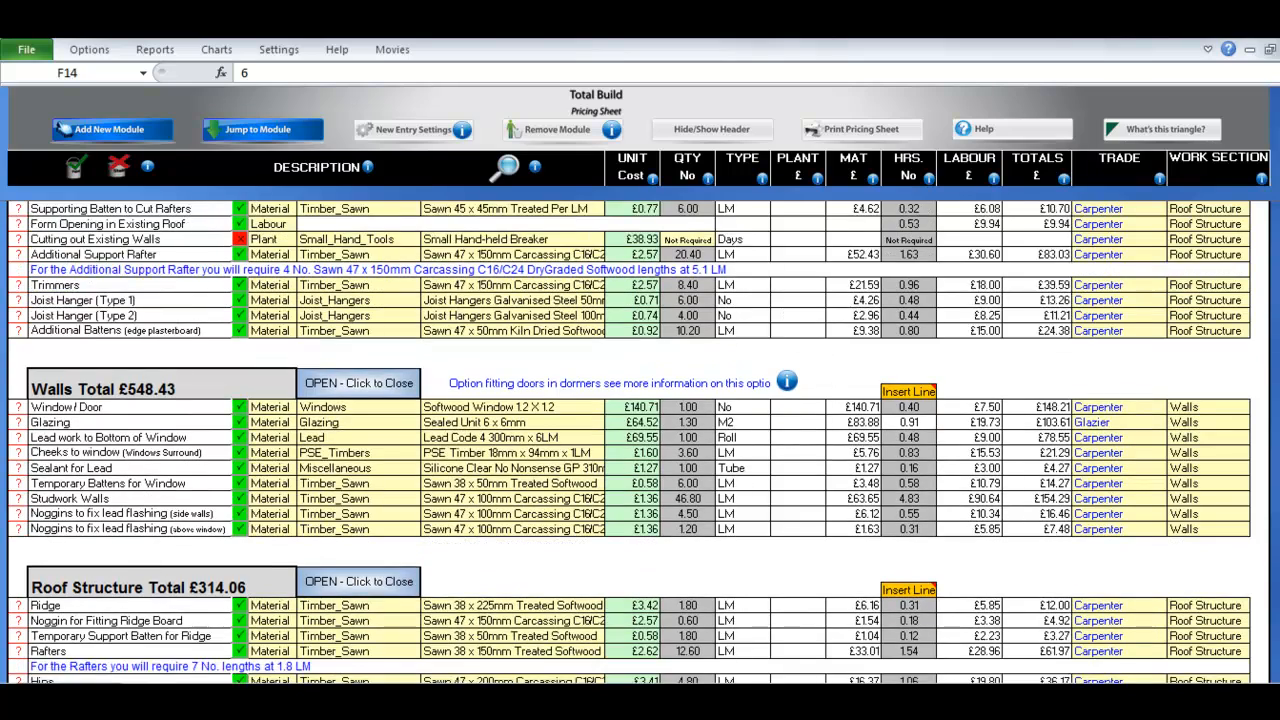
scroll(640, 442, down, 1)
scroll(640, 442, down, 4)
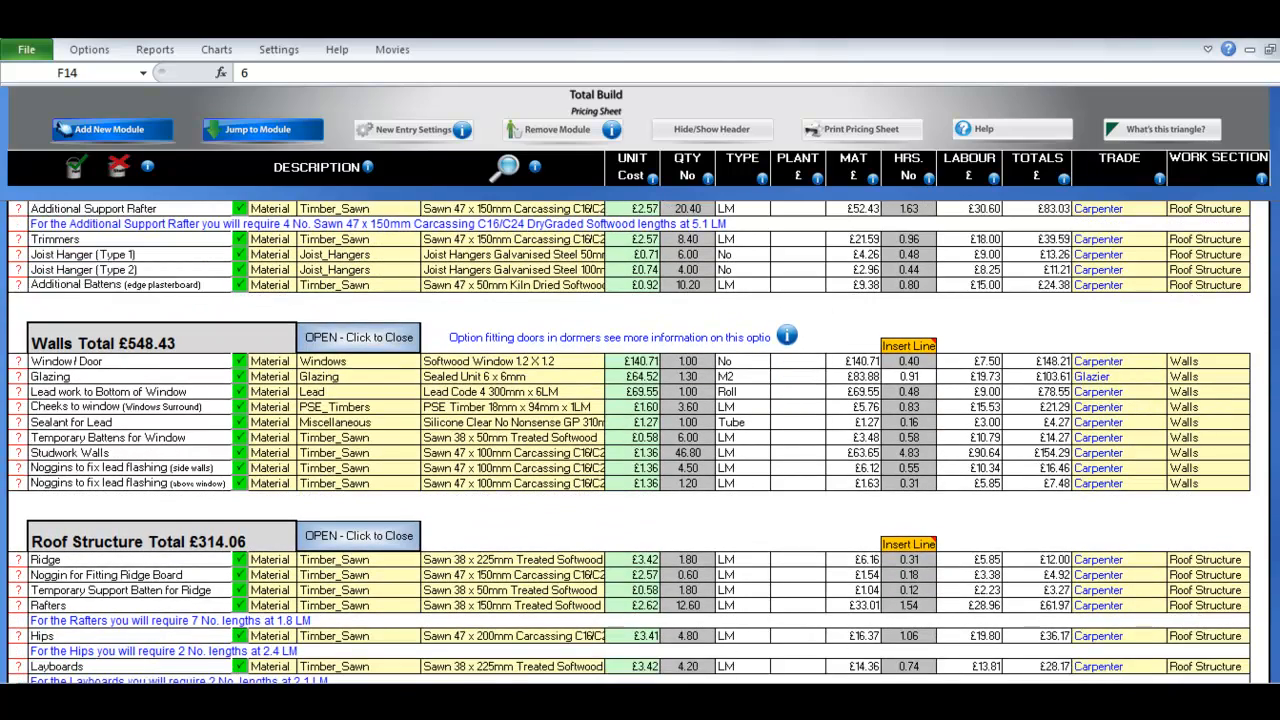
scroll(640, 442, down, 1)
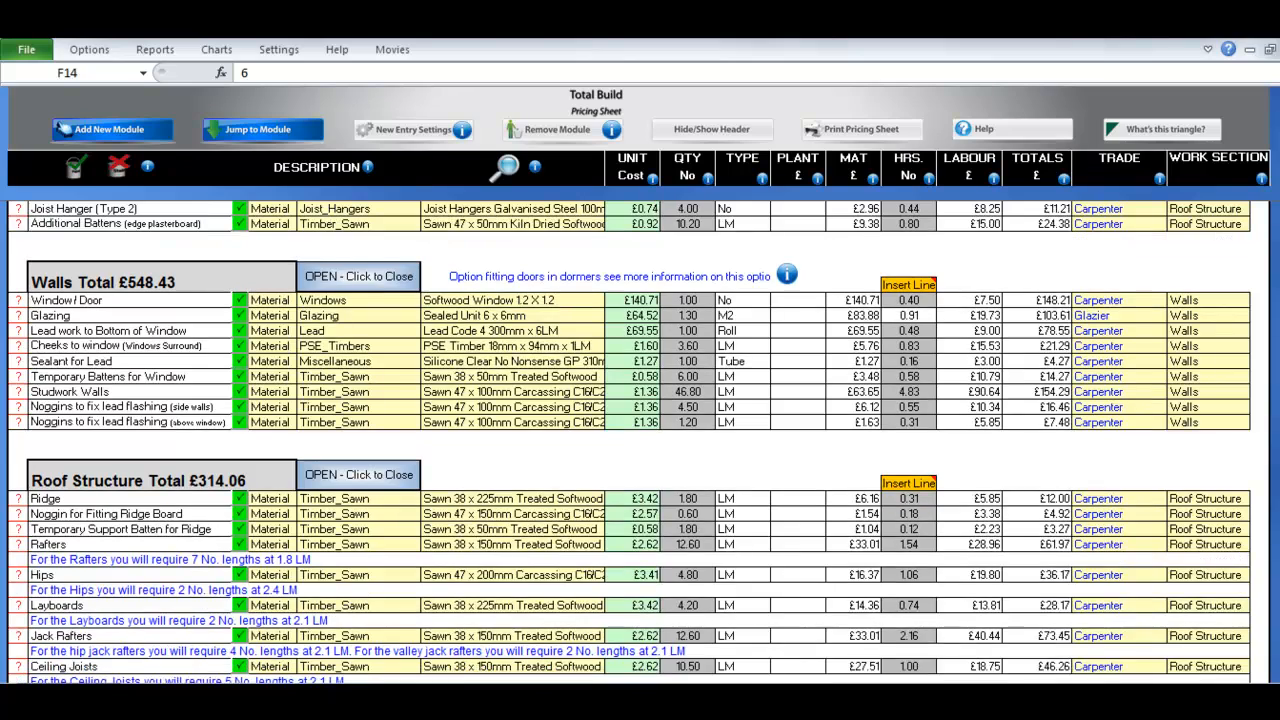
scroll(640, 442, down, 3)
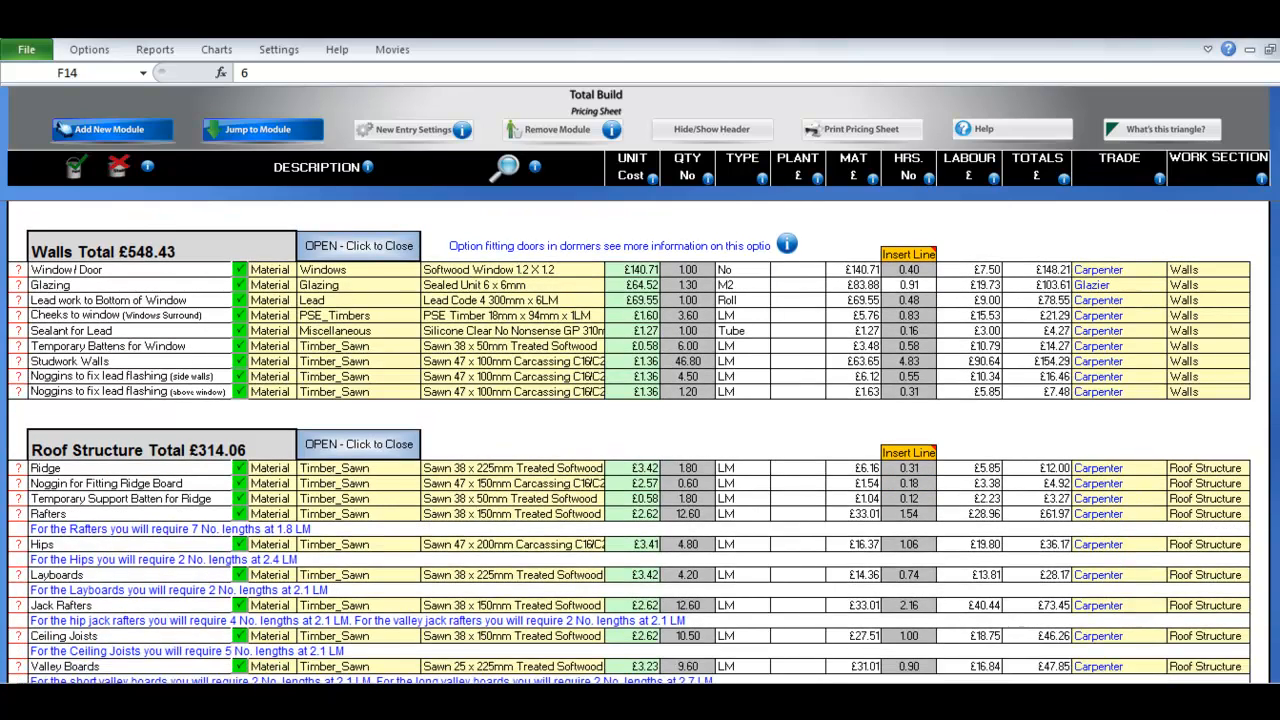
scroll(640, 442, down, 5)
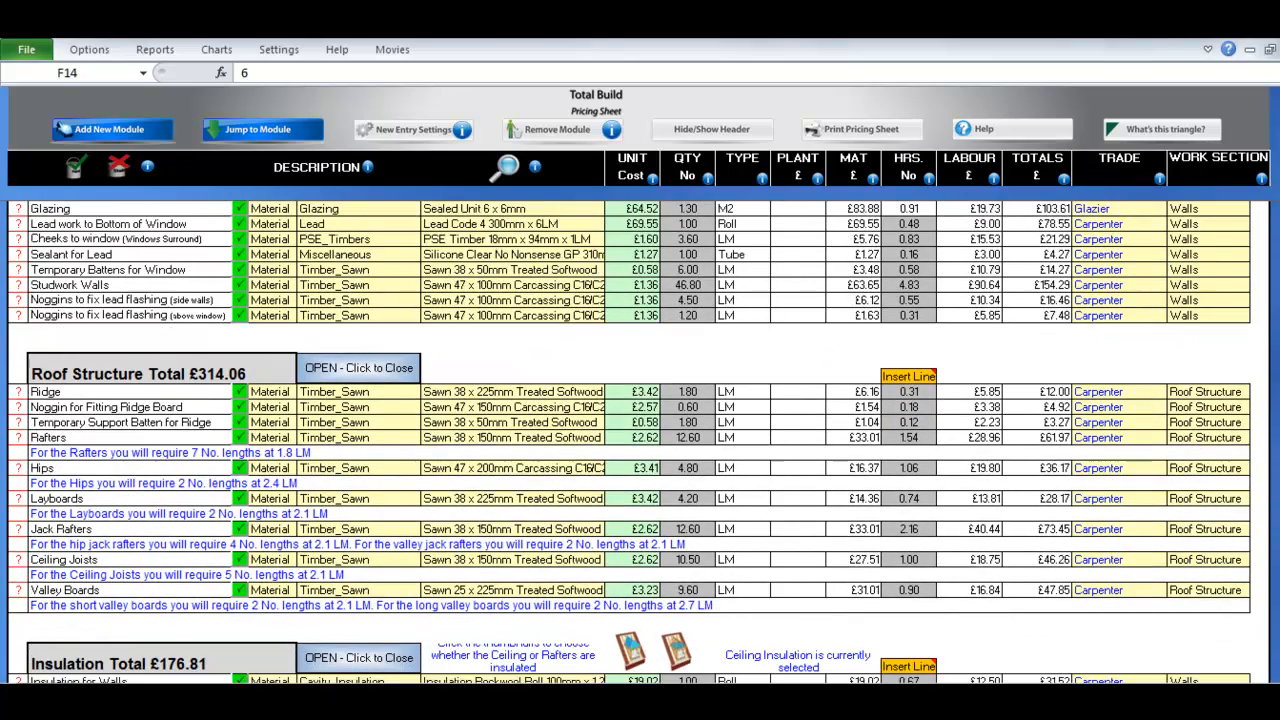
Review the remaining priced sections of the dormer sheet, from Roof Structure and Insulation through Roof Covering, Guttering and Fixings to the lead, fixings and decorating summaries.
scroll(640, 442, down, 1)
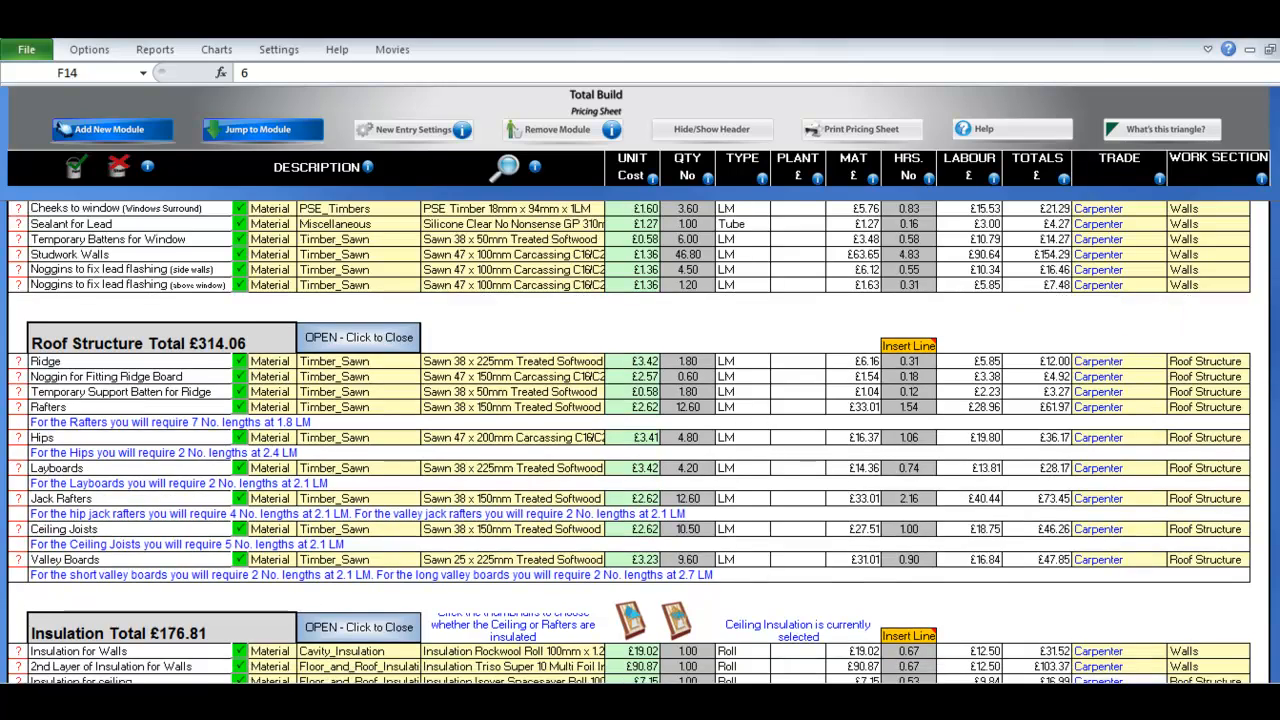
scroll(640, 442, down, 4)
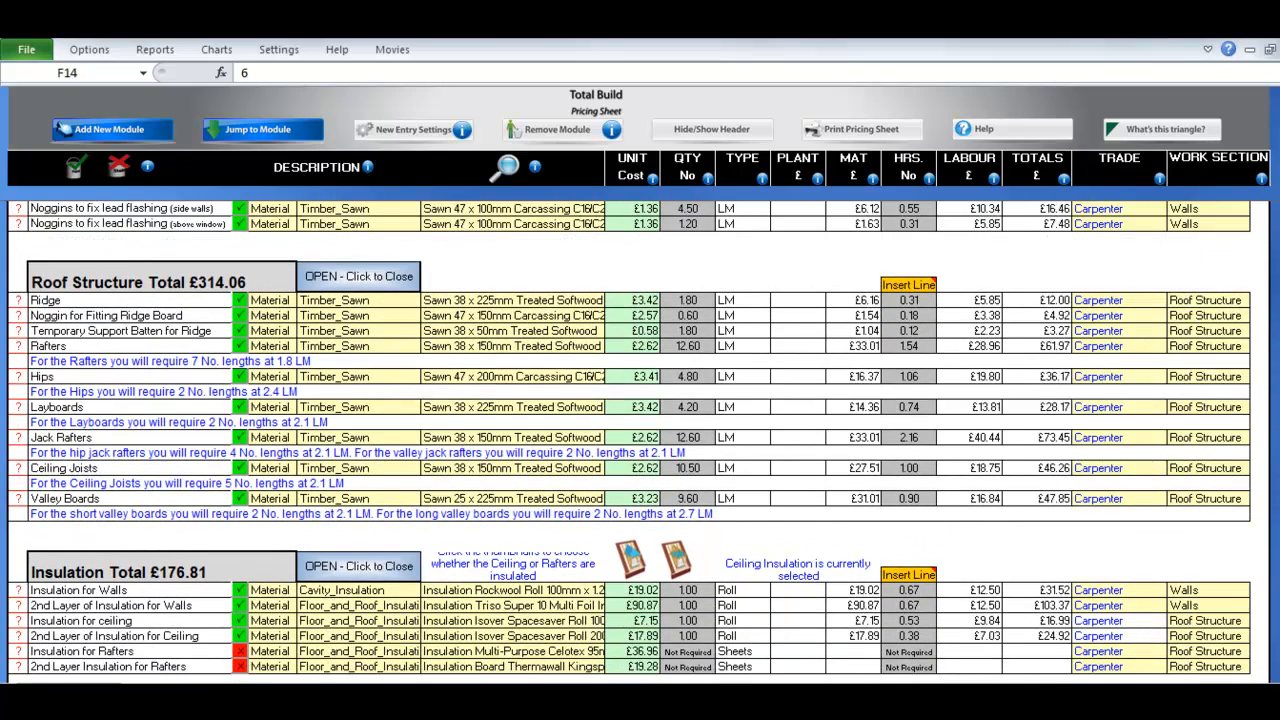
scroll(640, 442, down, 1)
scroll(640, 442, down, 5)
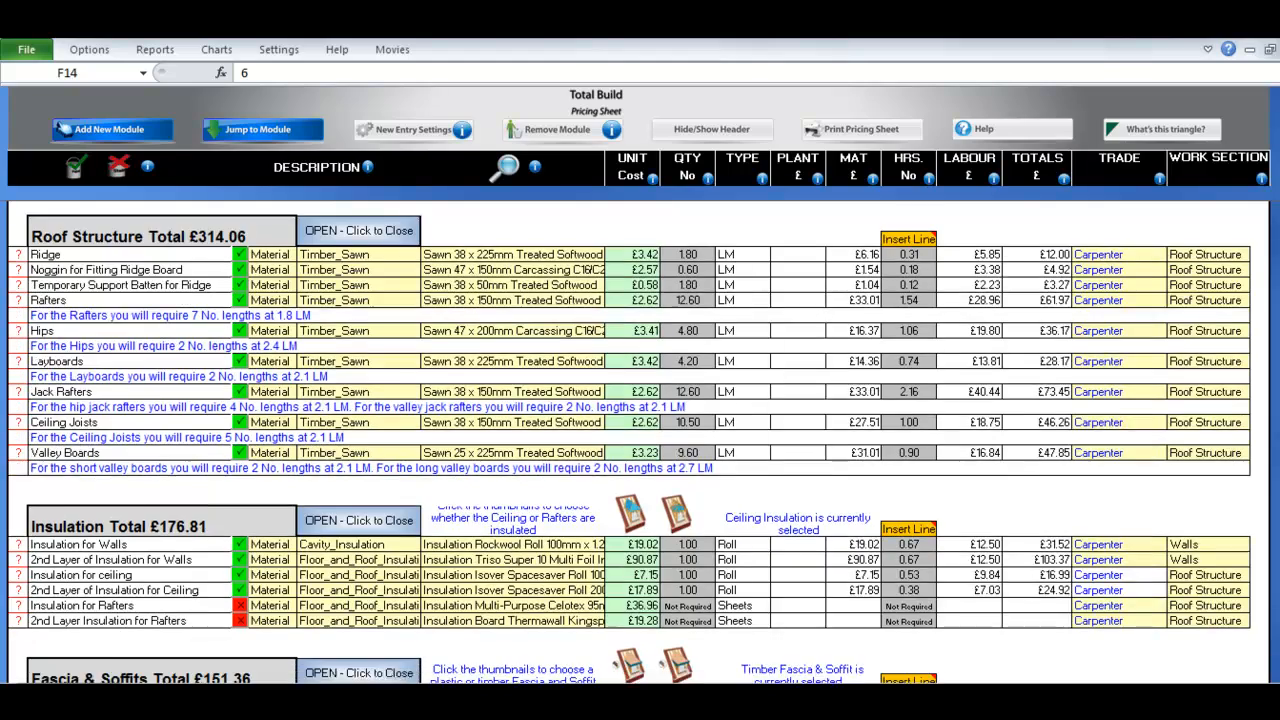
scroll(640, 442, down, 6)
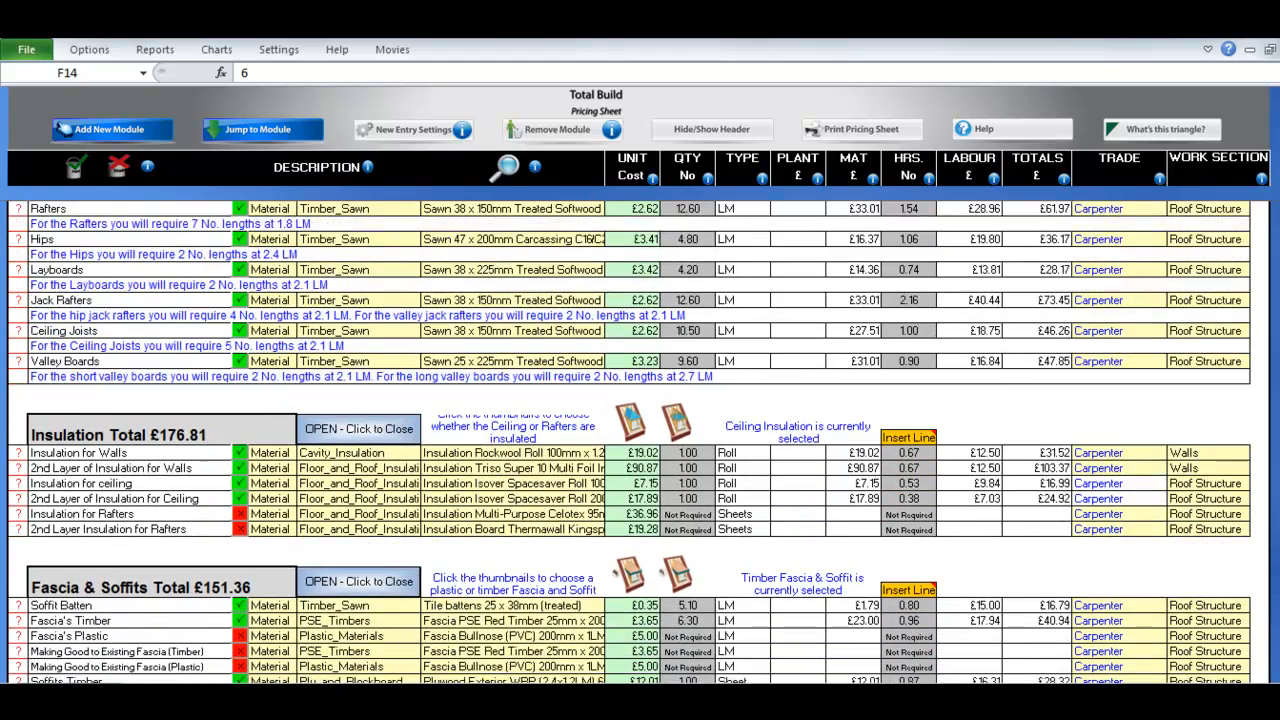
scroll(640, 442, down, 9)
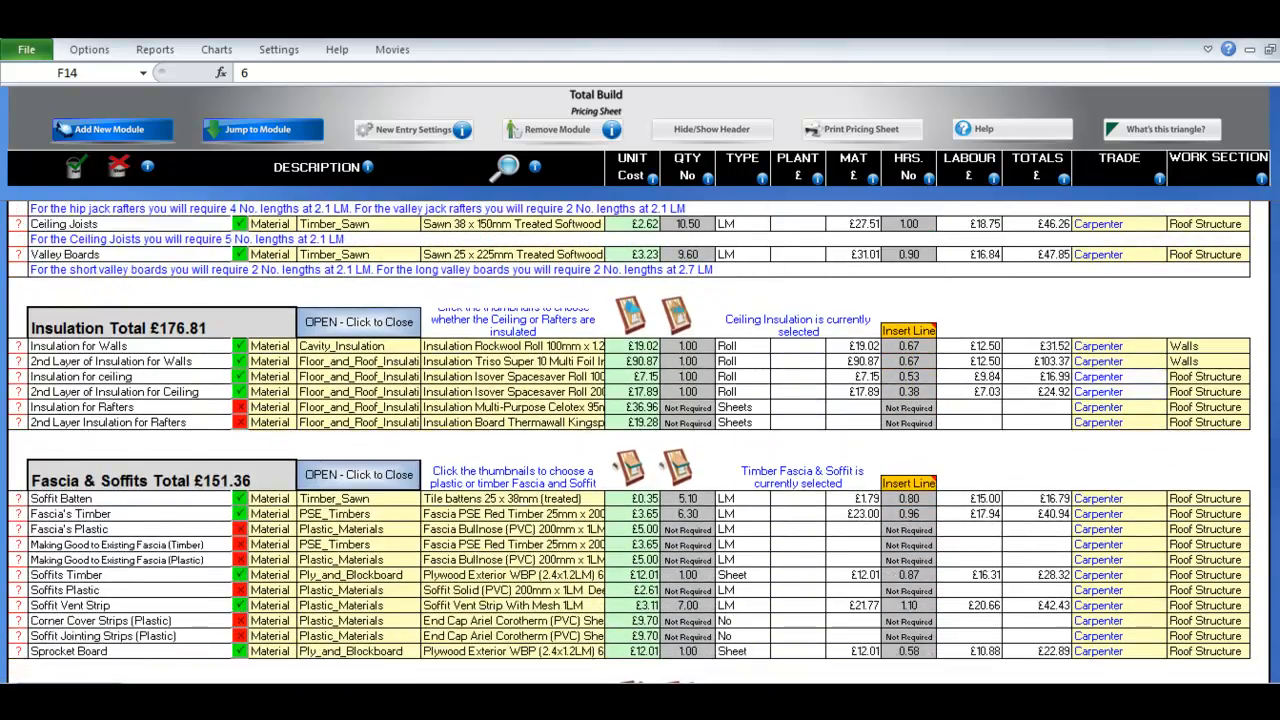
scroll(640, 442, down, 20)
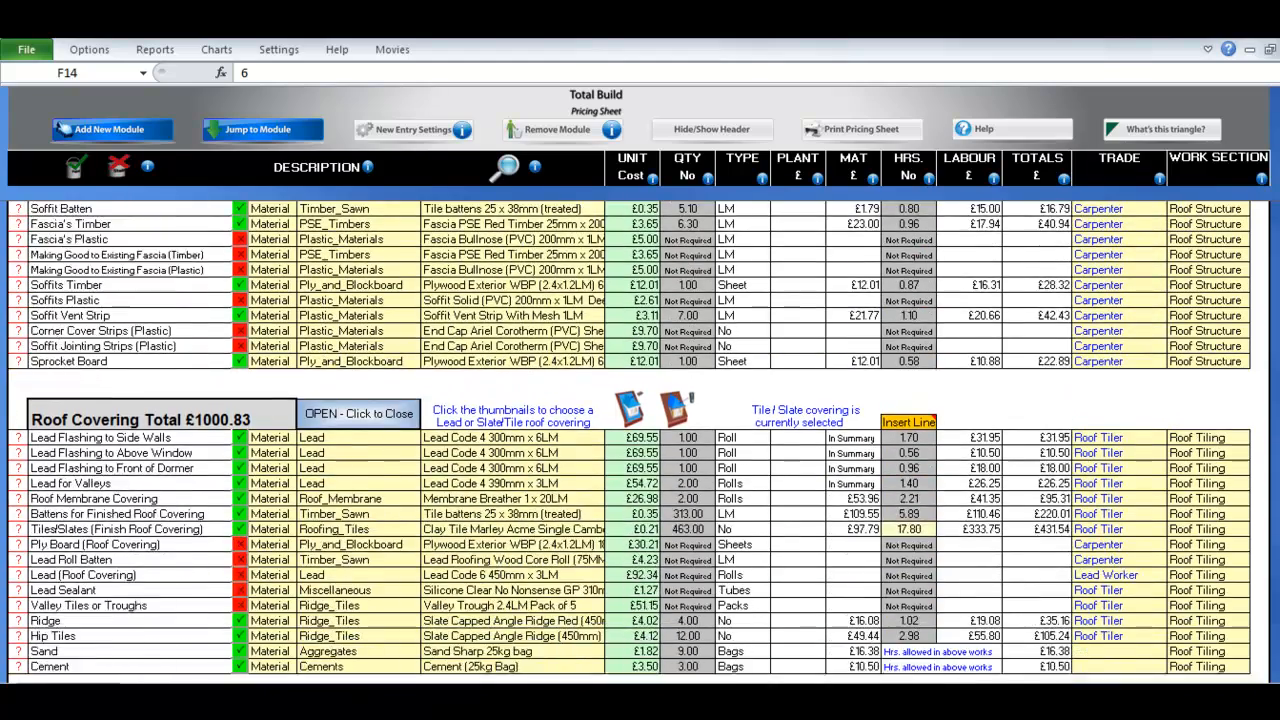
scroll(640, 442, down, 20)
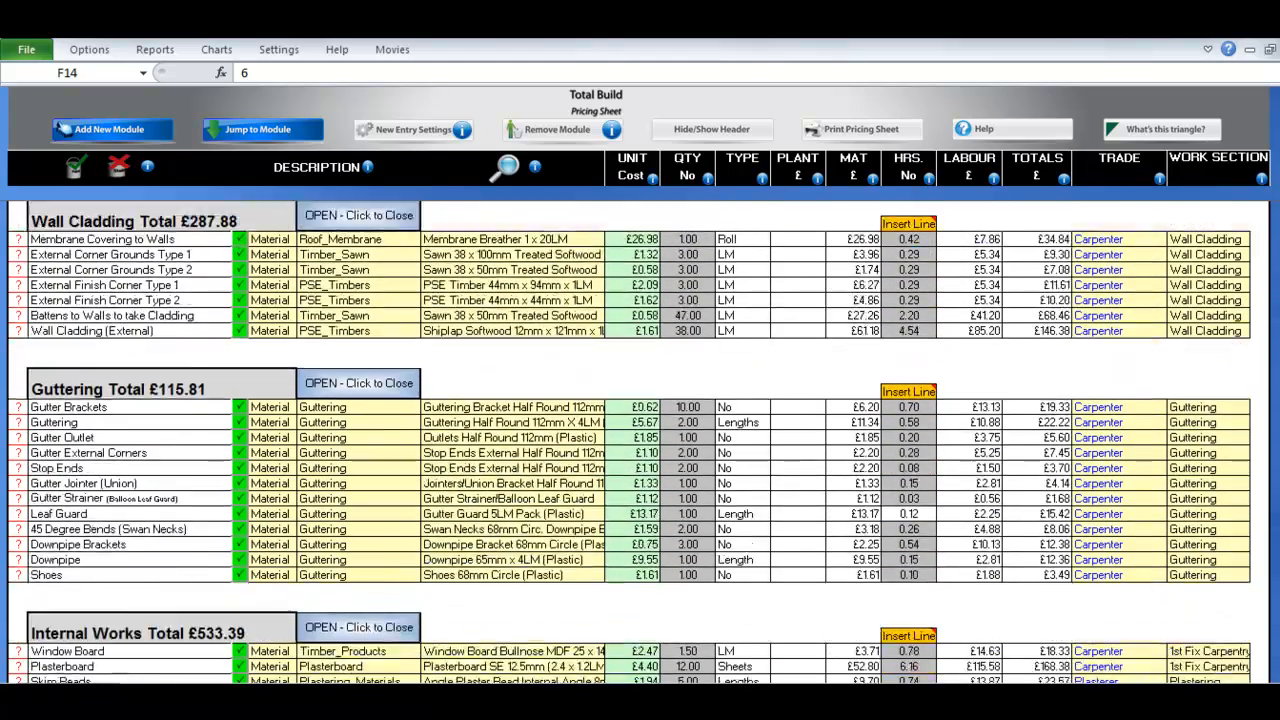
scroll(640, 442, down, 20)
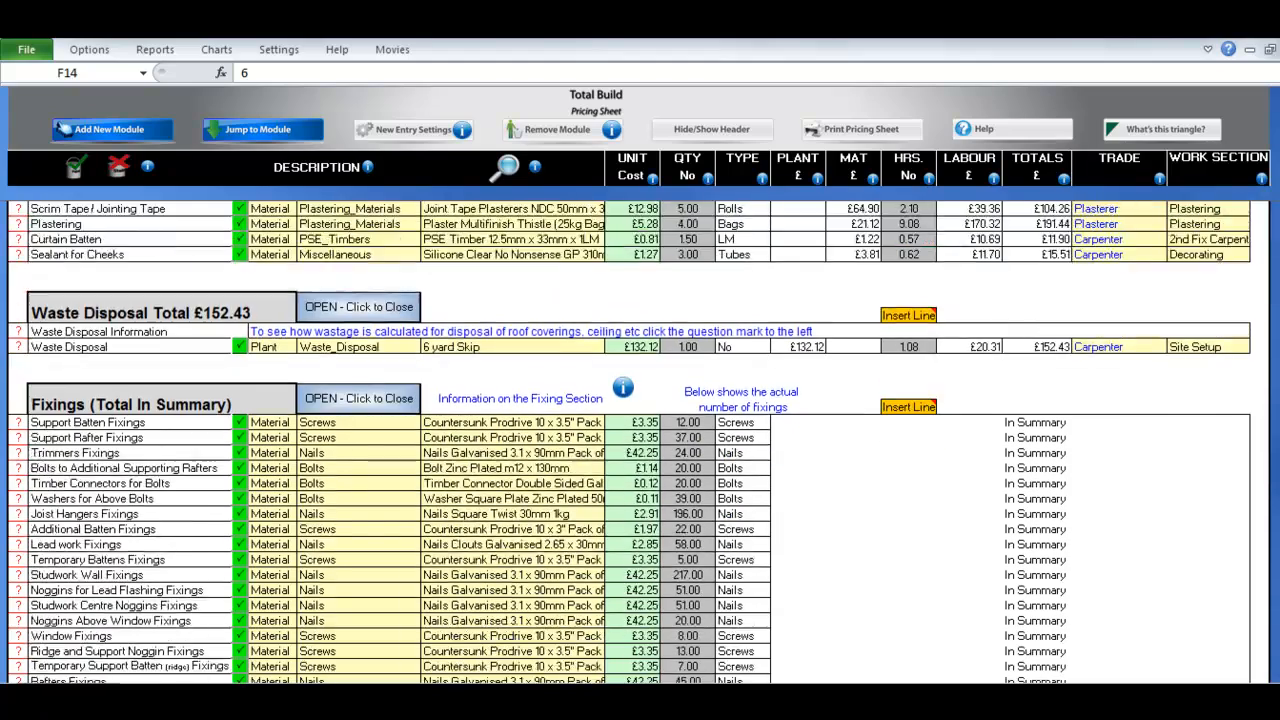
scroll(640, 442, down, 20)
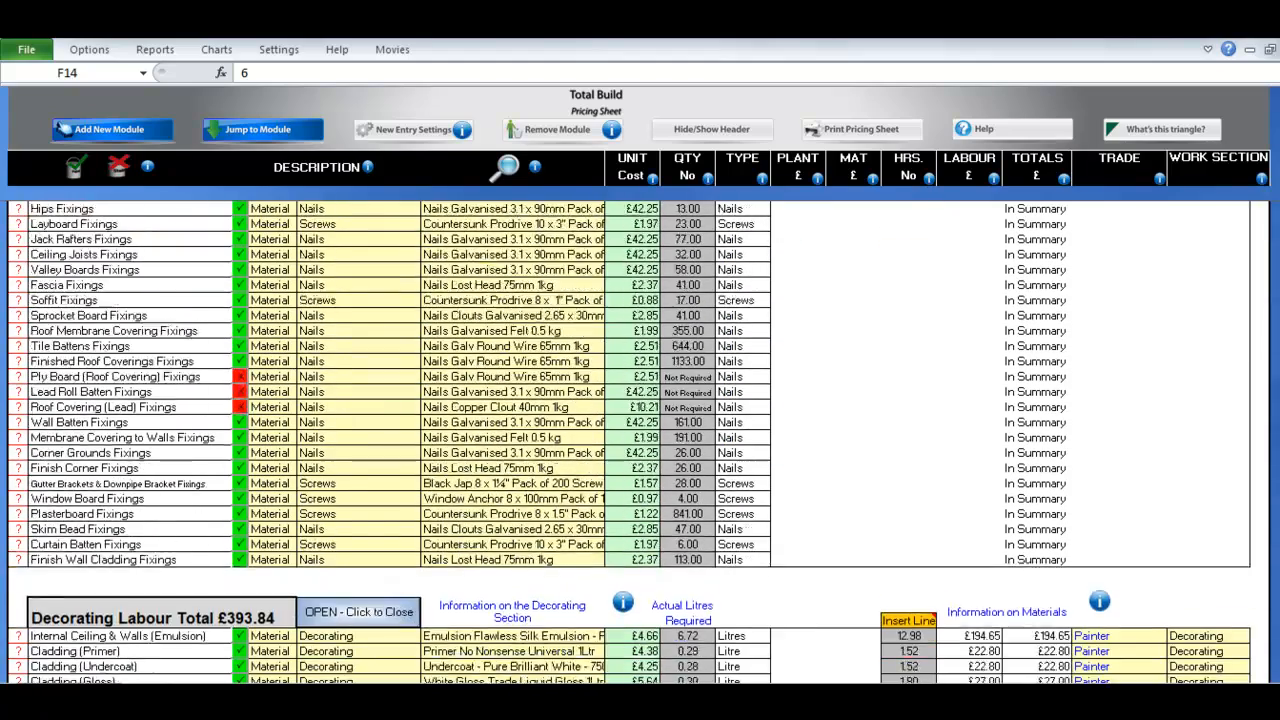
scroll(640, 442, down, 20)
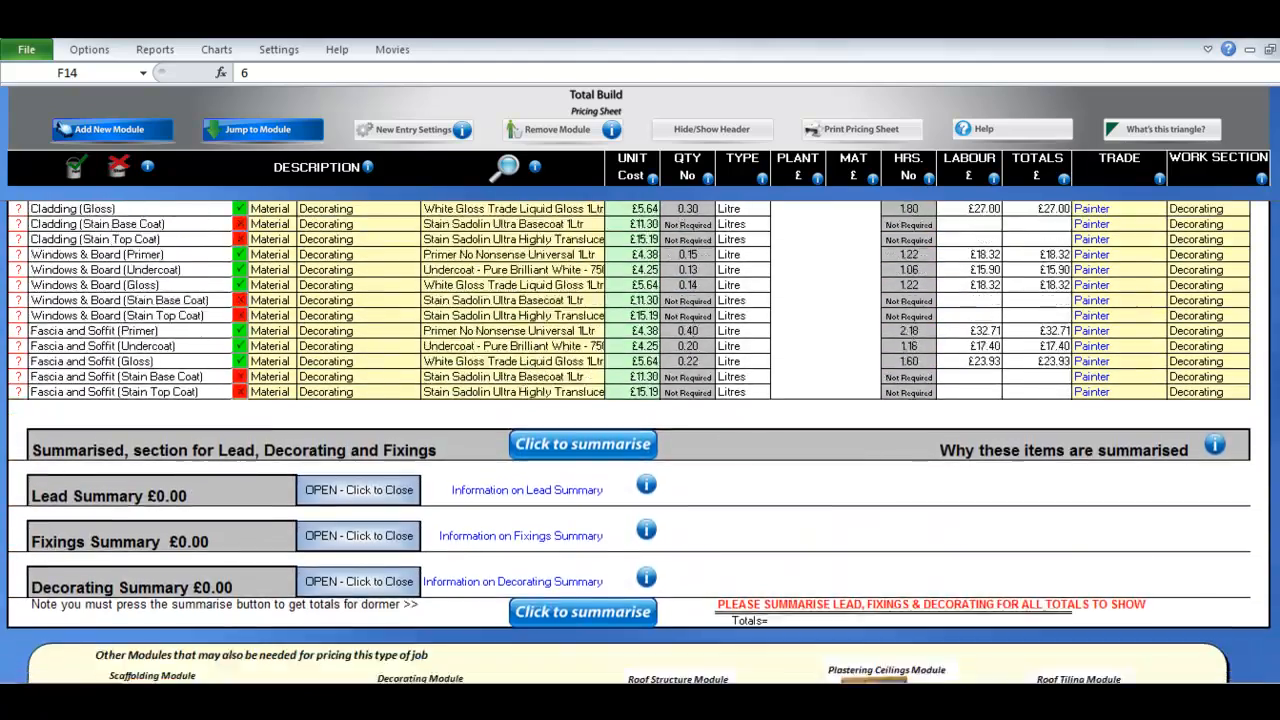
scroll(640, 442, down, 7)
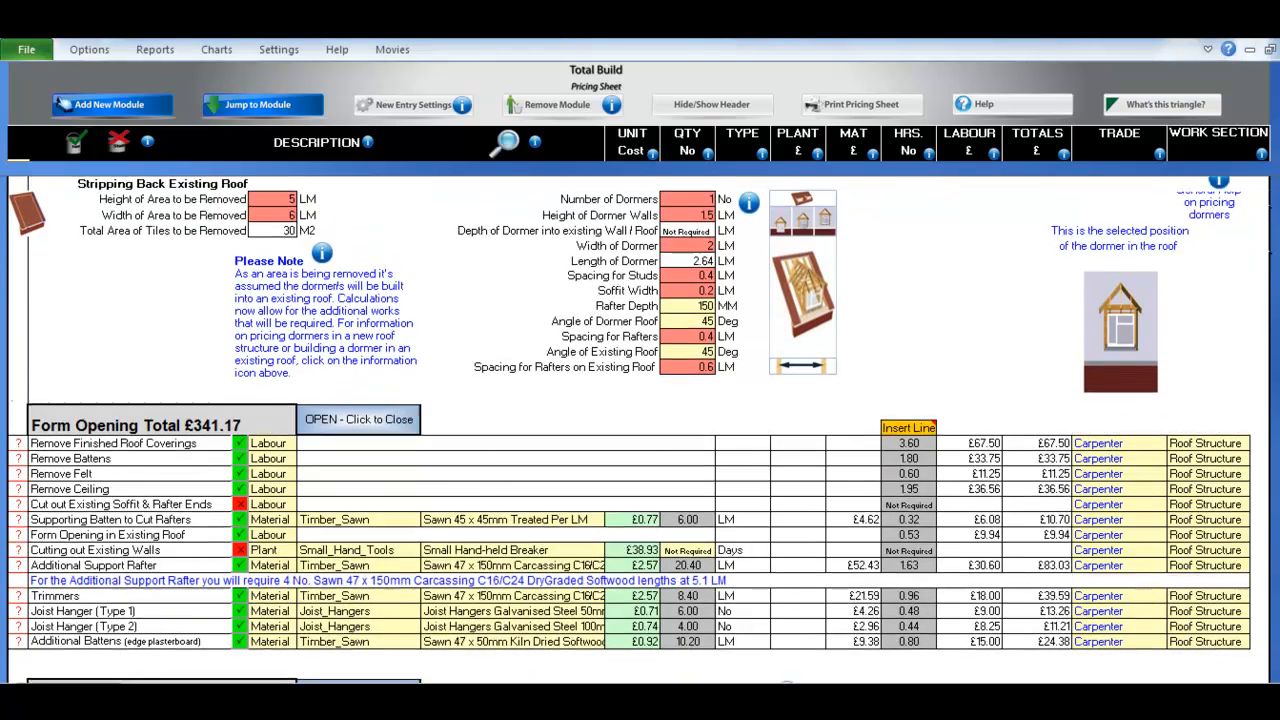
Examine the Form Opening item details for Remove Finished Roof Coverings, Remove Ceiling and Supporting Batten to Cut Rafters.
scroll(640, 442, down, 4)
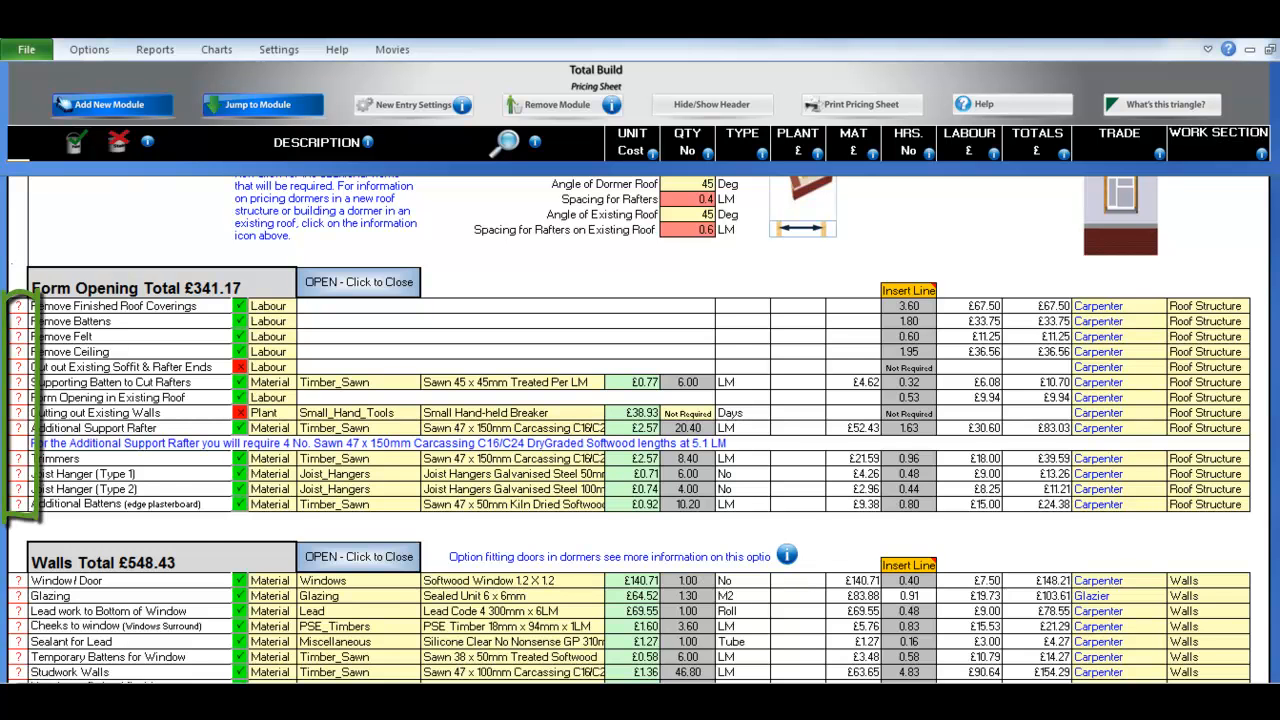
click(17, 306)
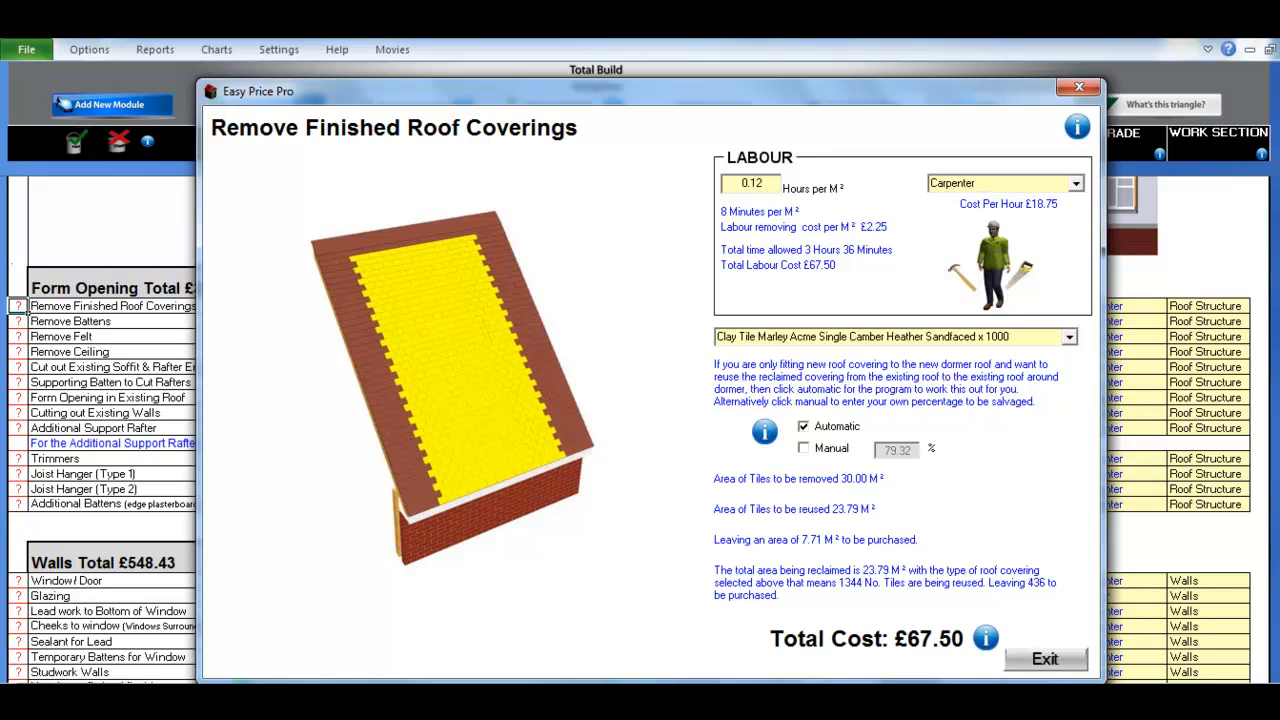
key(Escape)
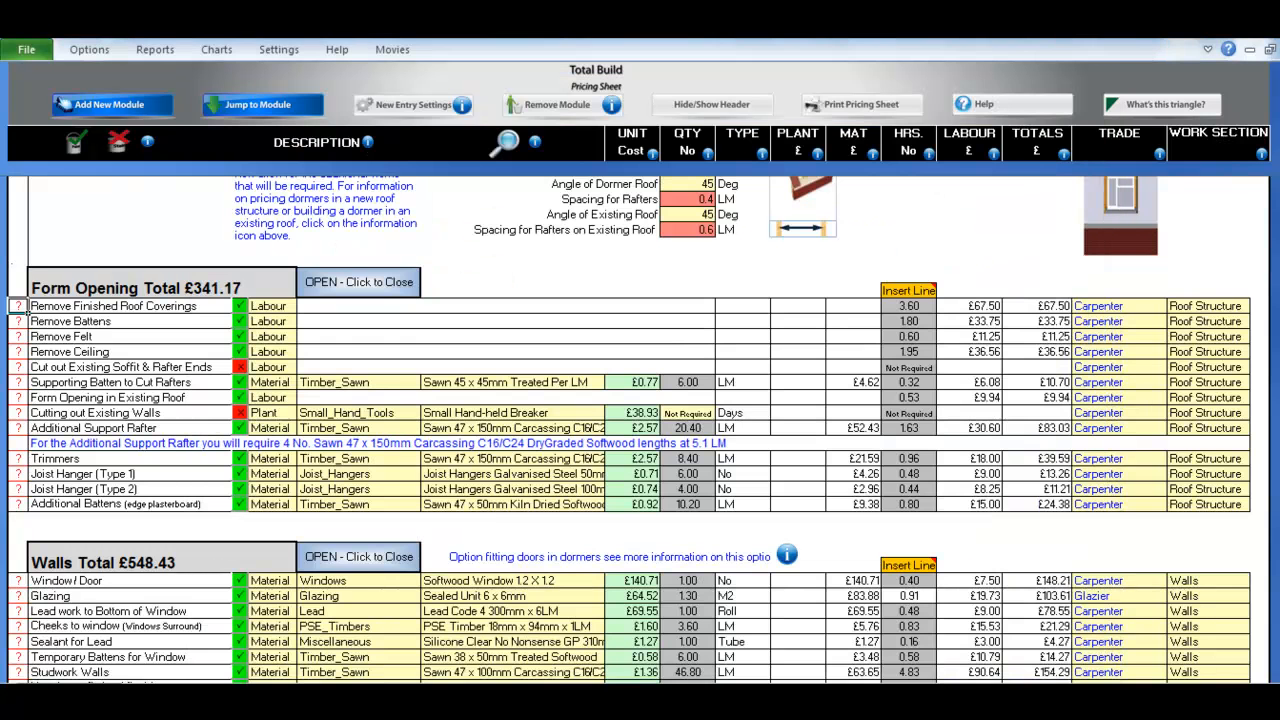
click(17, 352)
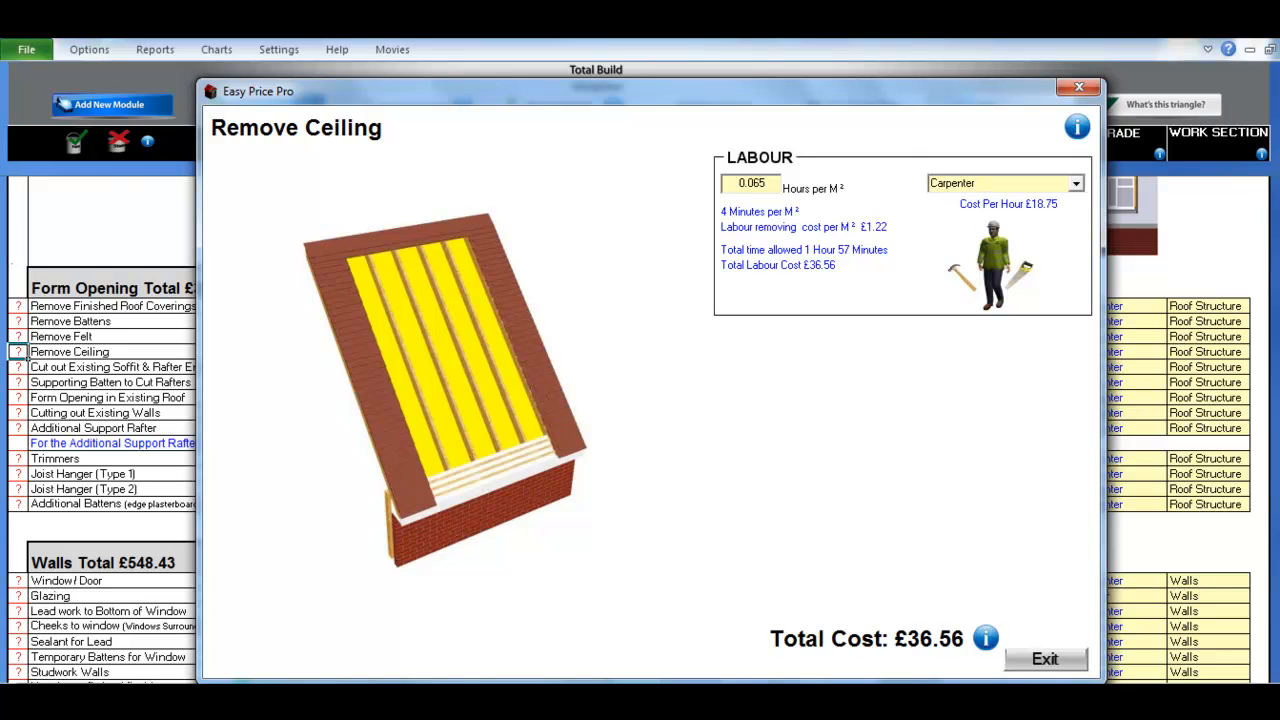
key(Escape)
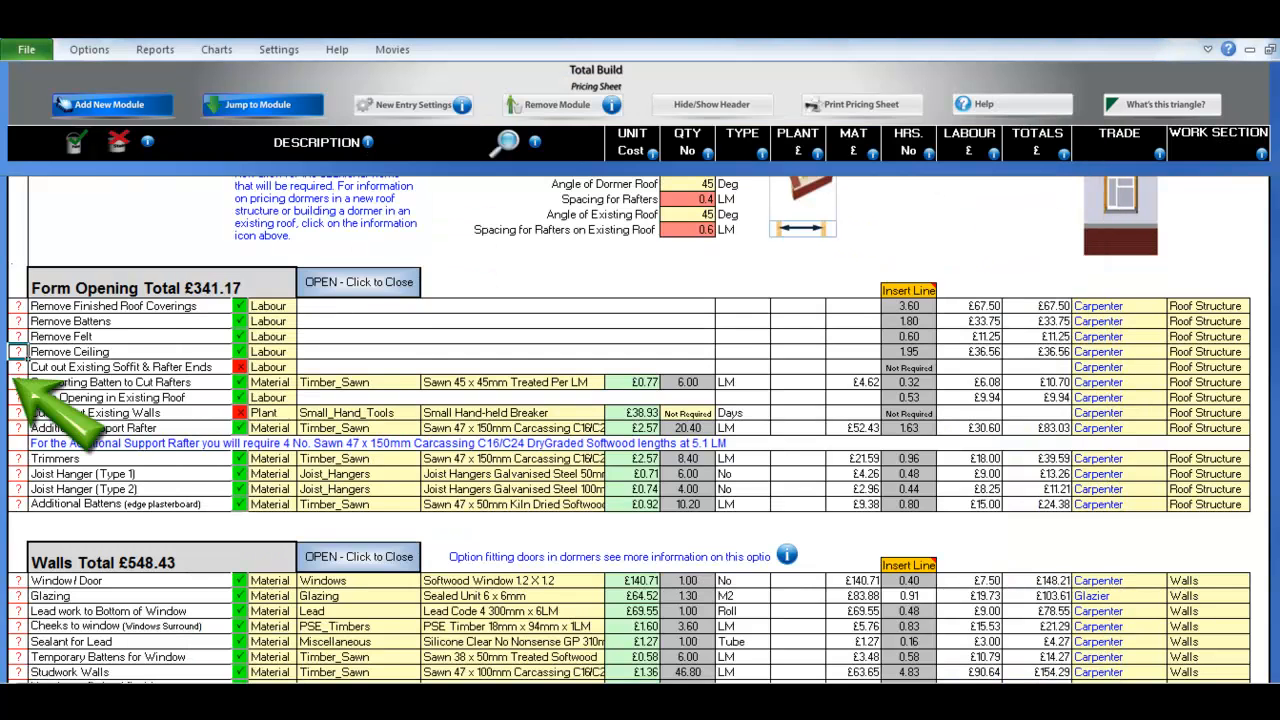
click(17, 382)
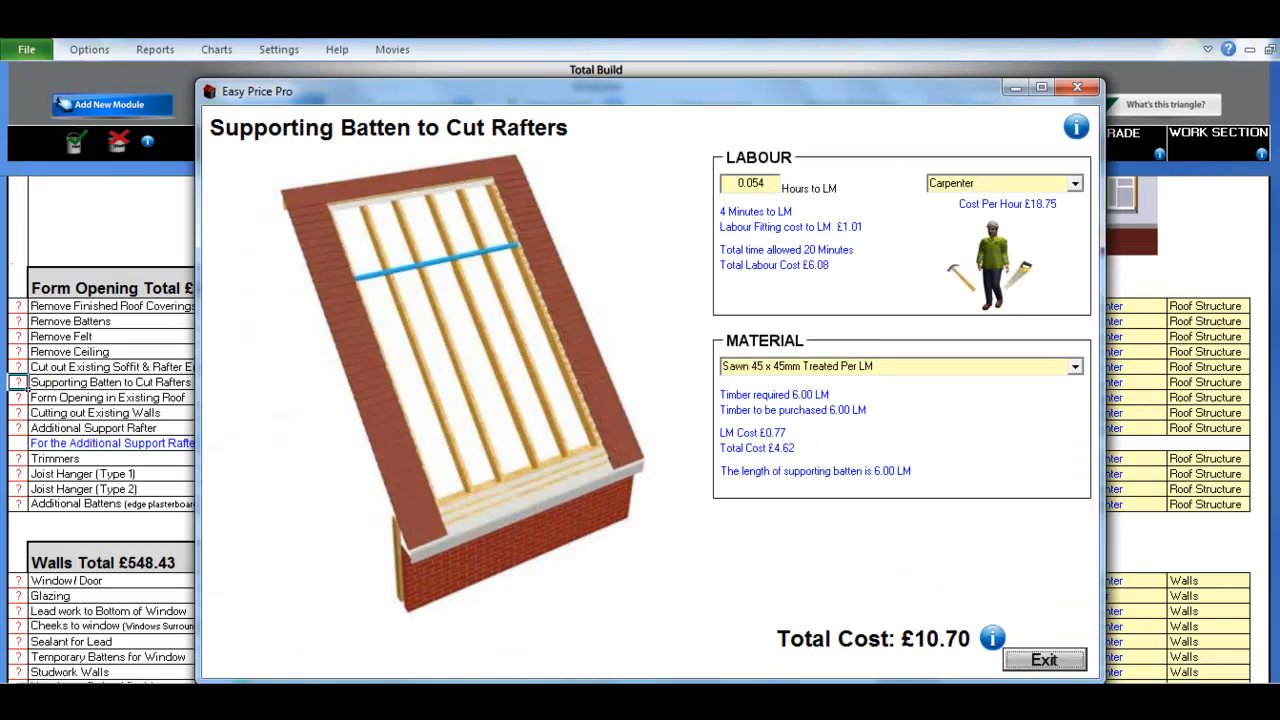
key(Escape)
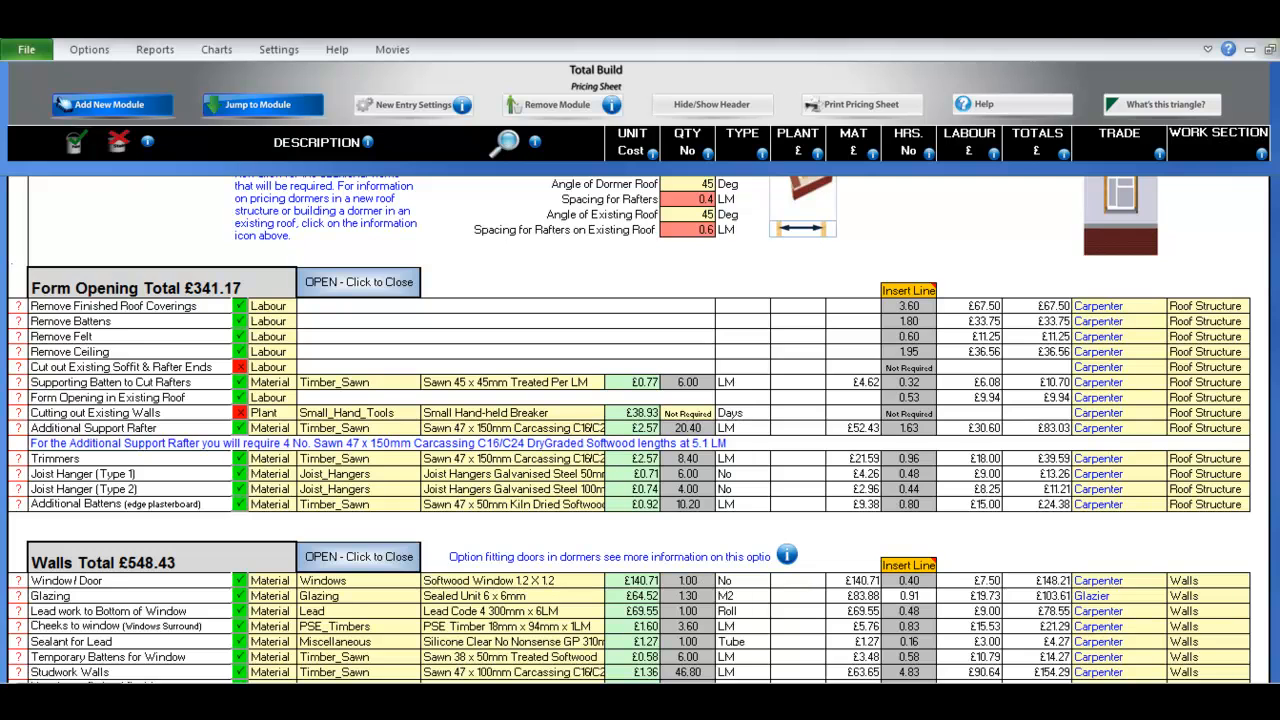
Exclude the Trimmers item from the Form Opening pricing and include it again.
click(240, 458)
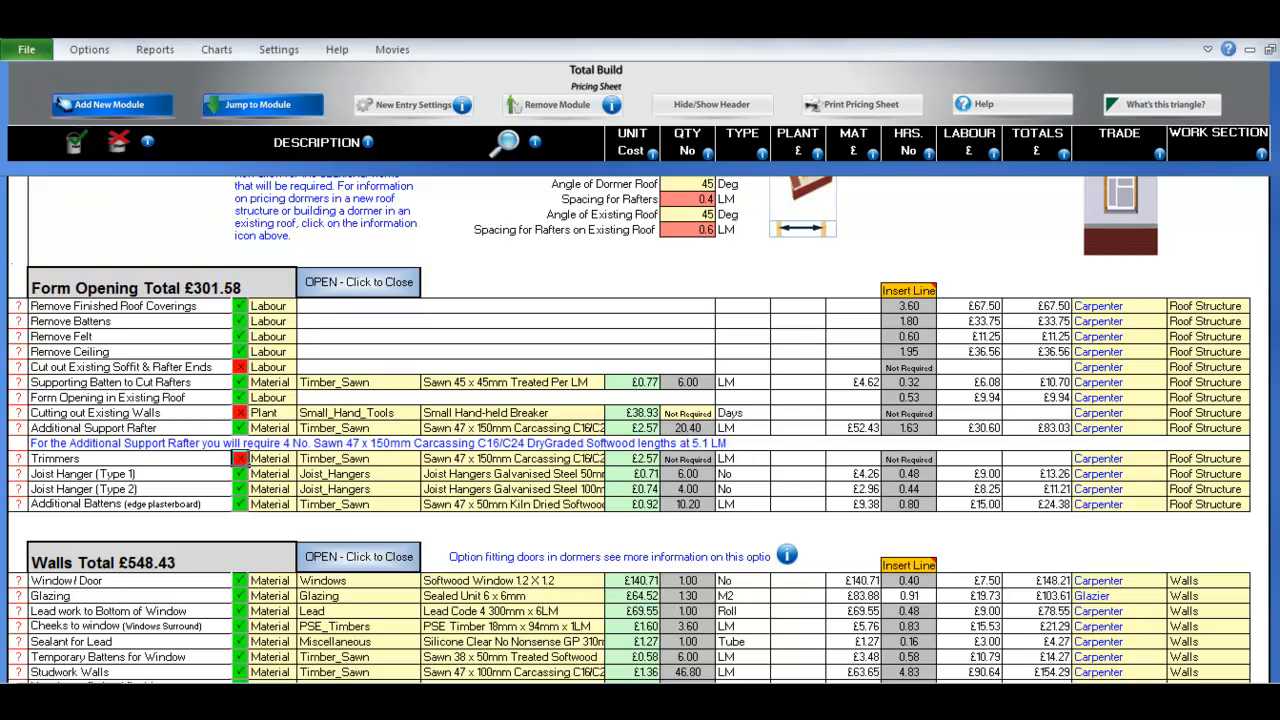
click(240, 458)
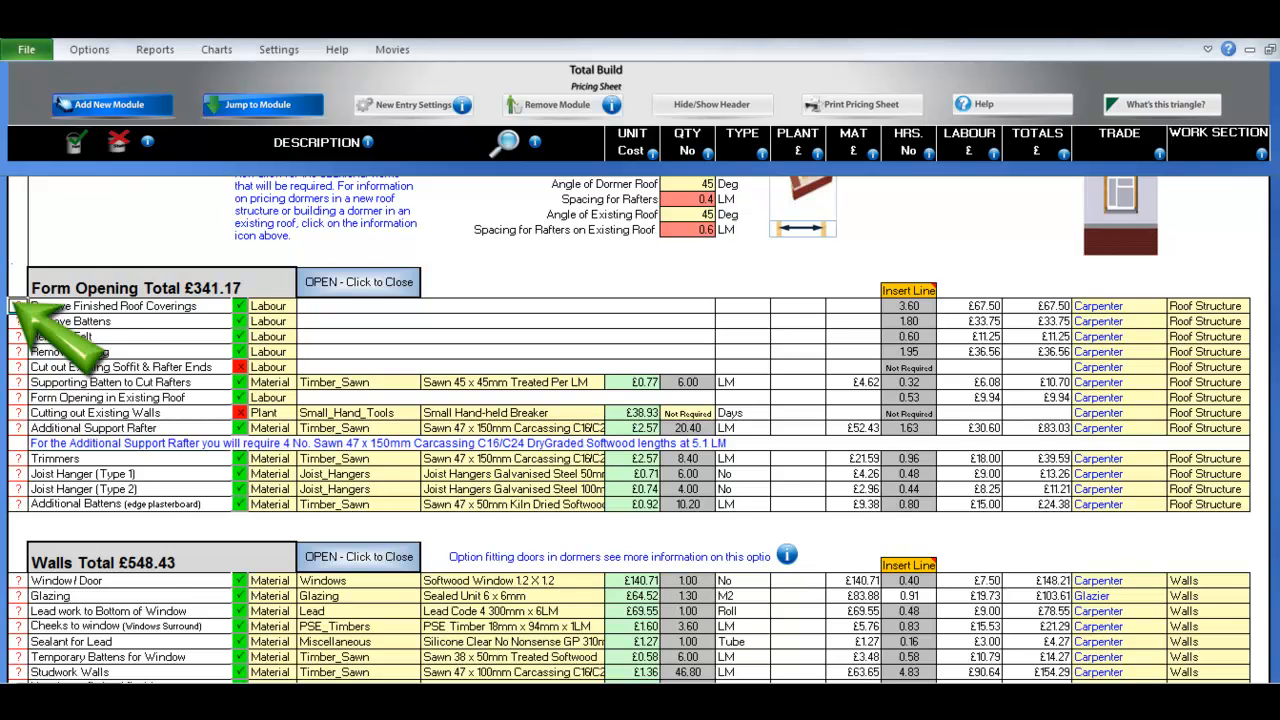
For Remove Finished Roof Coverings, set the labour to 0.15 hours per M² and choose Clay Tile Marley Acme Single Camber Farhouse Brown Sandfaced x 1000.
click(17, 306)
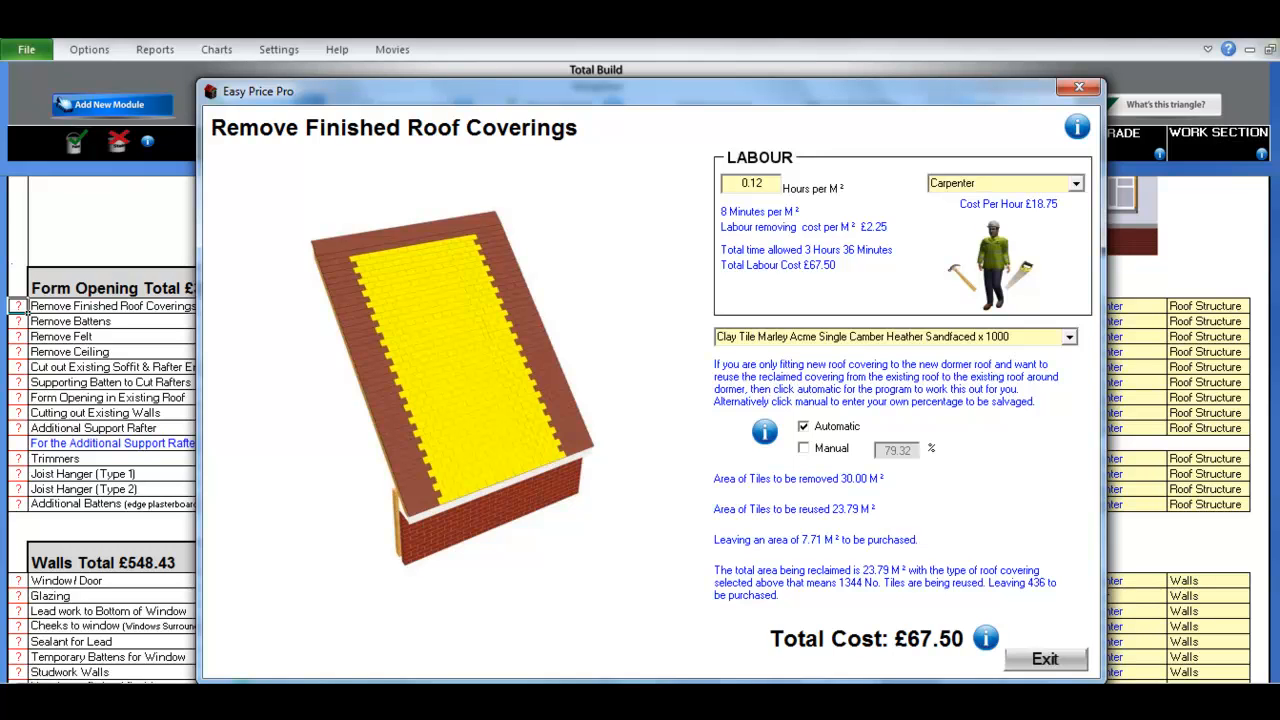
key(BackSpace)
text(5)
click(1069, 337)
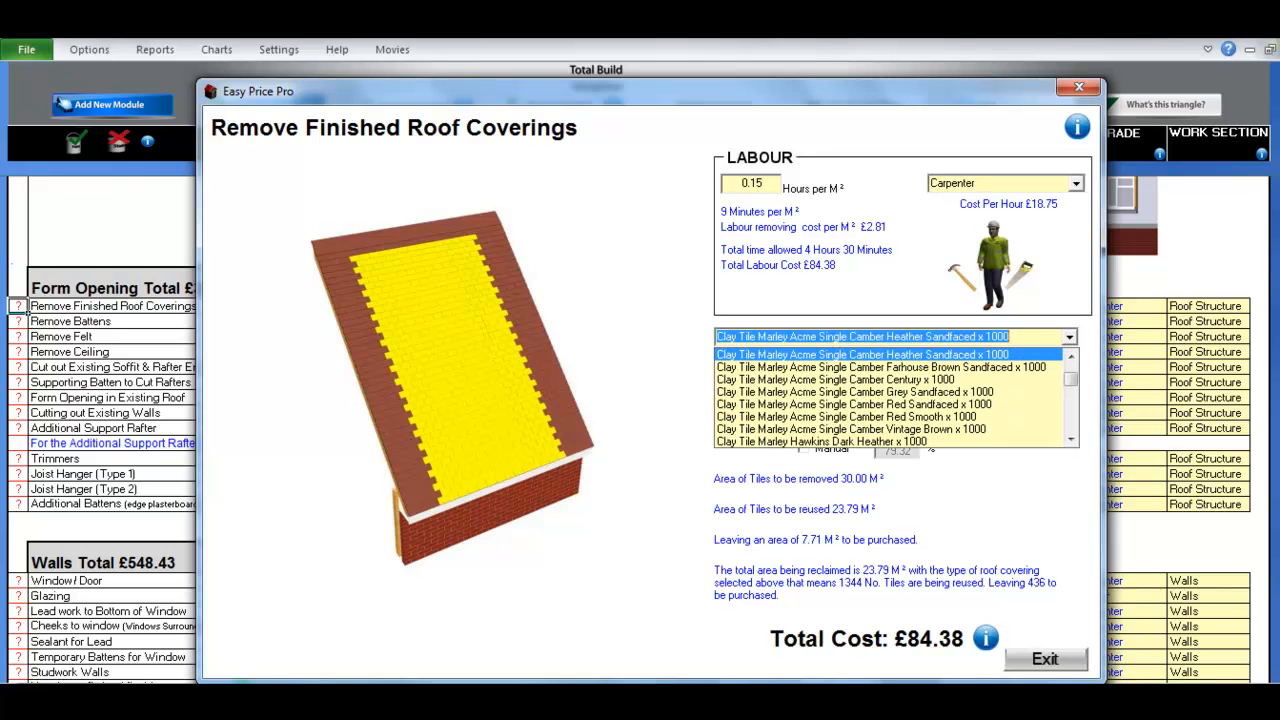
click(881, 367)
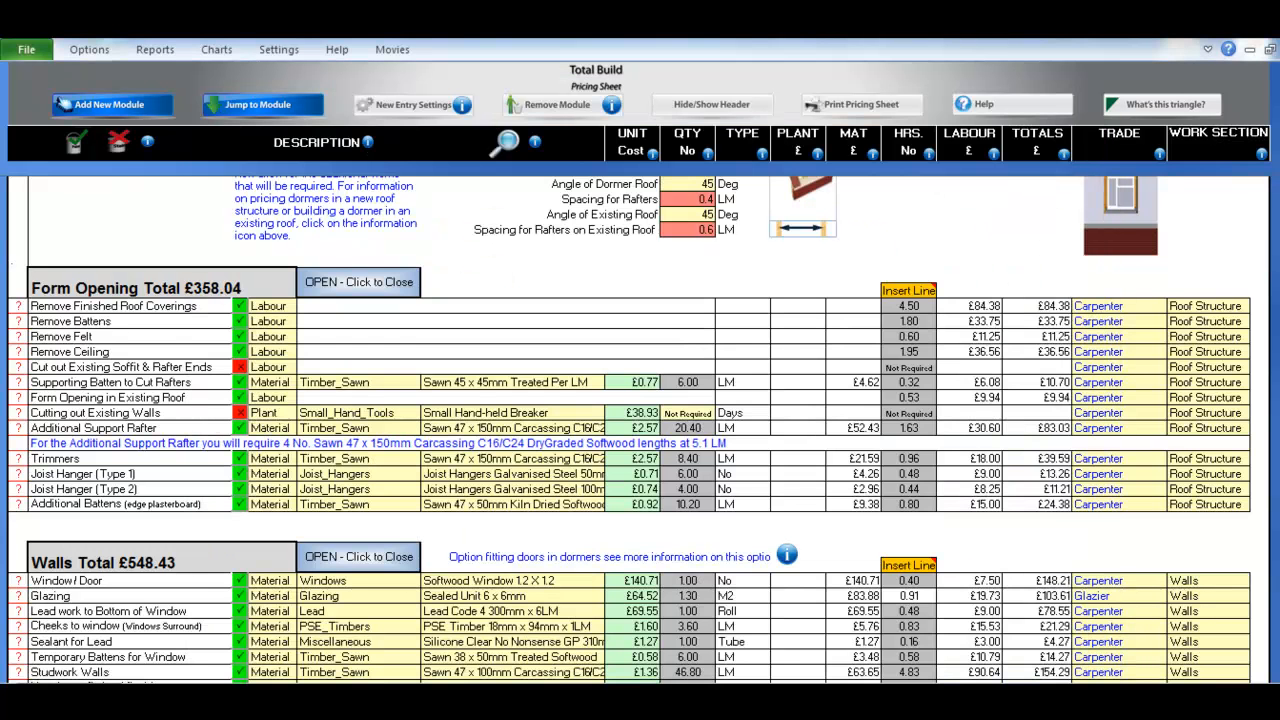
Examine the labour details for the Remove Battens, Remove Felt and Remove Ceiling items.
click(18, 321)
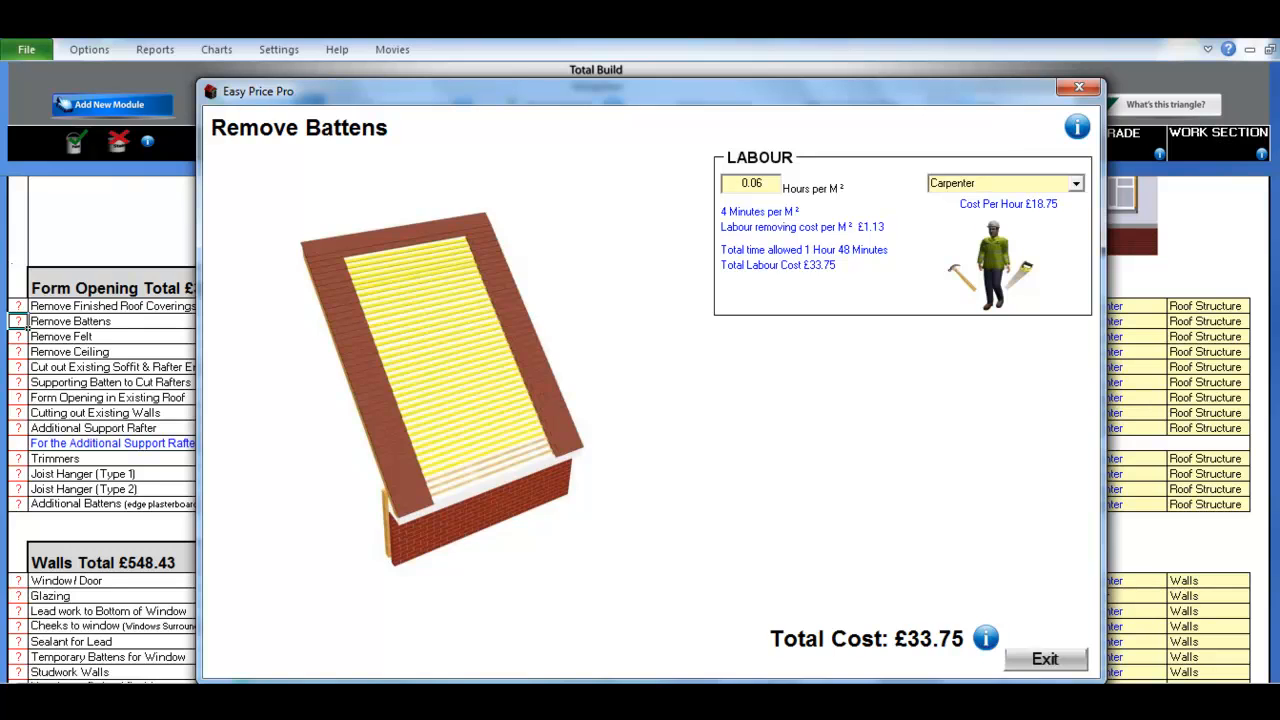
click(1045, 659)
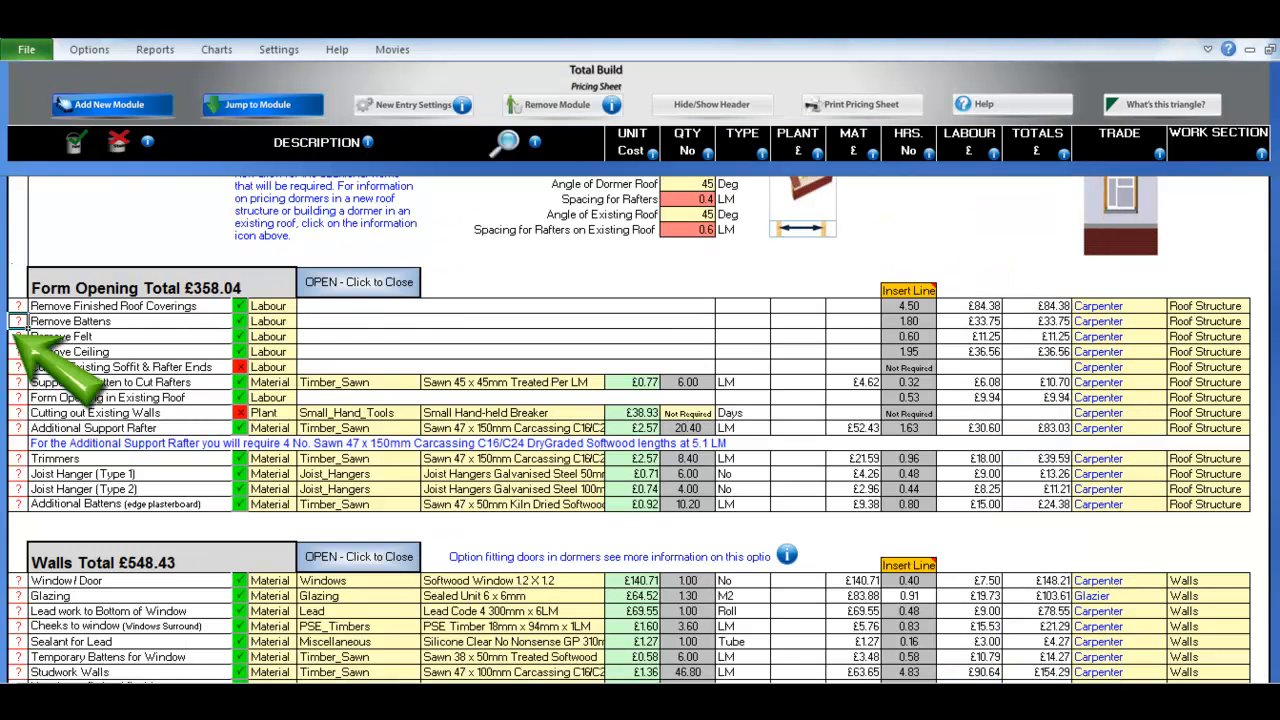
click(18, 336)
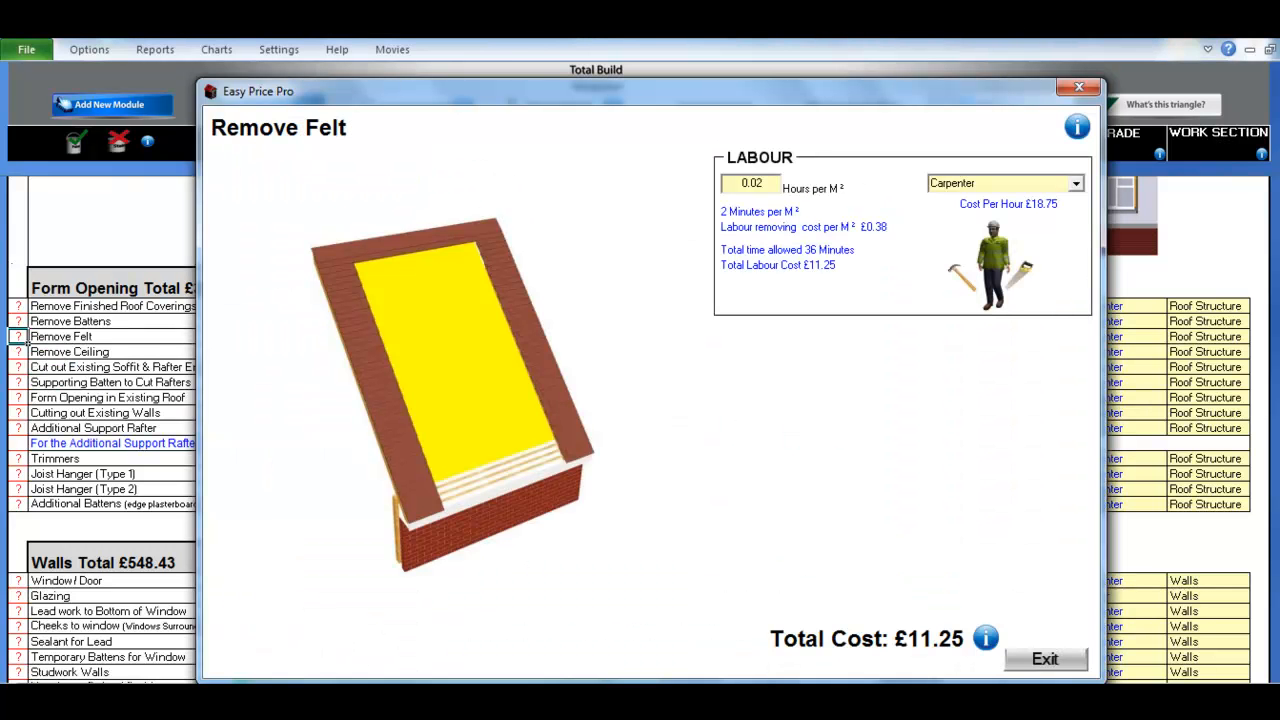
click(1045, 659)
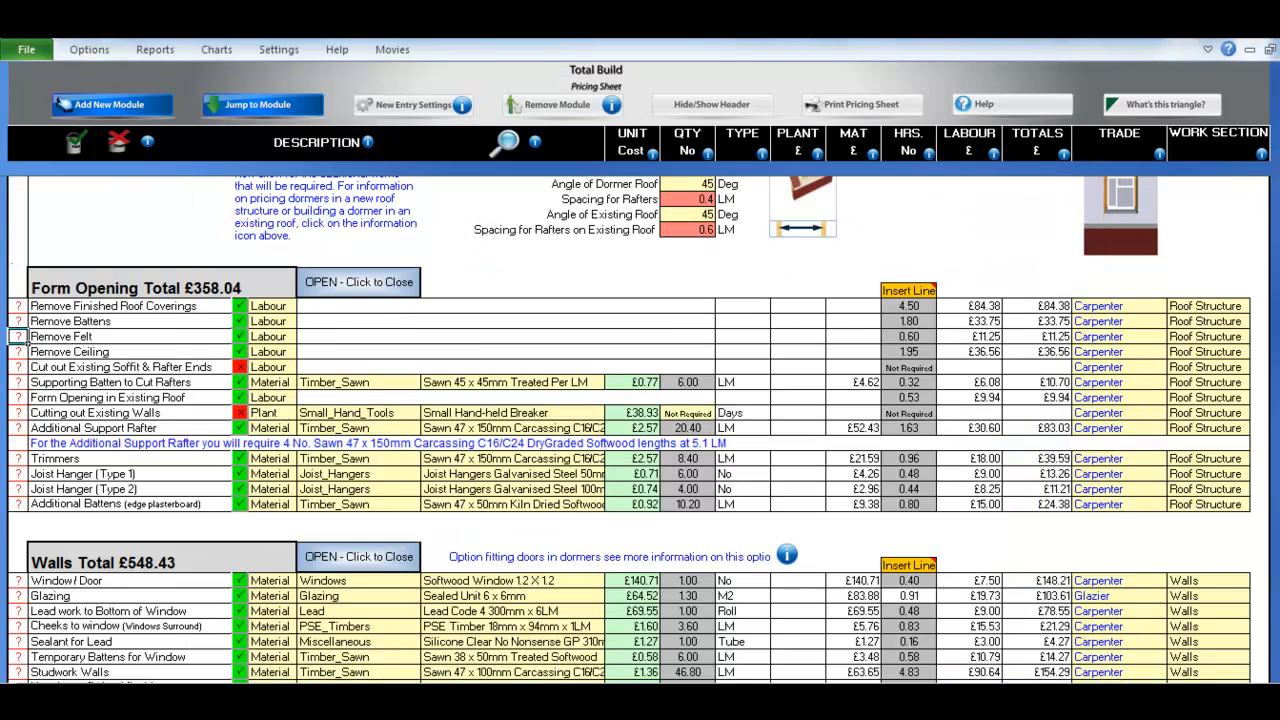
click(18, 351)
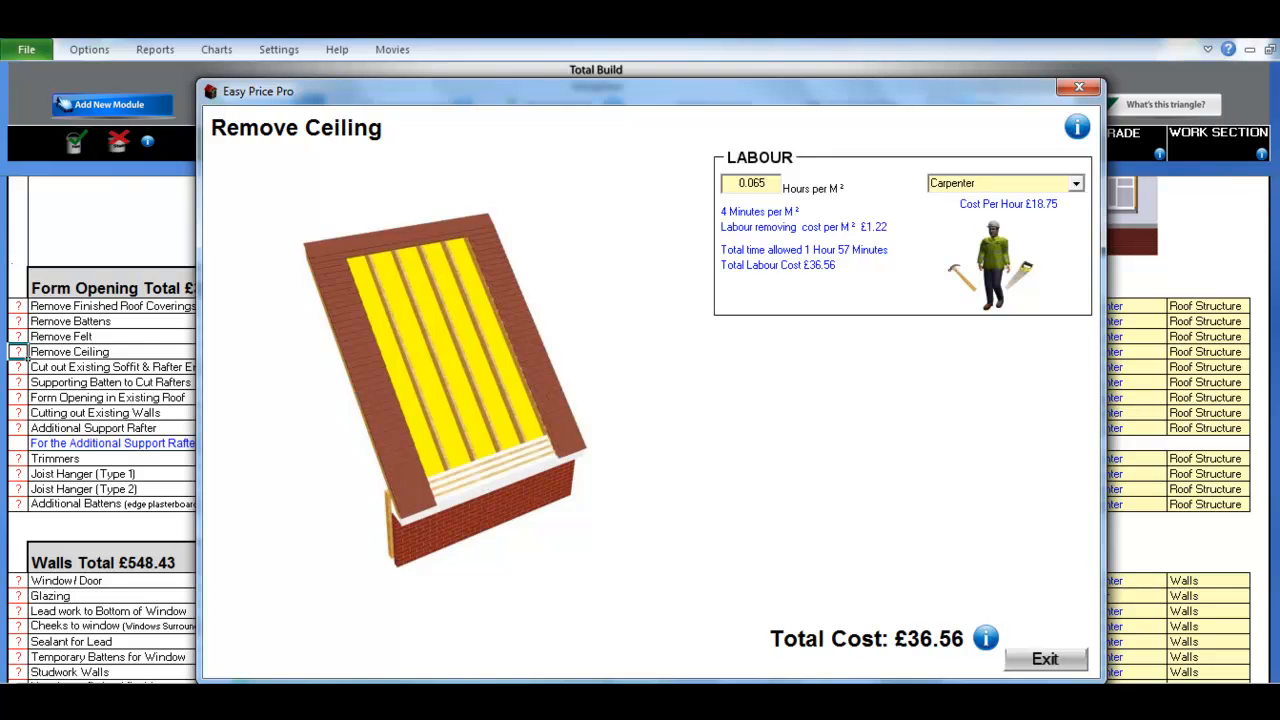
key(Escape)
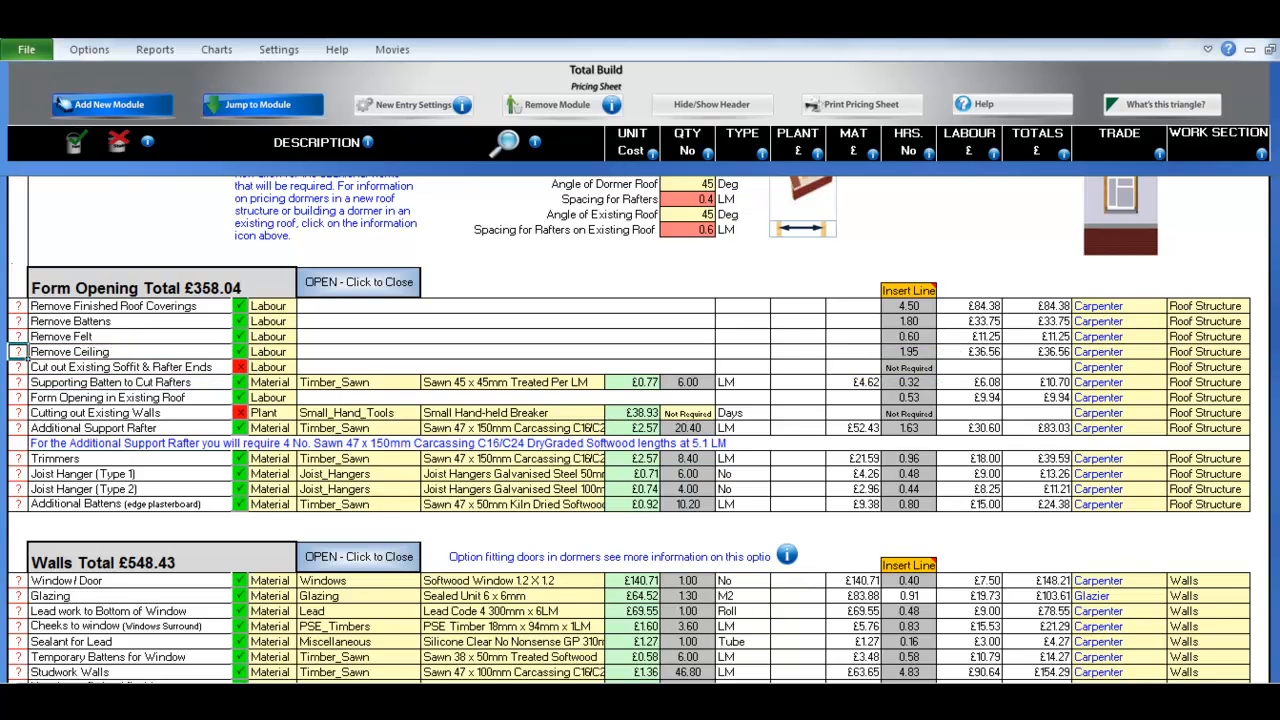
Examine the labour and material details for Form Opening in Existing Roof and Supporting Batten to Cut Rafters.
click(18, 398)
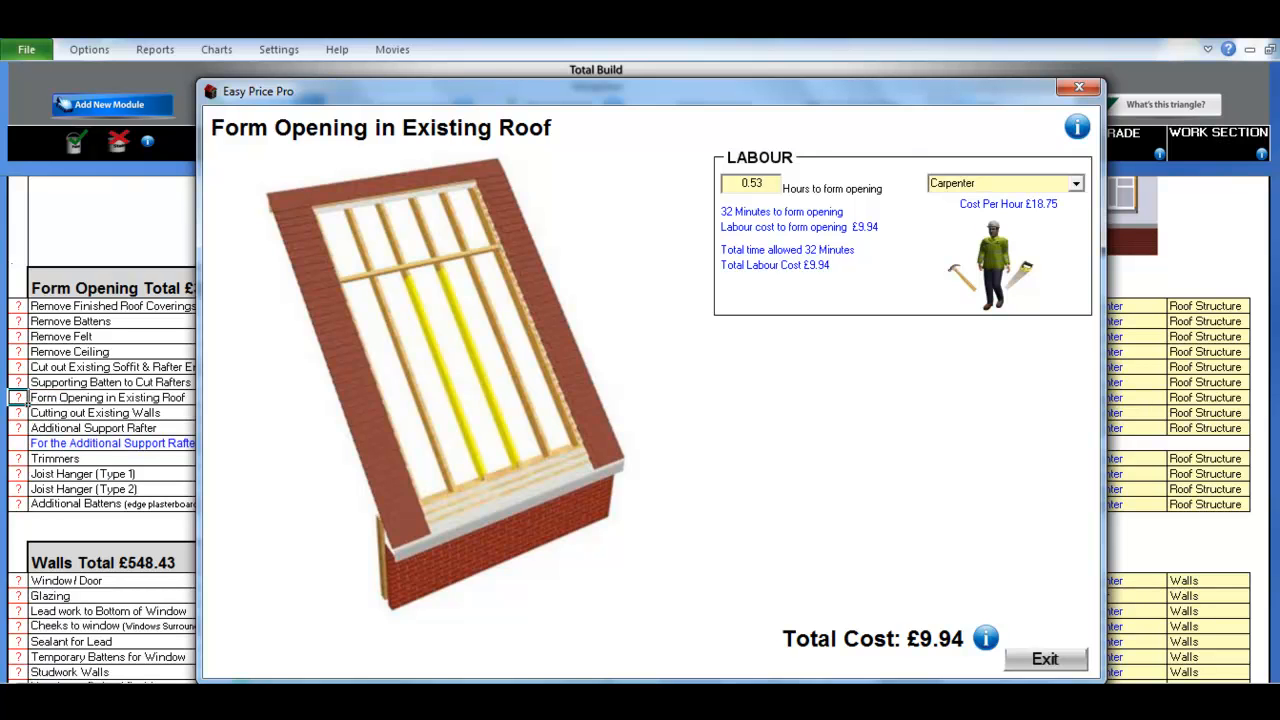
click(1045, 659)
click(18, 382)
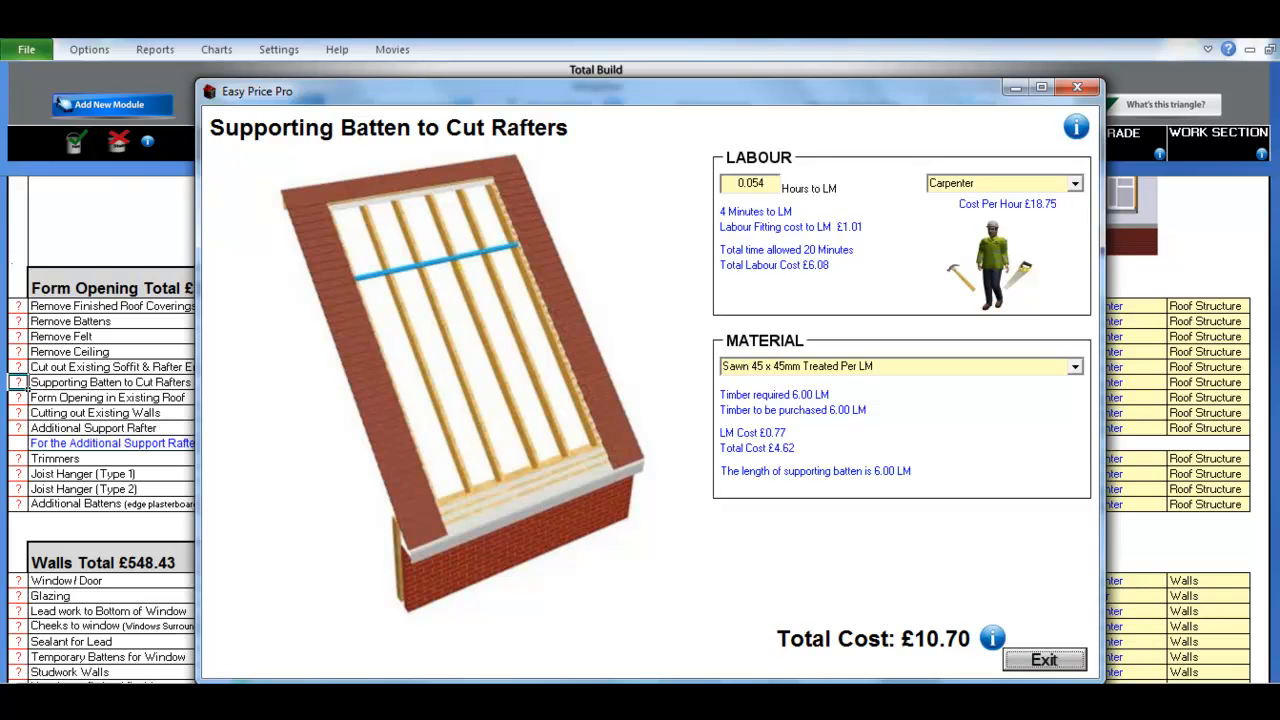
click(1045, 659)
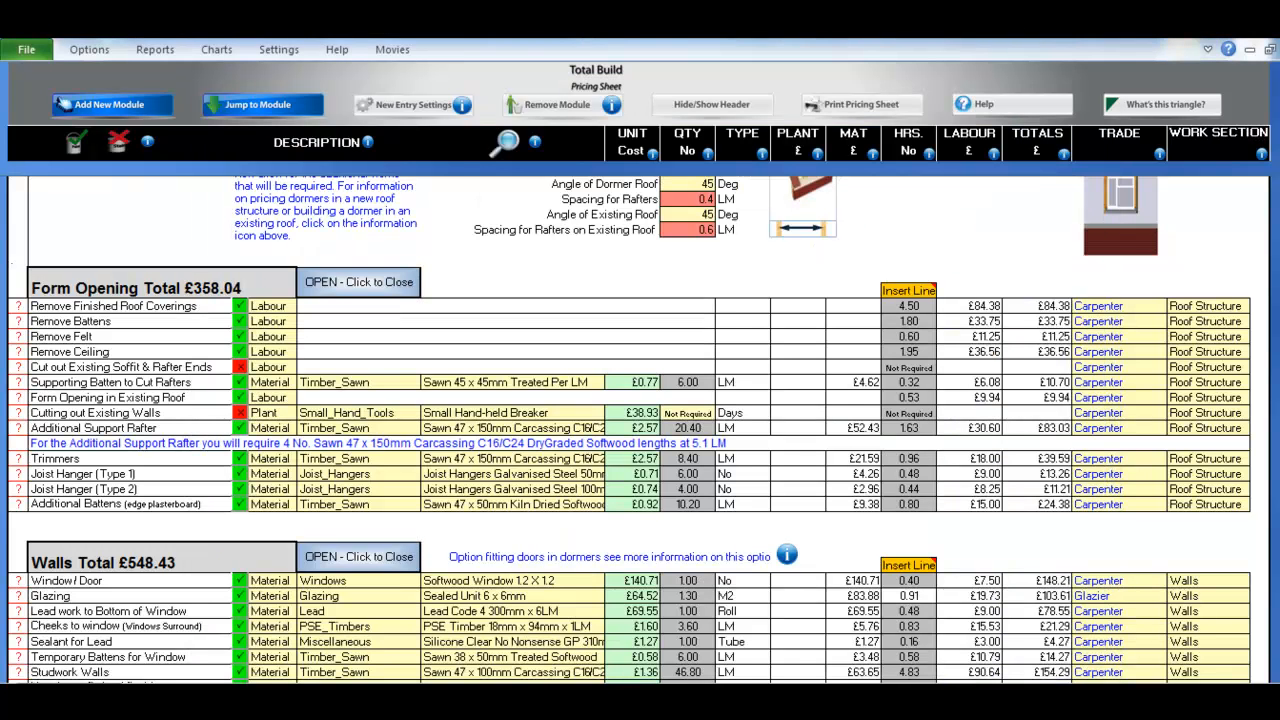
Try 3 additional supporting rafters for the Additional Support Rafter item and set the number back to 4.
click(18, 428)
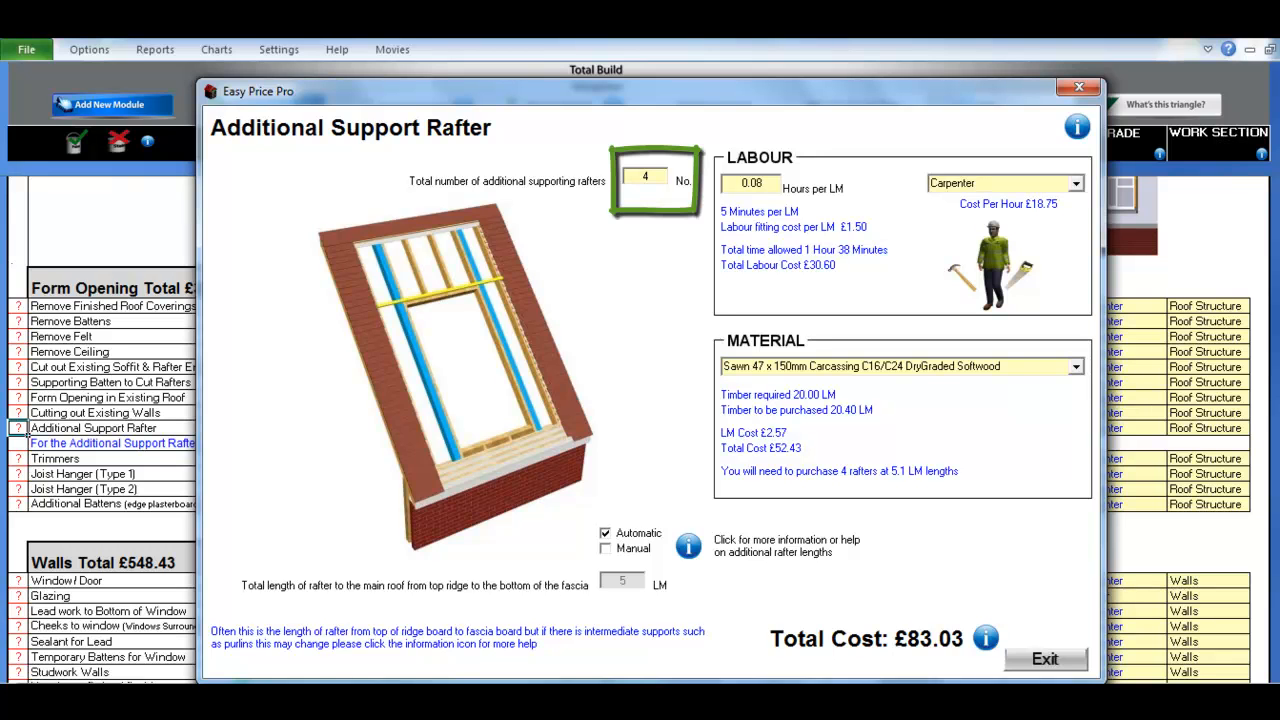
key(BackSpace)
text(3)
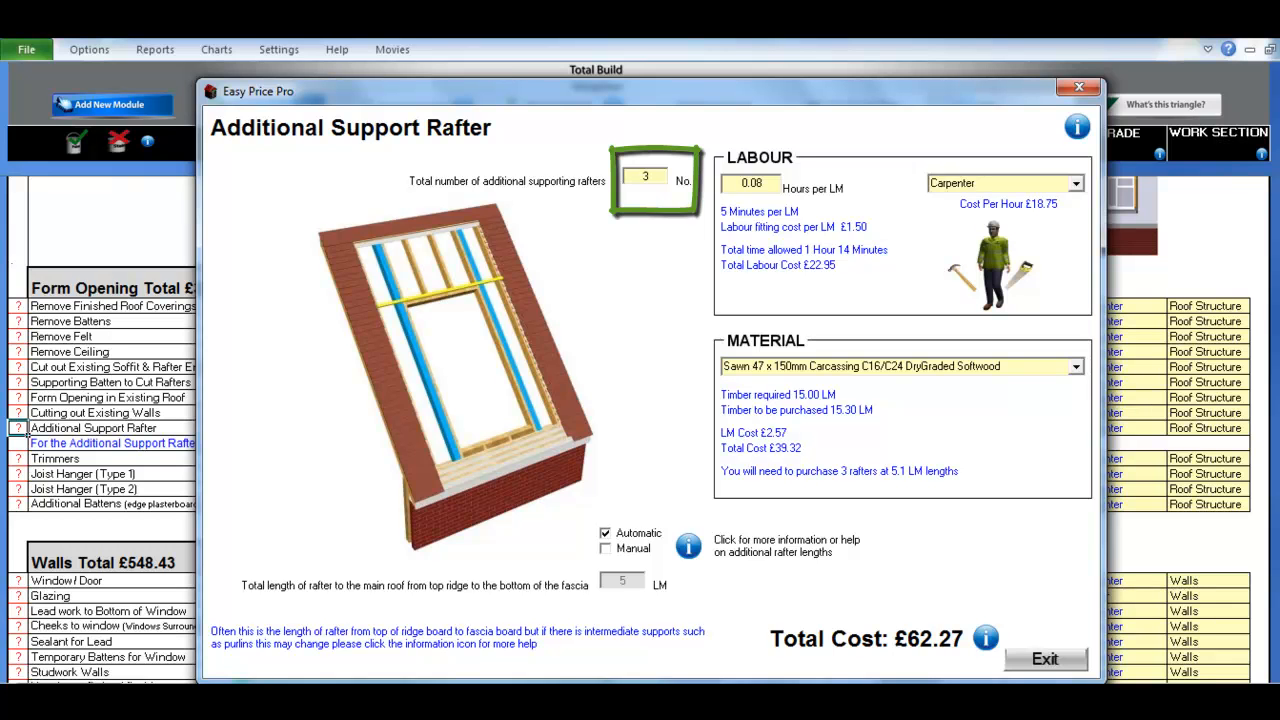
key(BackSpace)
text(4)
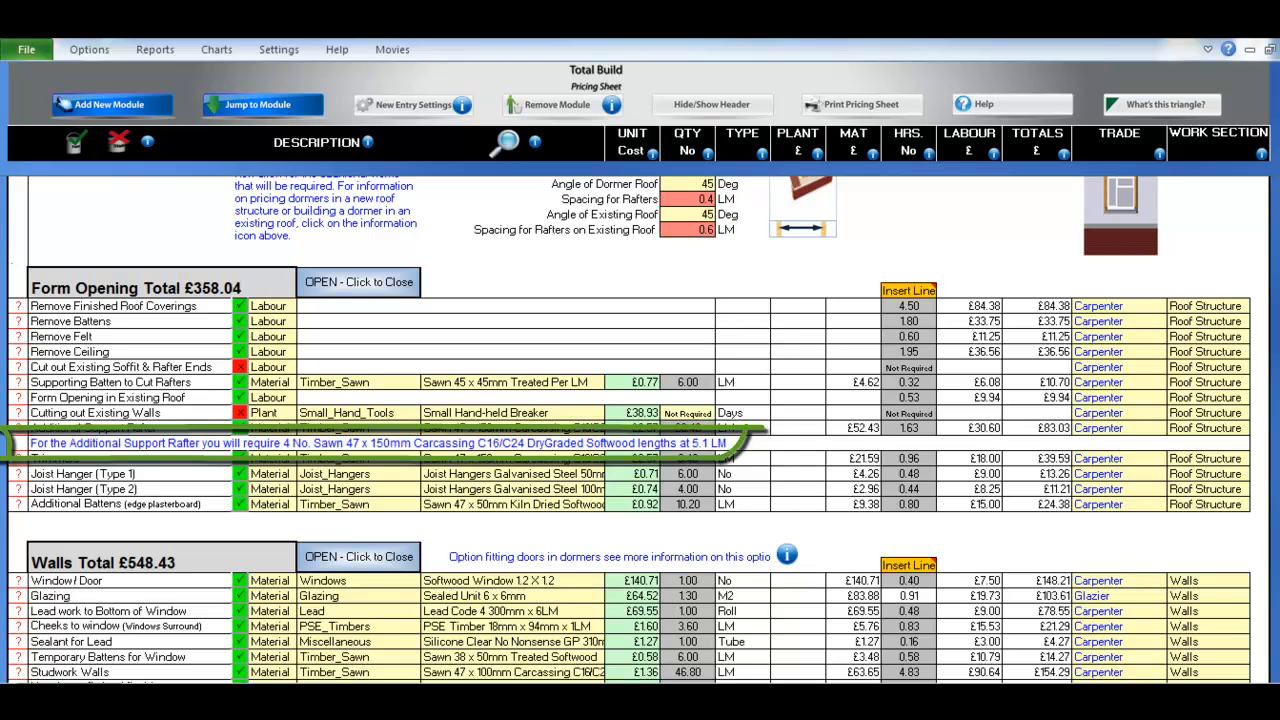
Examine the labour and material details for the Trimmers, Joist Hanger (Type 1) and Additional Battens (edge plasterboard) items.
click(18, 459)
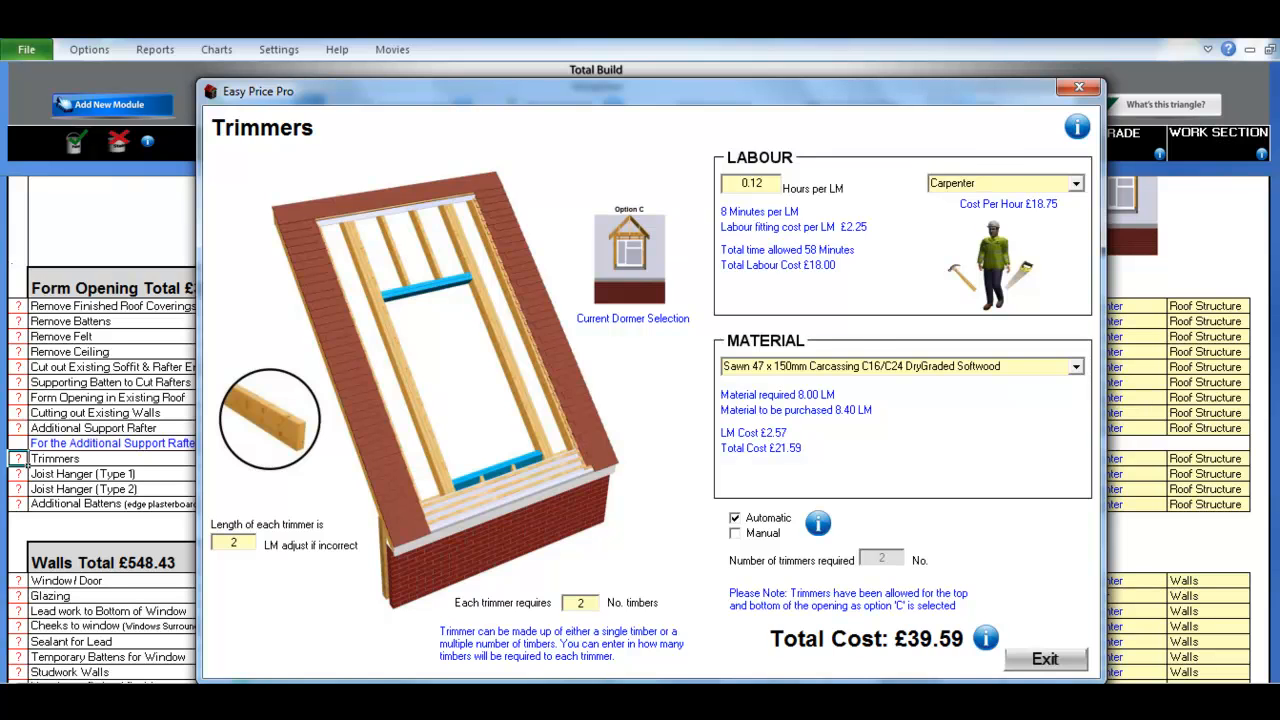
click(1045, 659)
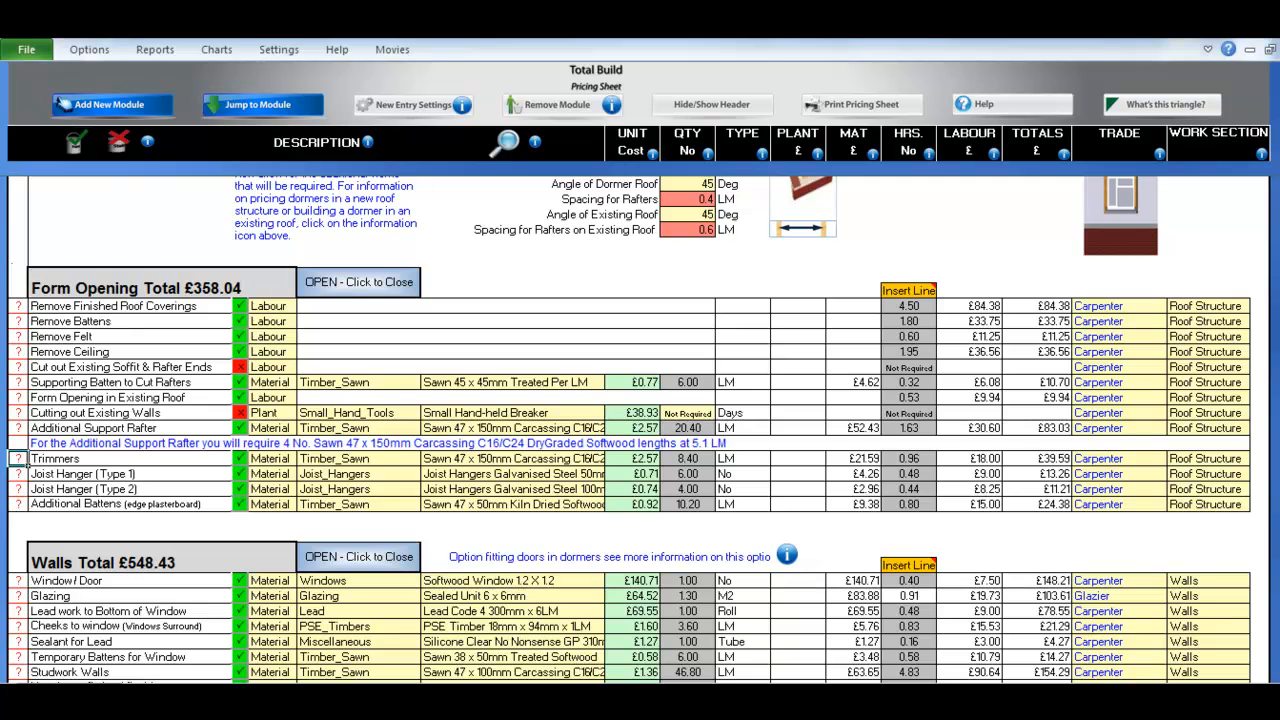
click(240, 489)
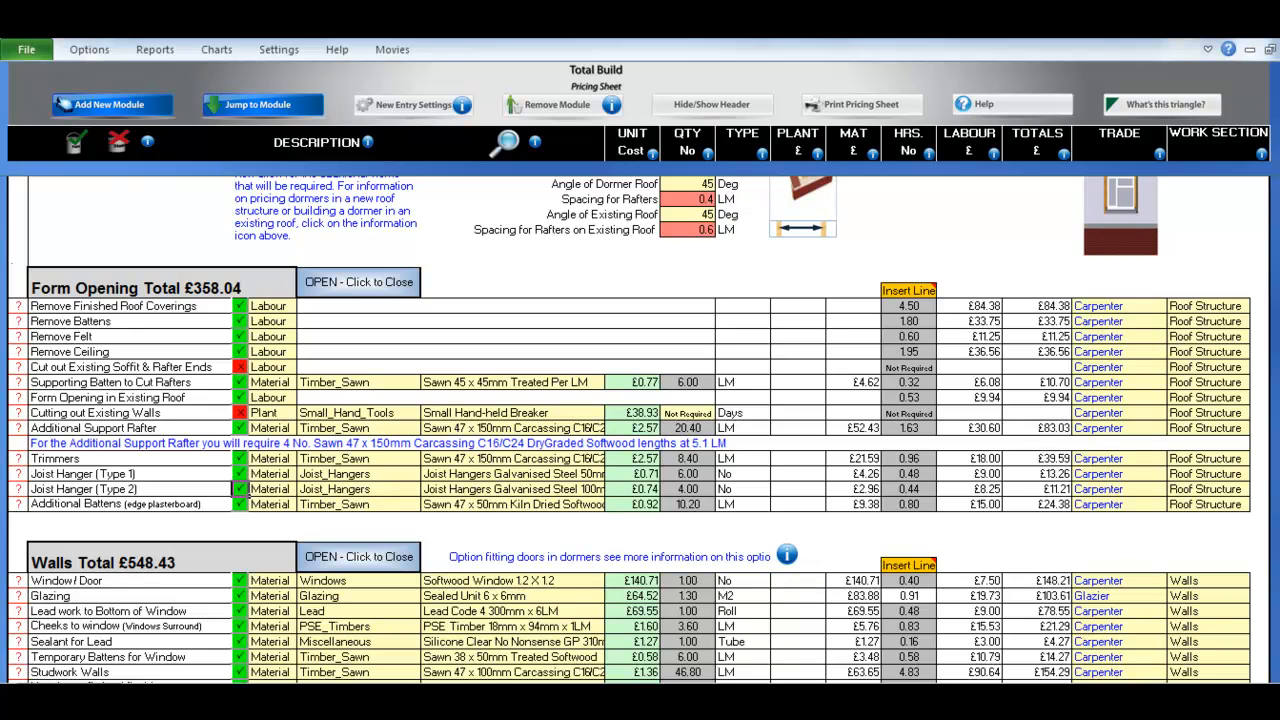
click(240, 489)
click(18, 473)
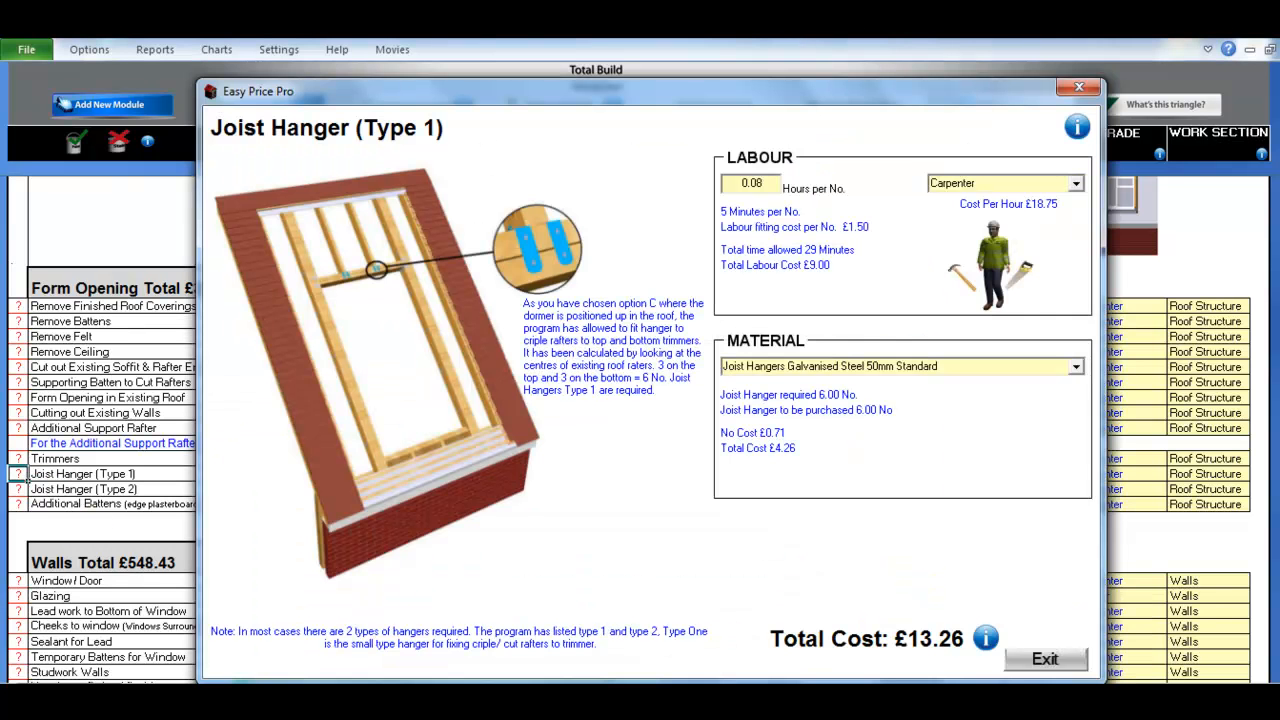
key(Escape)
click(18, 504)
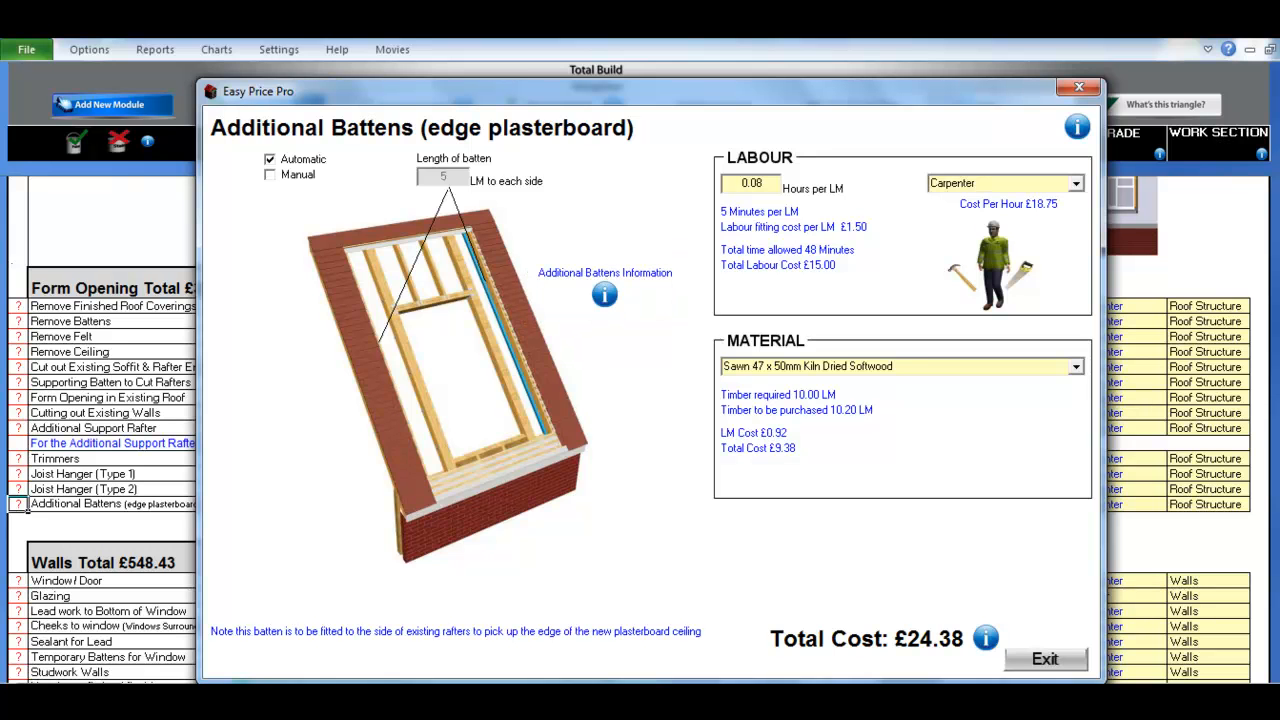
key(Escape)
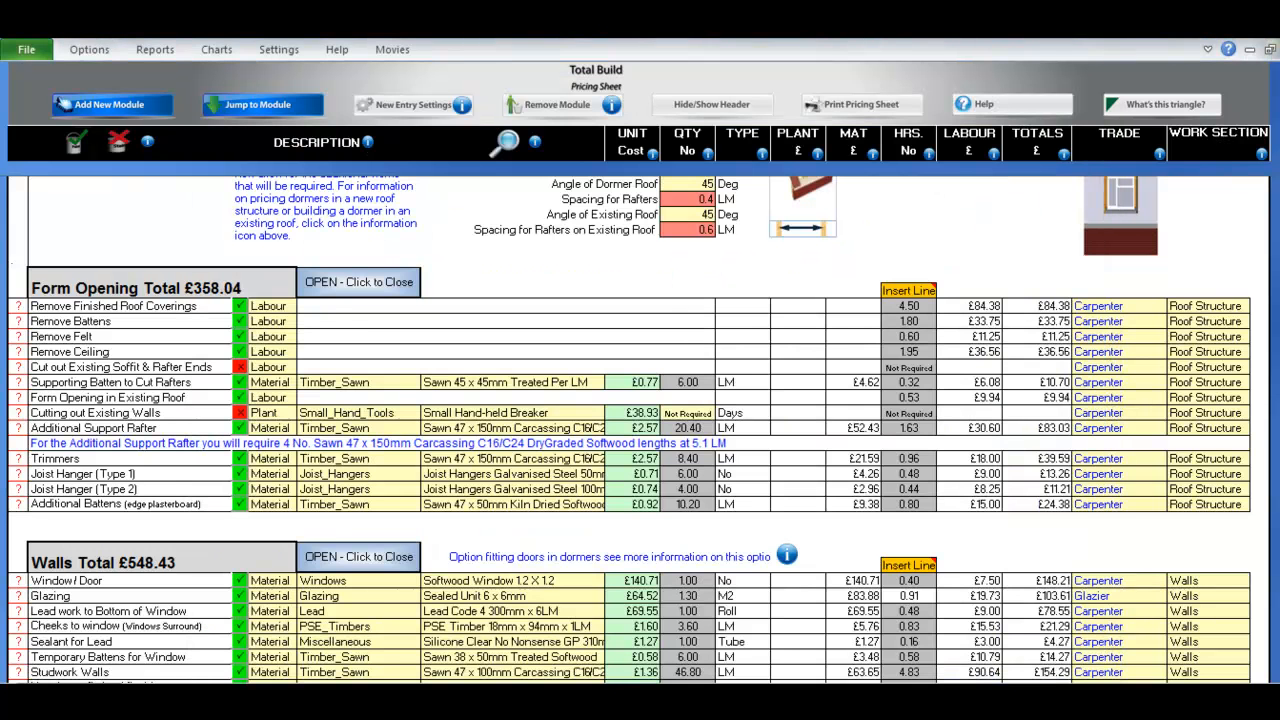
Examine the Window / Door item in the Walls section, including the number of windows and the available window materials.
scroll(640, 430, down, 1)
scroll(640, 430, down, 5)
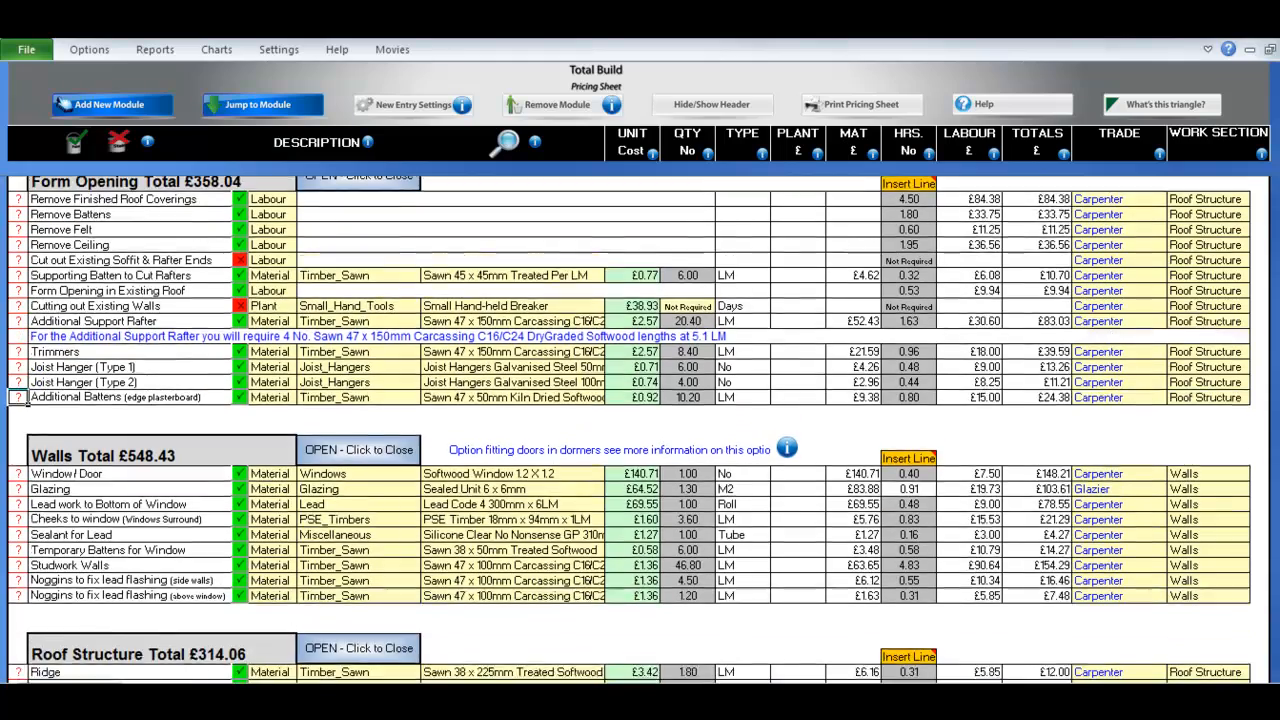
scroll(28, 352, down, 2)
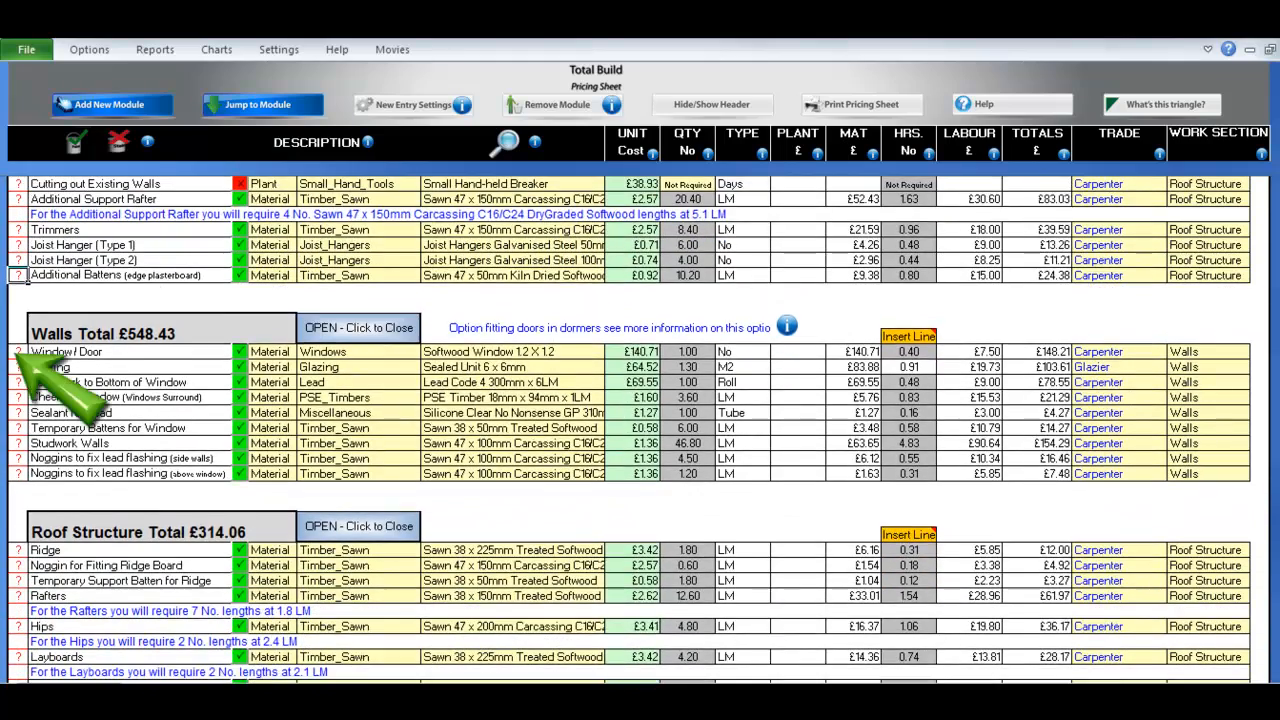
click(18, 352)
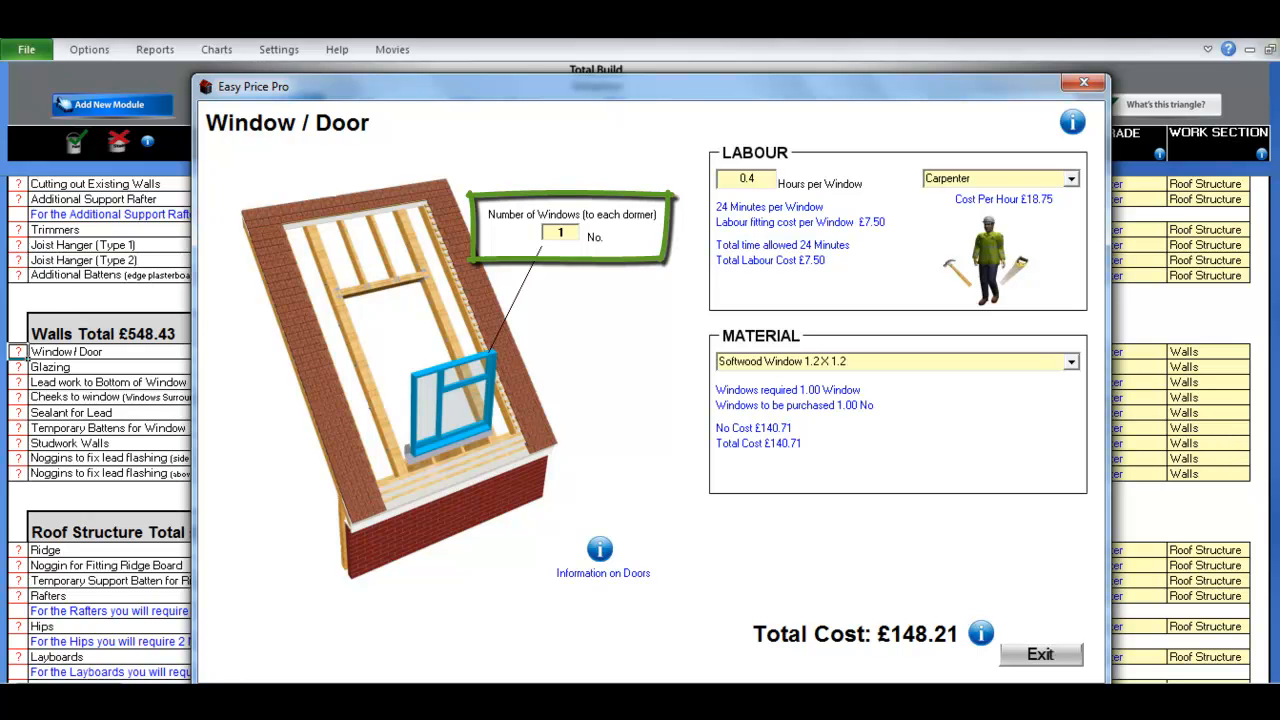
click(1071, 362)
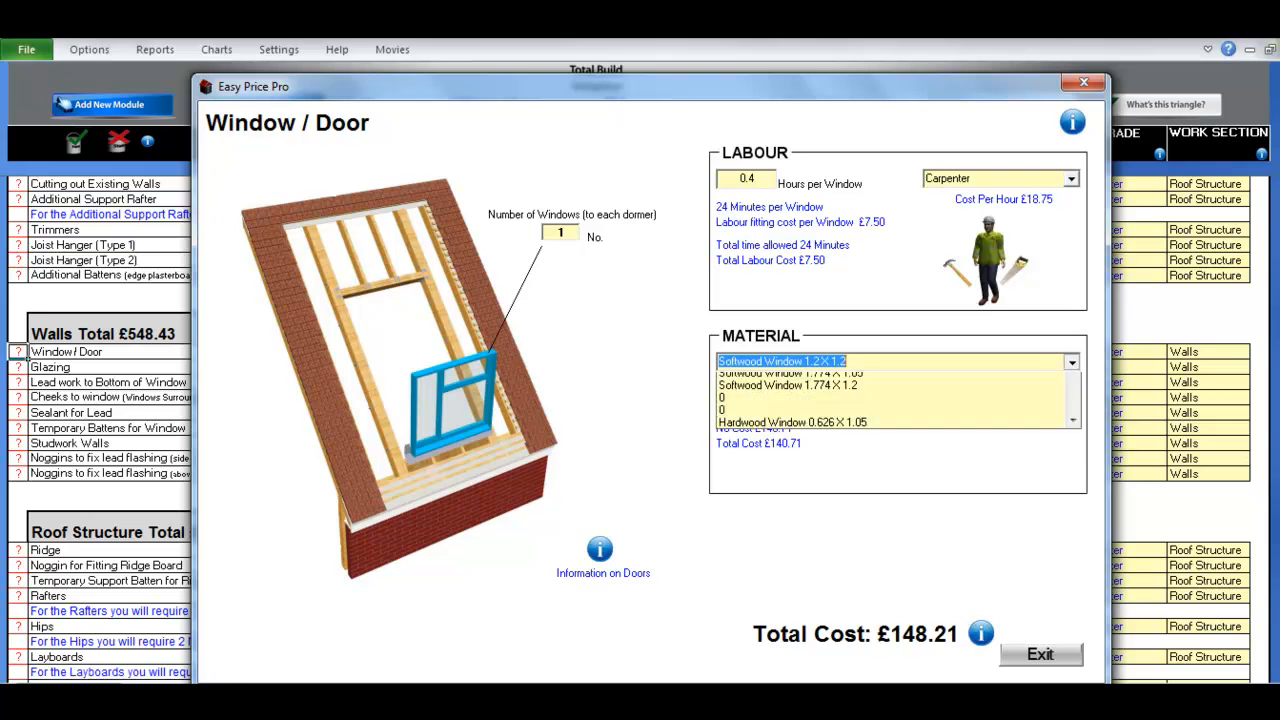
click(1071, 362)
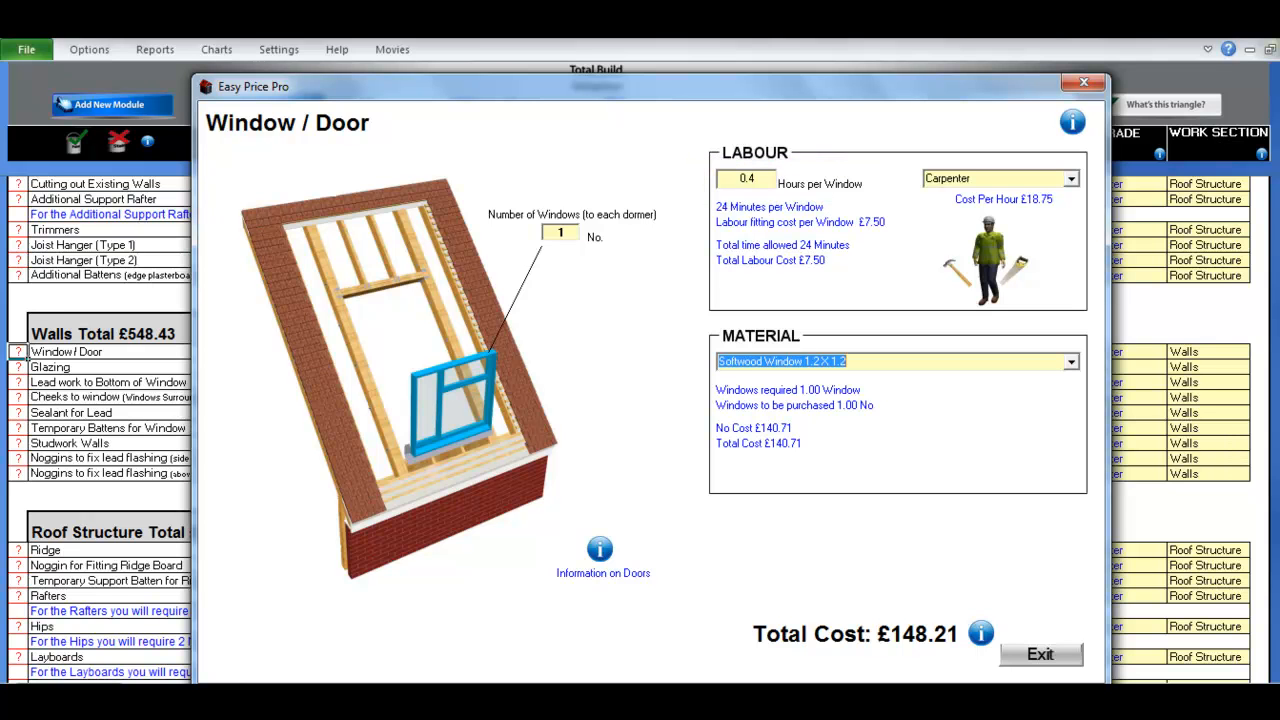
click(1040, 654)
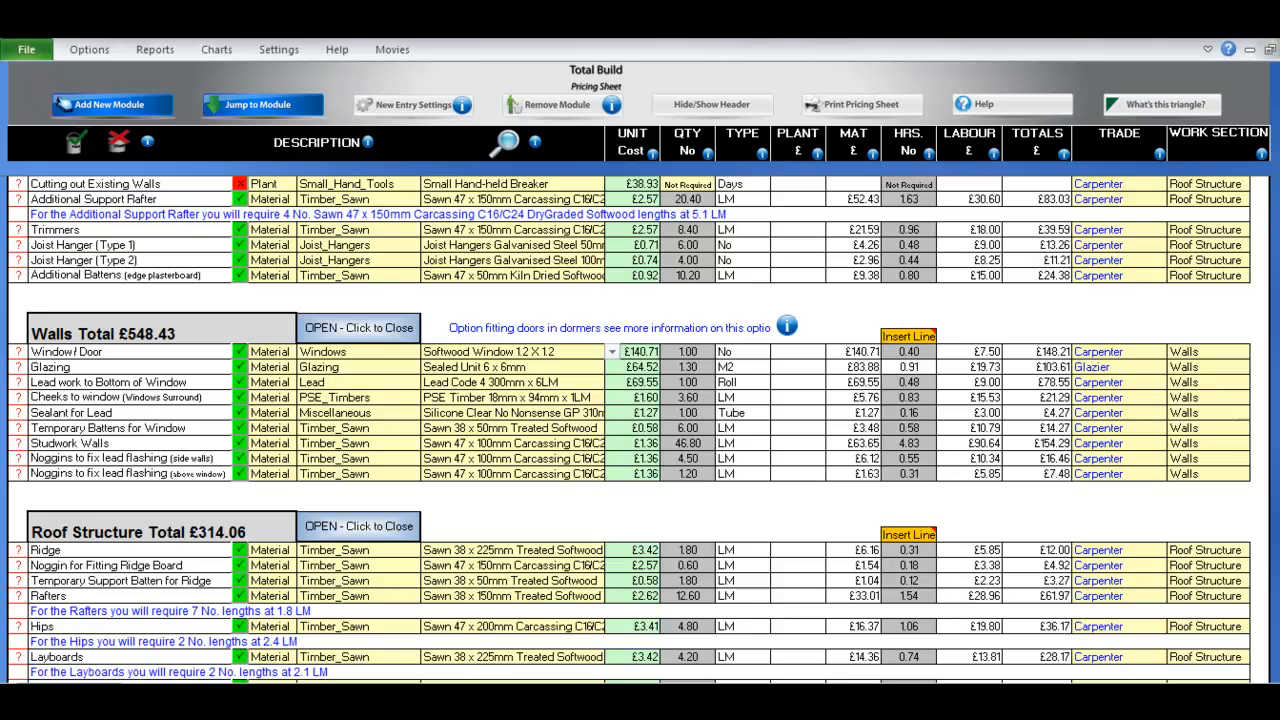
Examine the details for the Glazing, Lead work to Bottom of Window and Cheeks to window items.
click(17, 367)
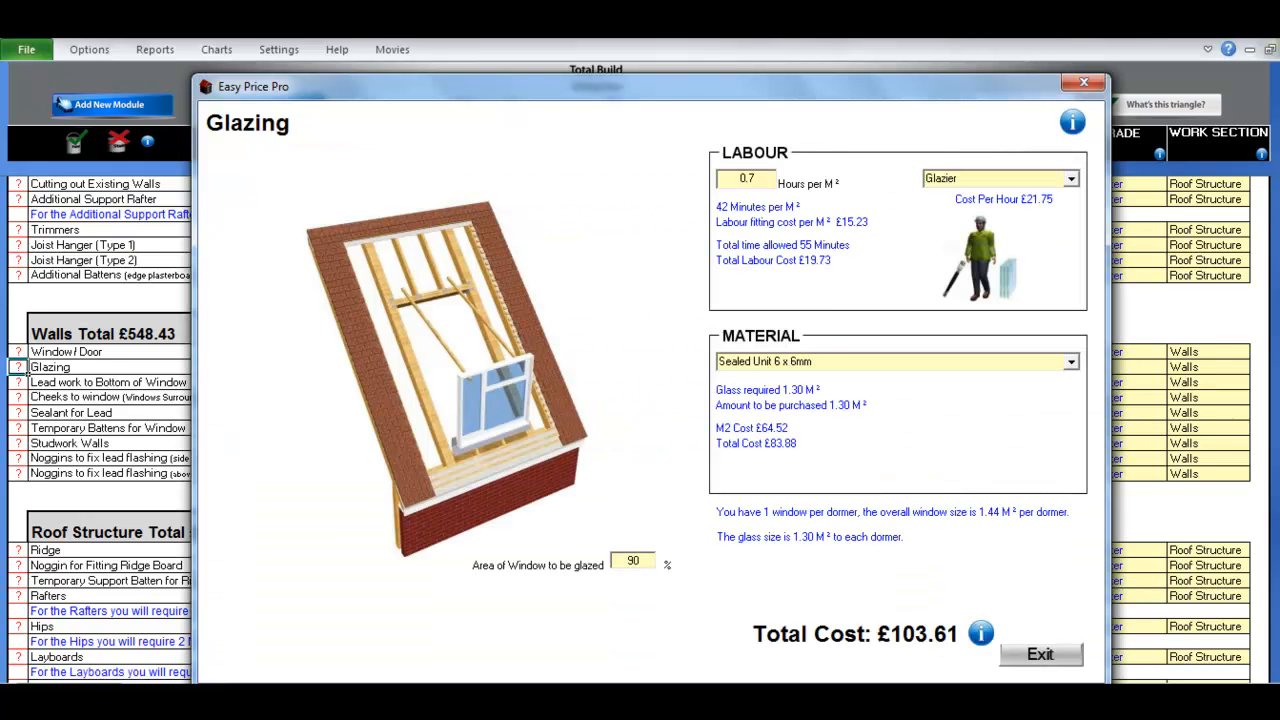
click(1040, 654)
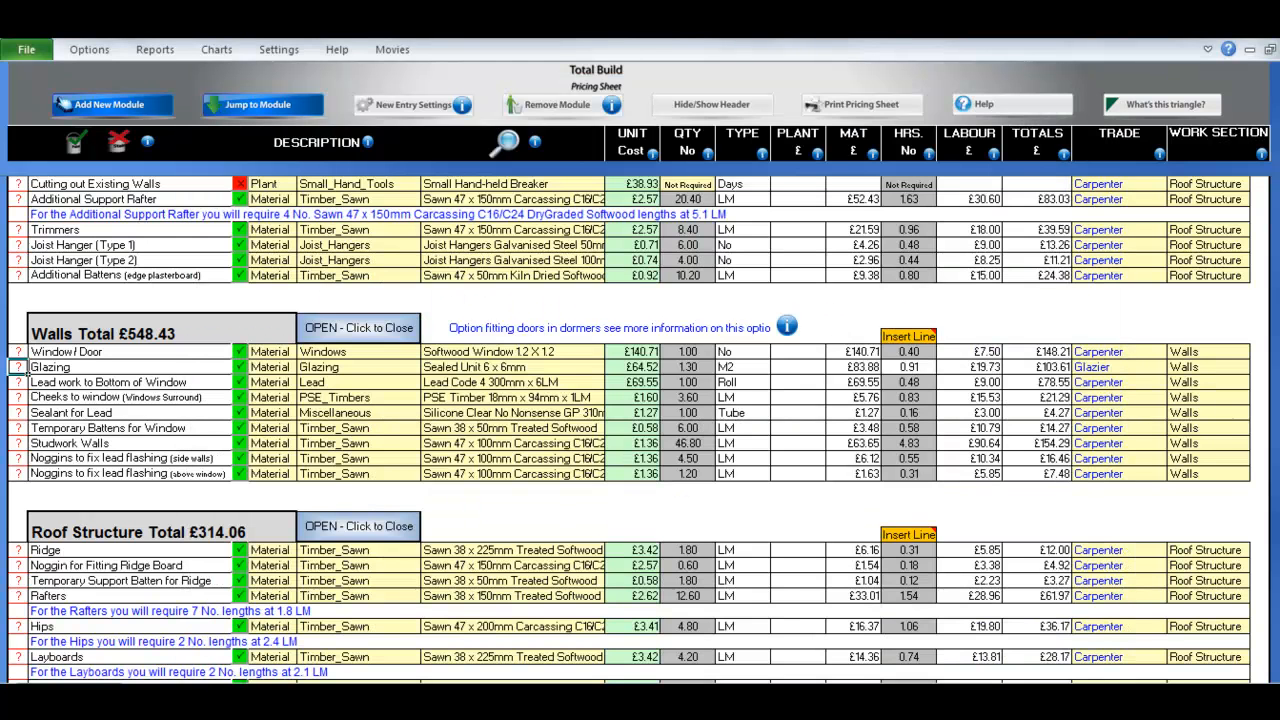
click(17, 382)
click(1040, 654)
click(17, 397)
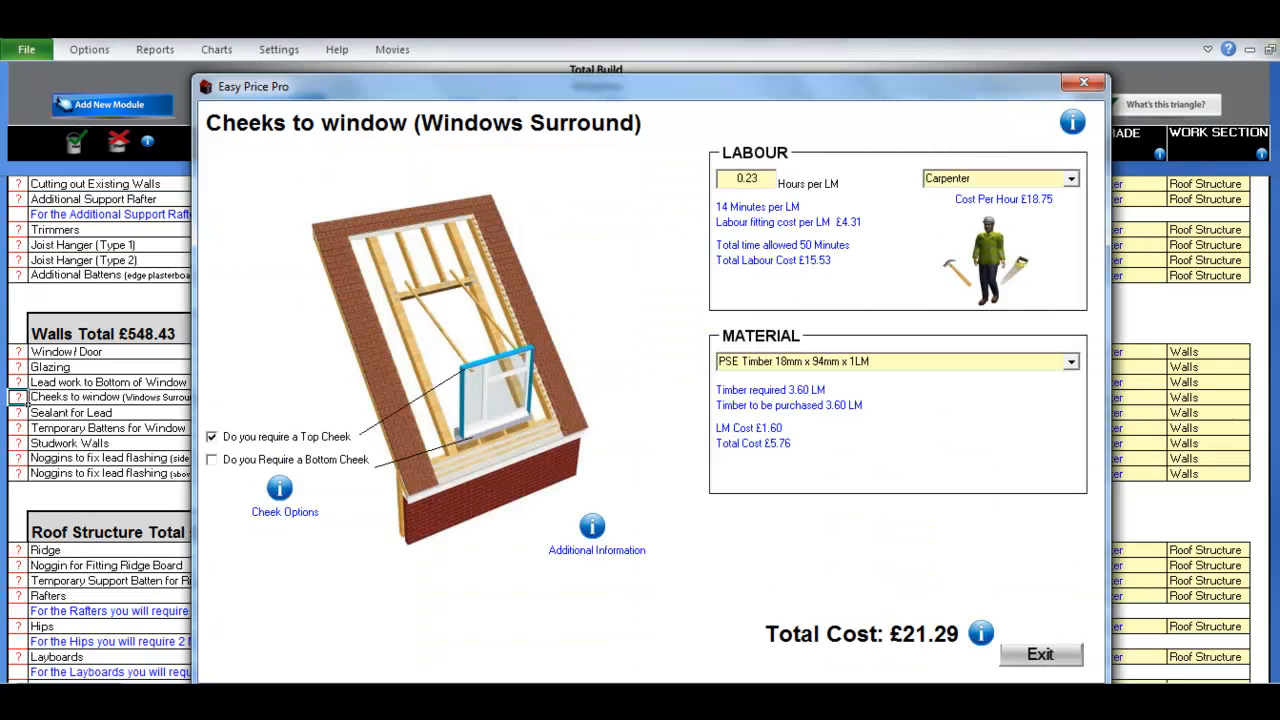
click(1040, 654)
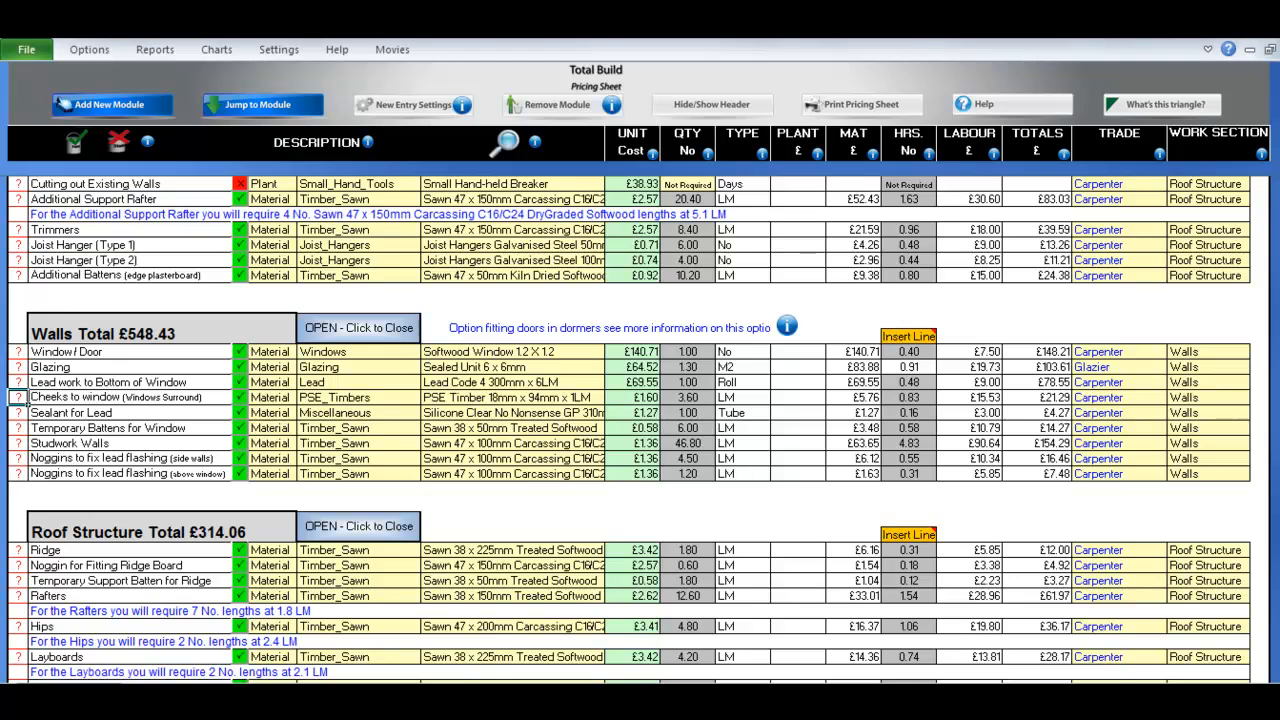
Examine the labour and material details for the Sealant for Lead and Temporary Battens for Window items.
click(17, 412)
click(1040, 654)
click(17, 428)
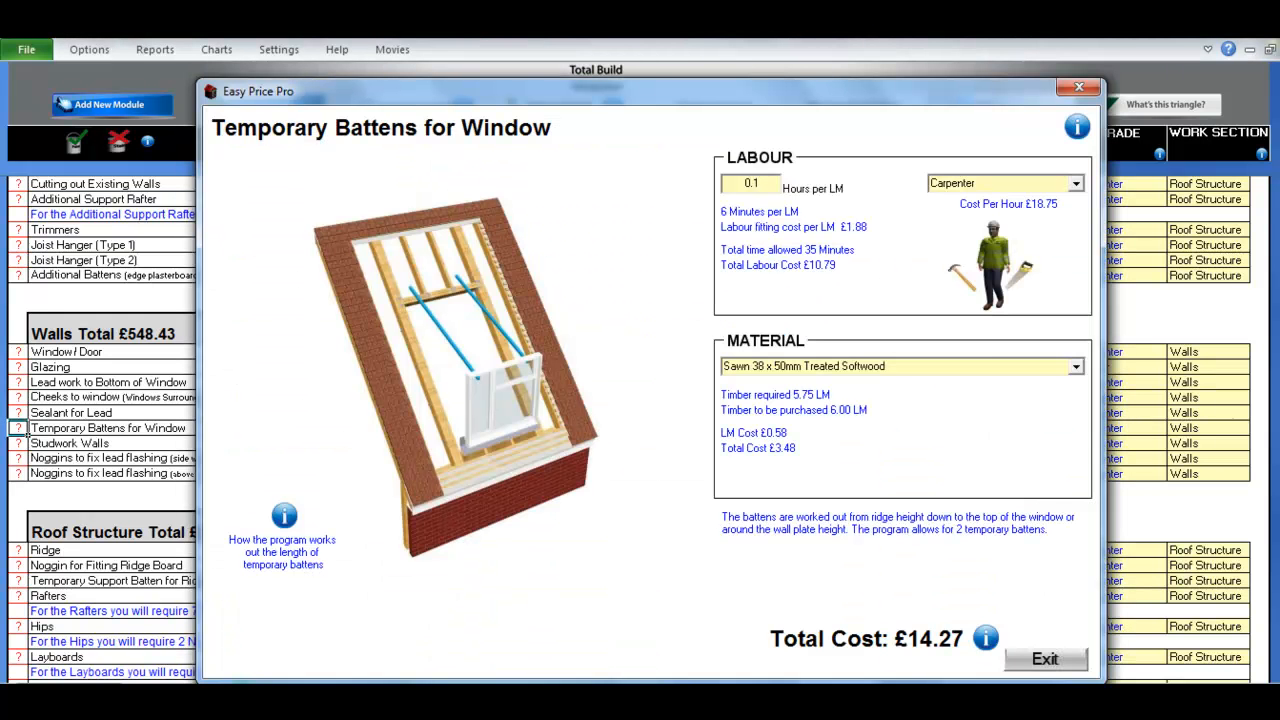
click(1043, 657)
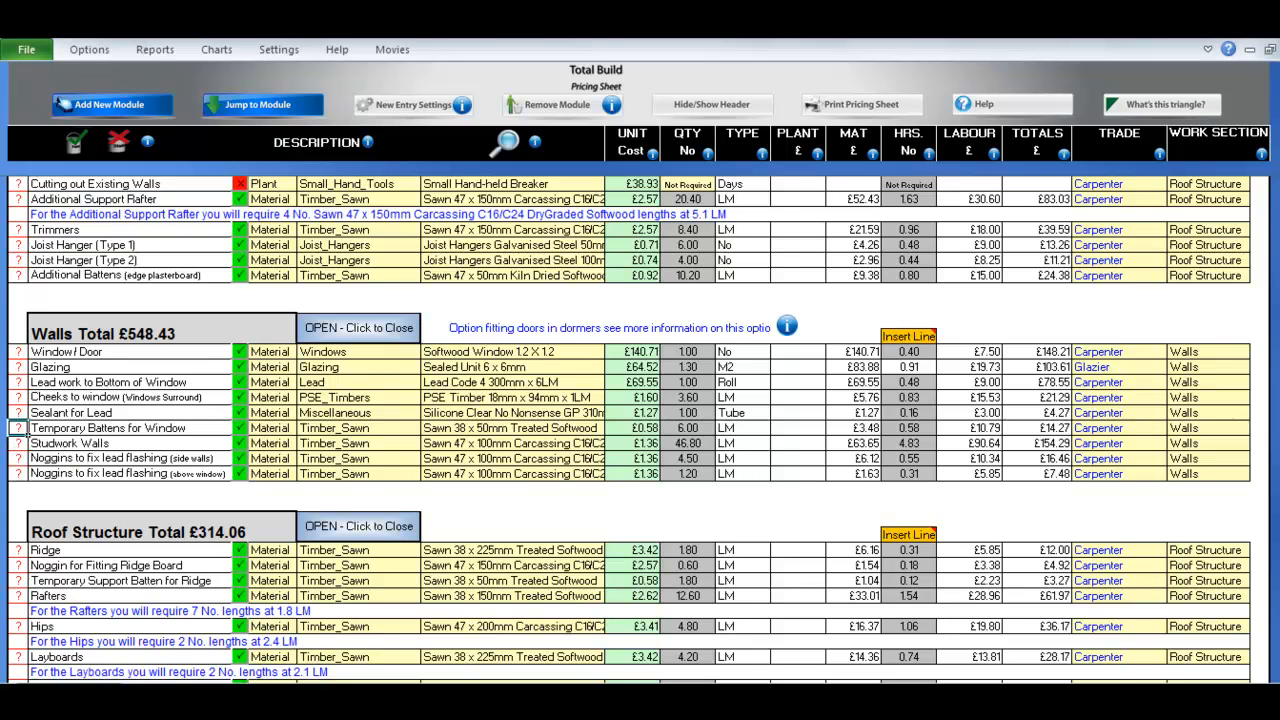
Examine the Studwork Walls item, including the calculation breakdowns for the front wall, side walls and corner studs.
click(17, 443)
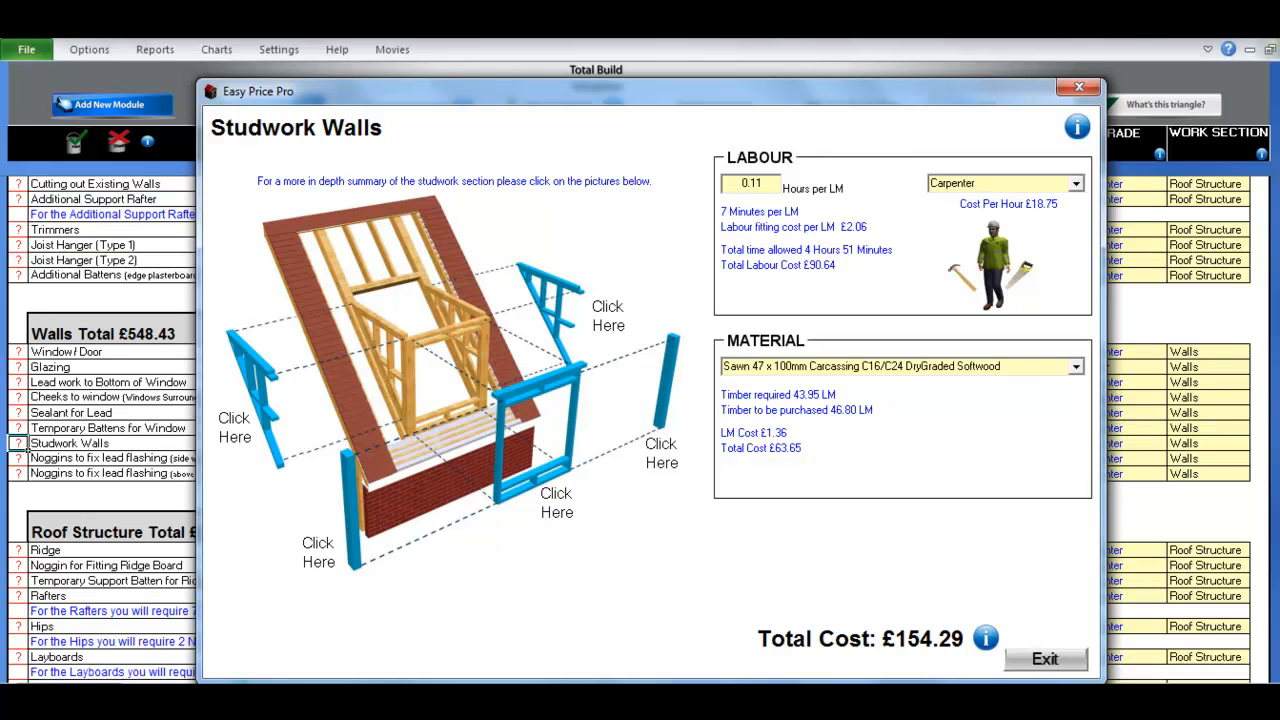
click(529, 438)
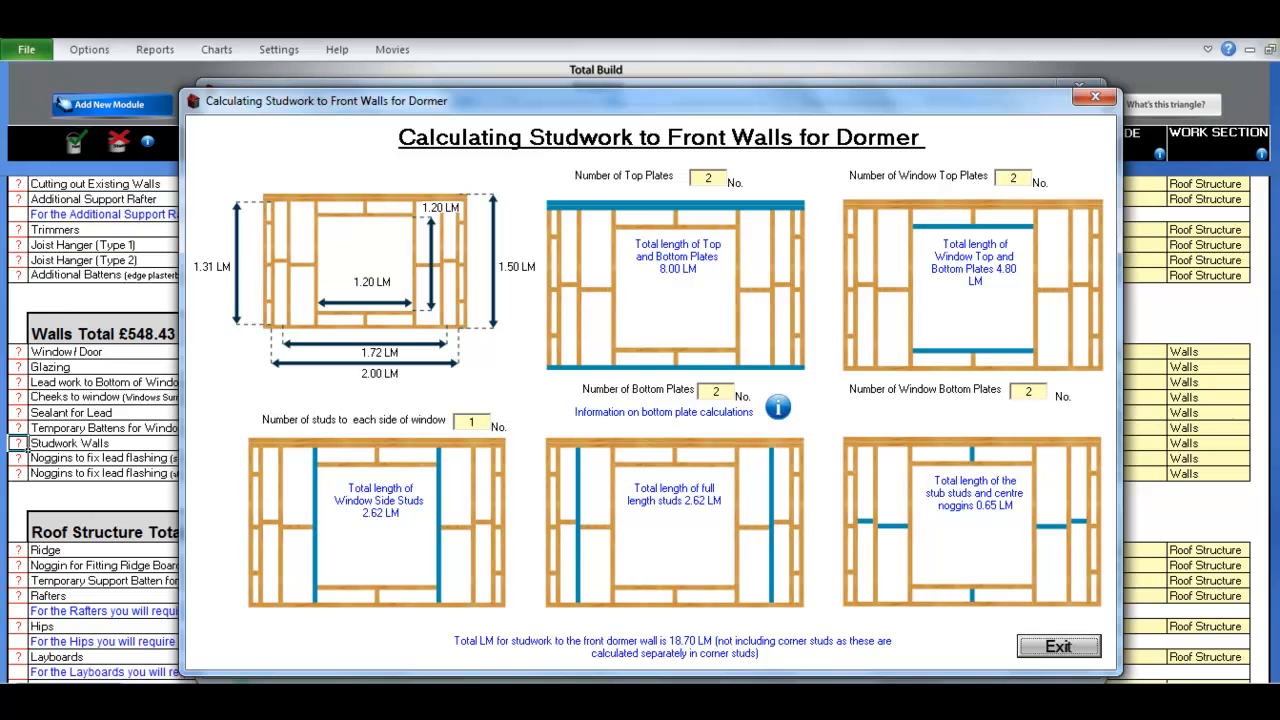
click(1059, 646)
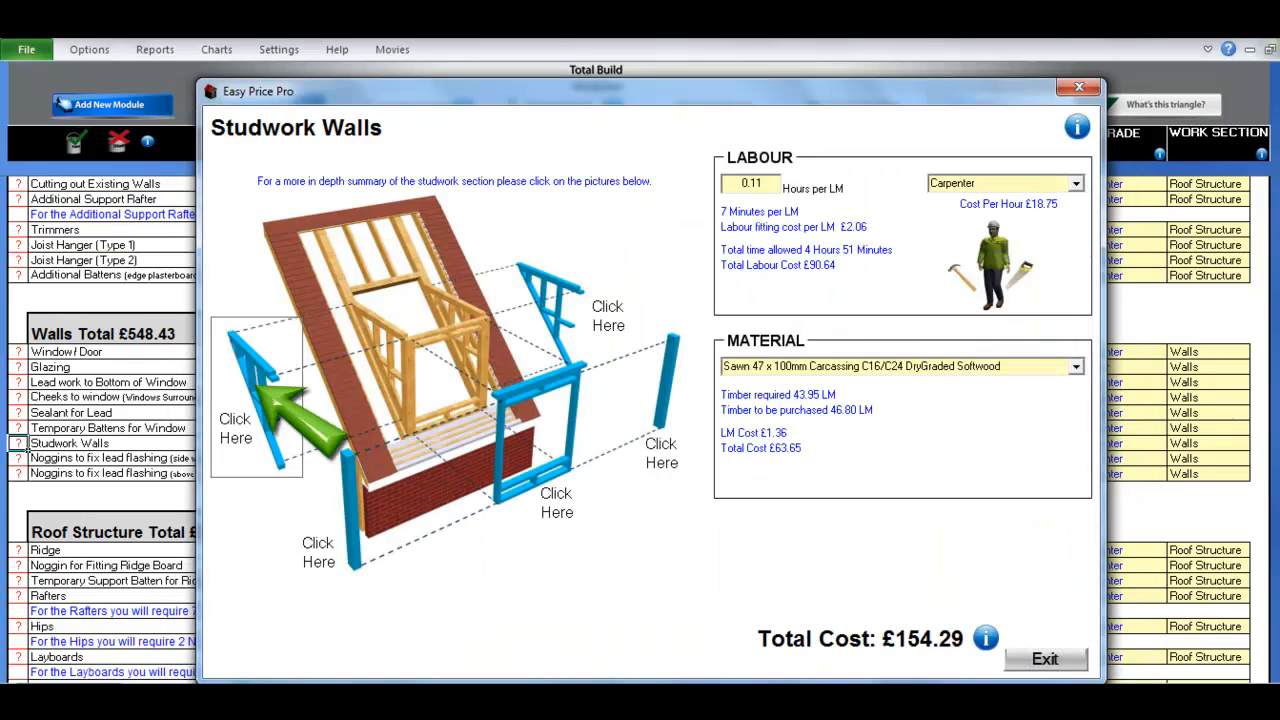
click(258, 395)
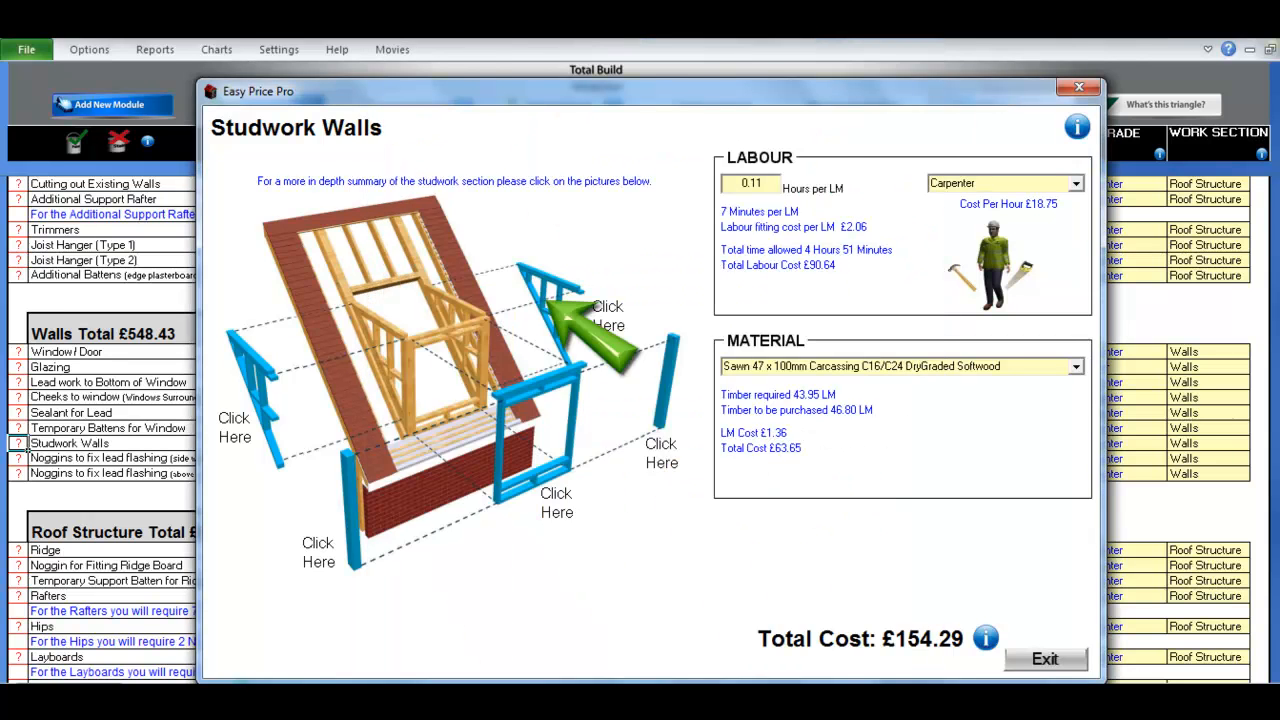
click(548, 301)
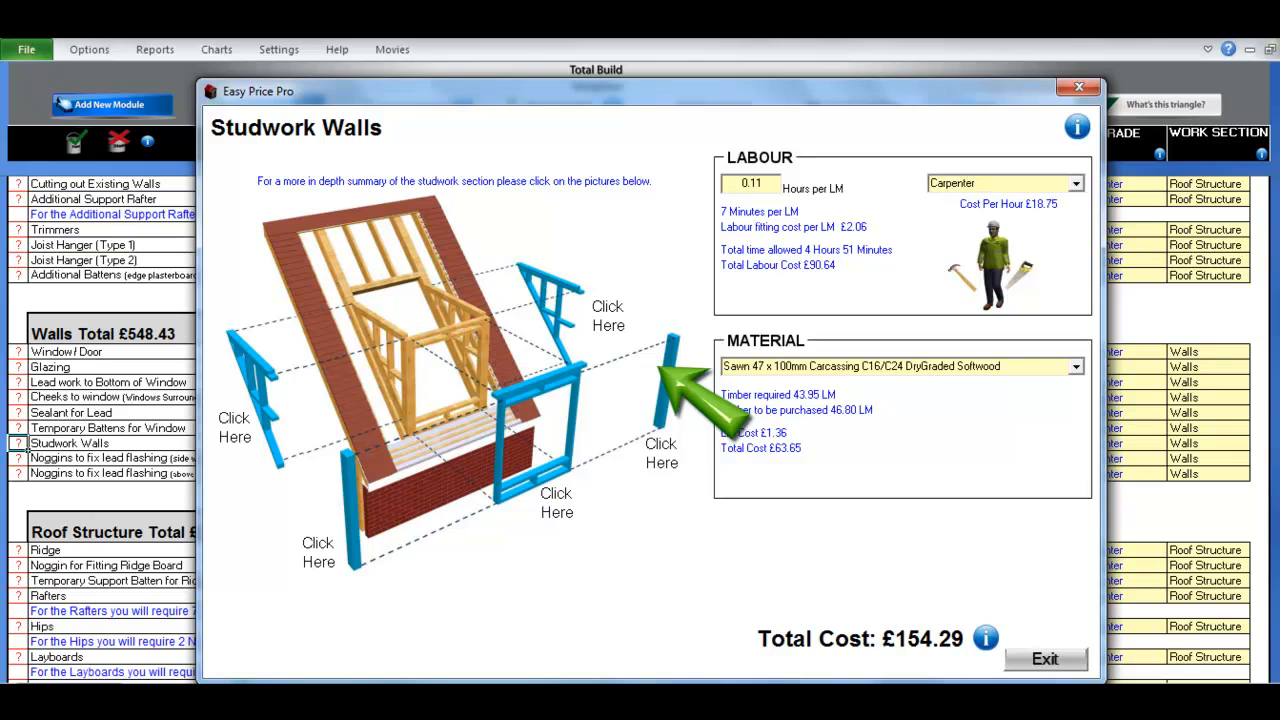
click(645, 400)
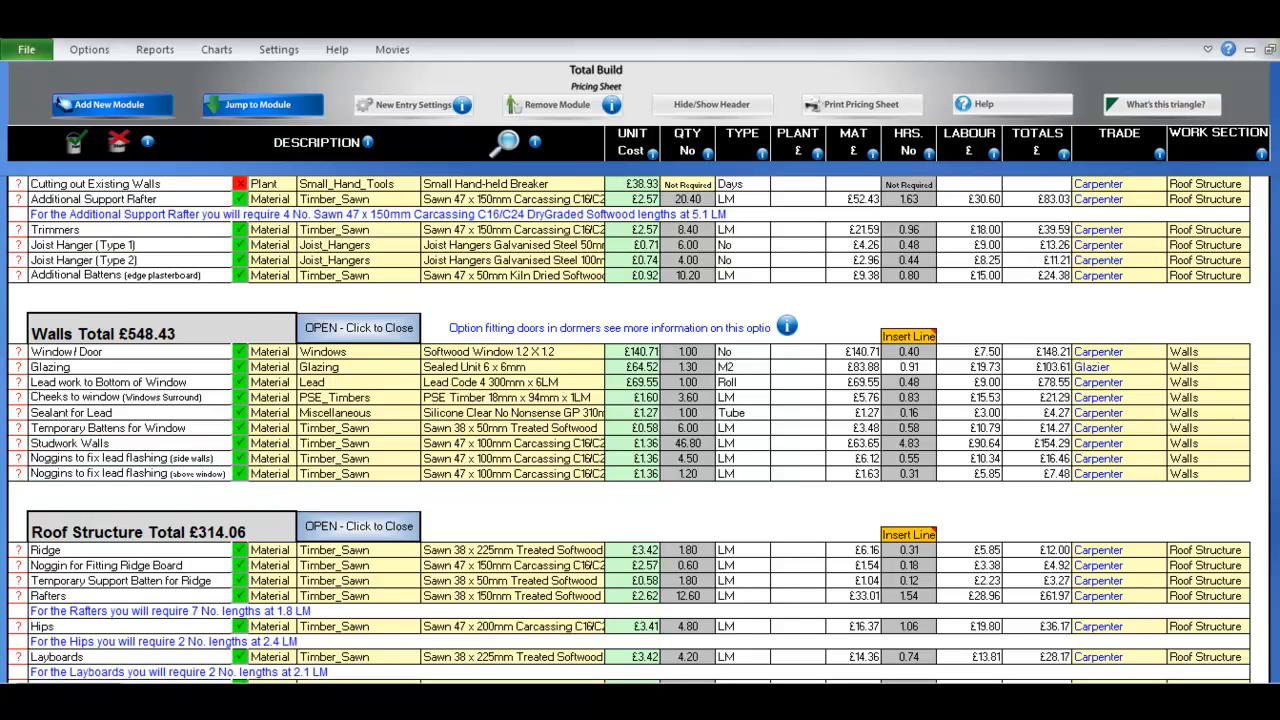
Exclude the Noggins to fix lead flashing (above window) item from the Walls pricing.
click(240, 473)
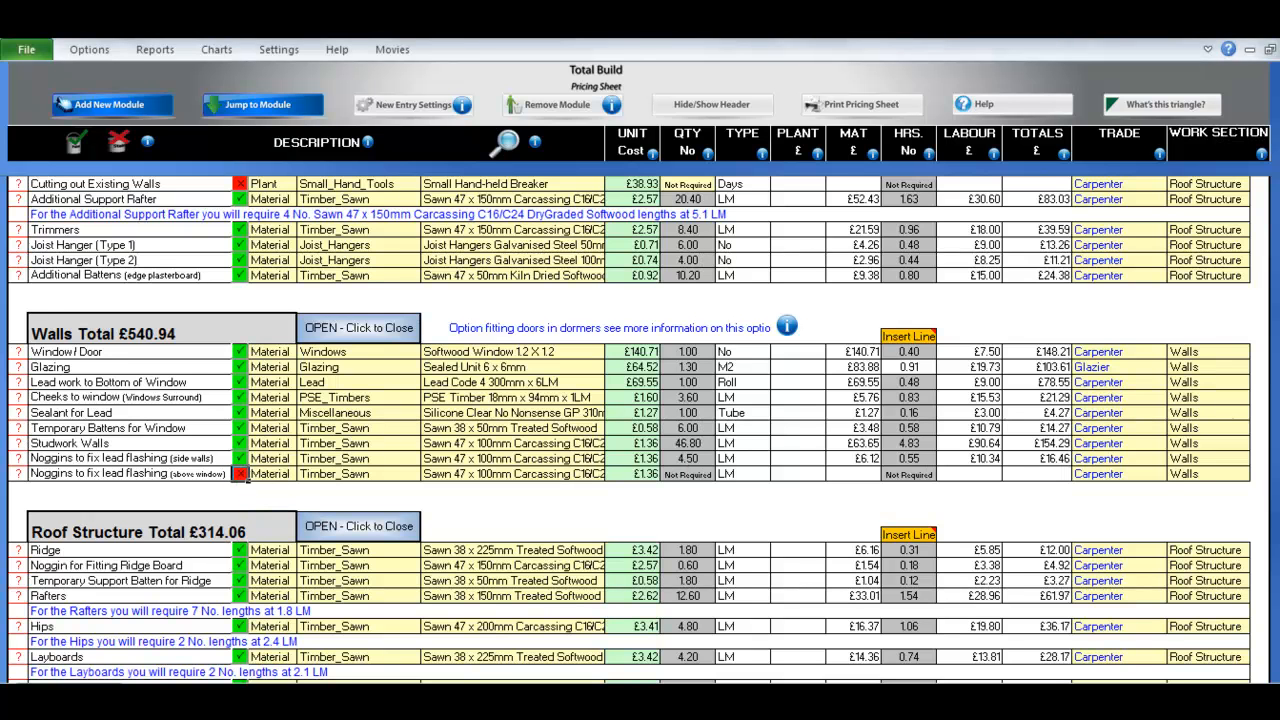
Examine the Noggin for Fitting Ridge Board and Temporary Support Batten for Ridge items in the Roof Structure section.
scroll(242, 476, down, 2)
scroll(242, 476, down, 3)
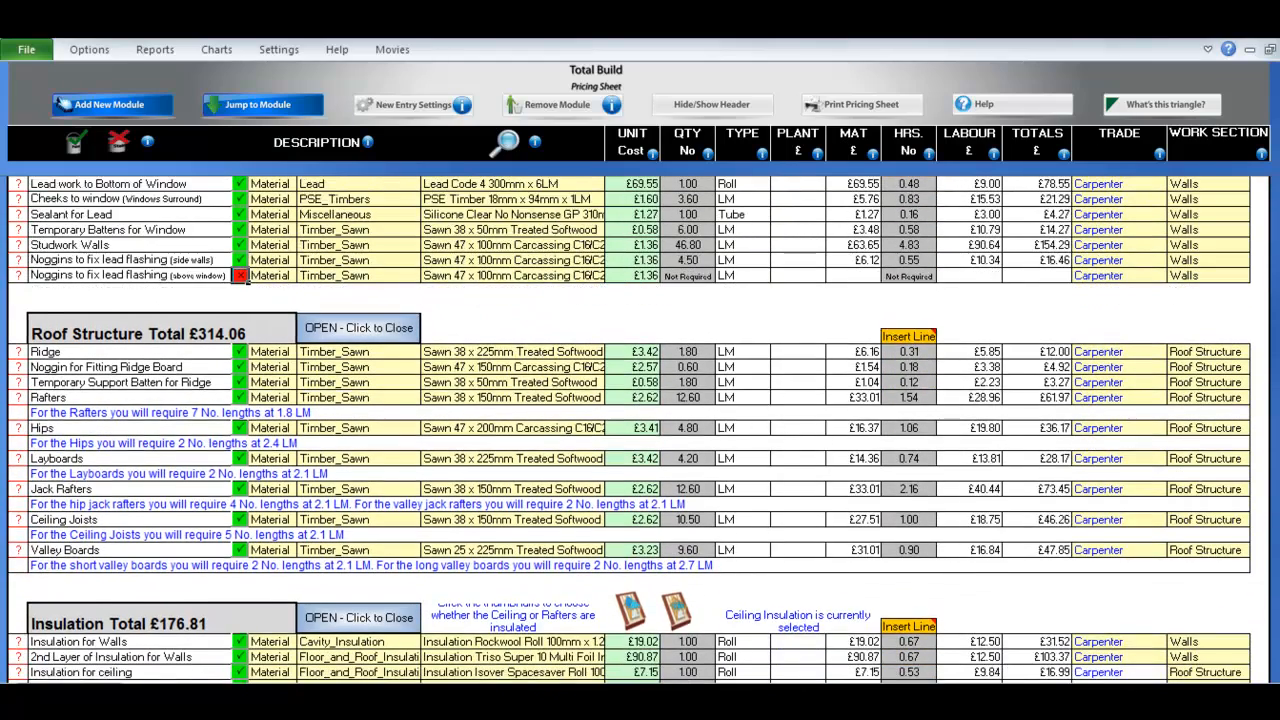
scroll(242, 476, down, 1)
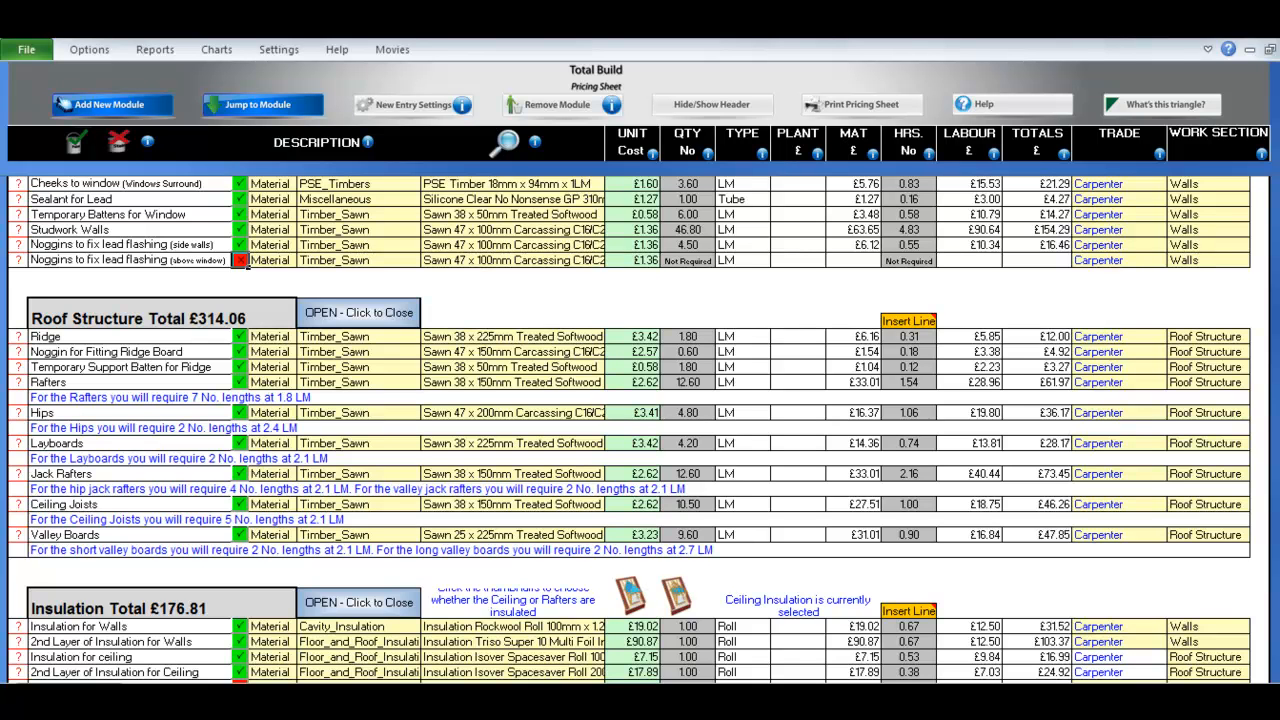
click(18, 352)
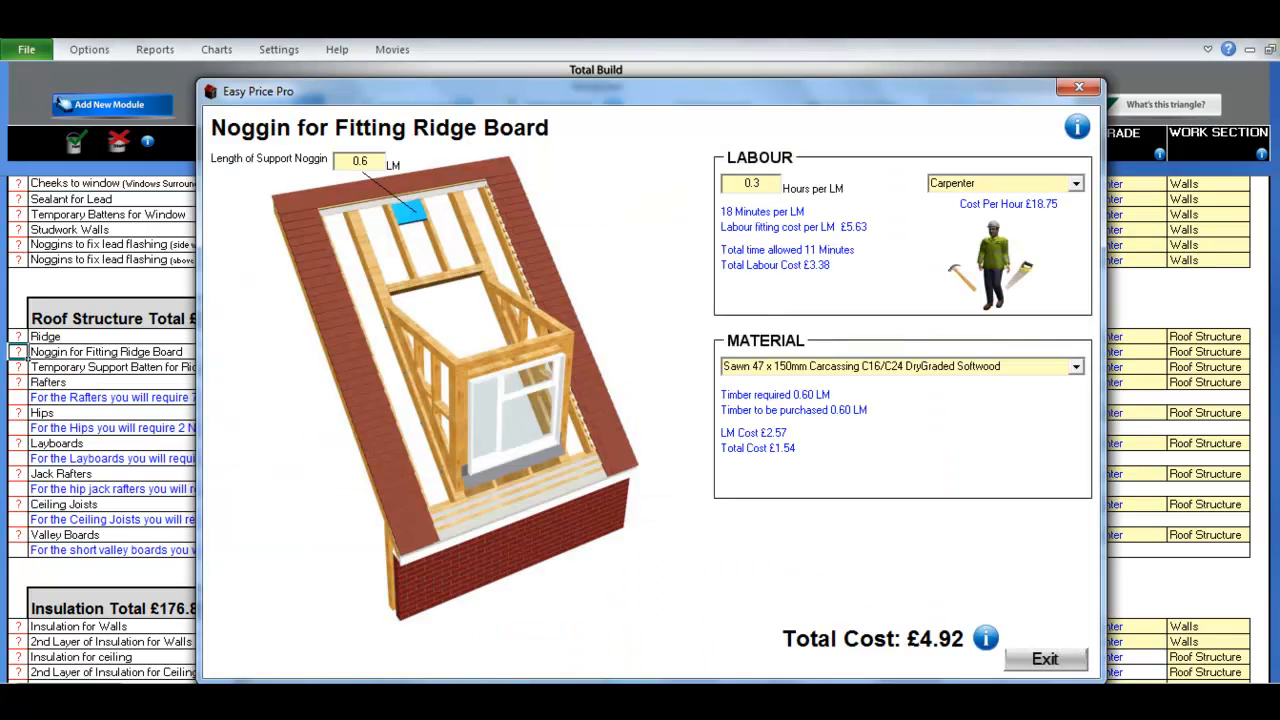
key(Escape)
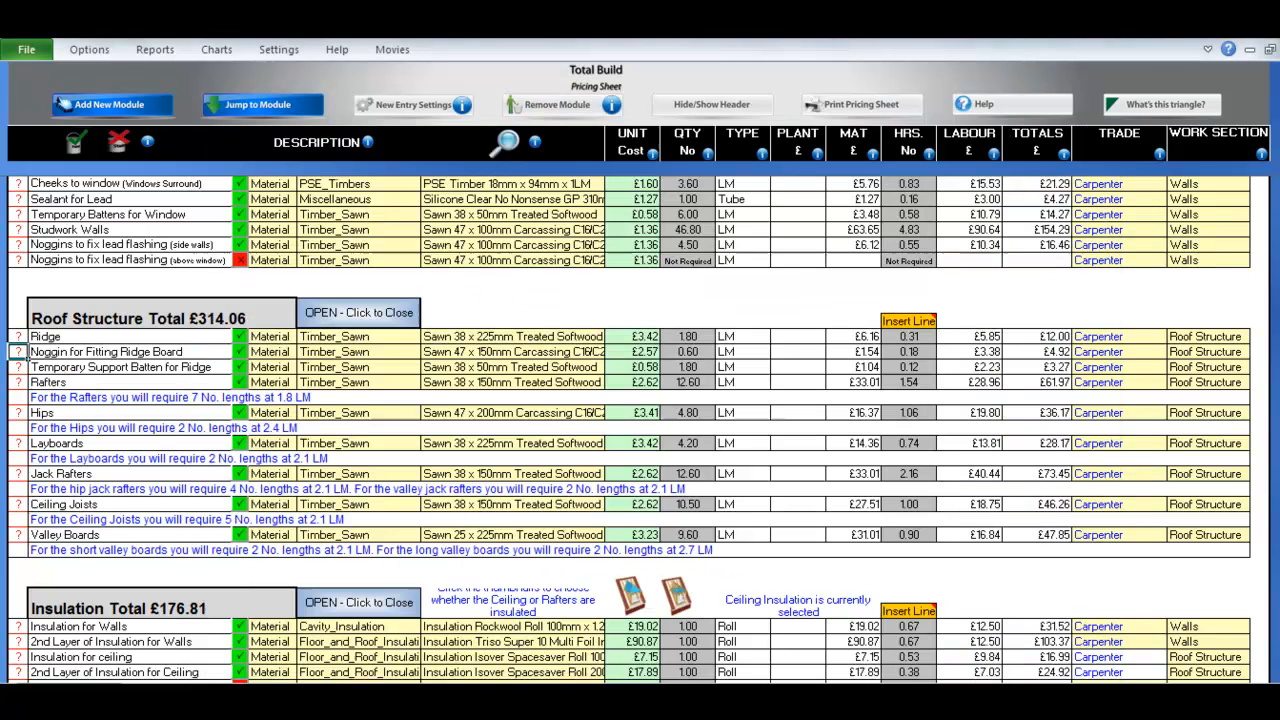
click(18, 367)
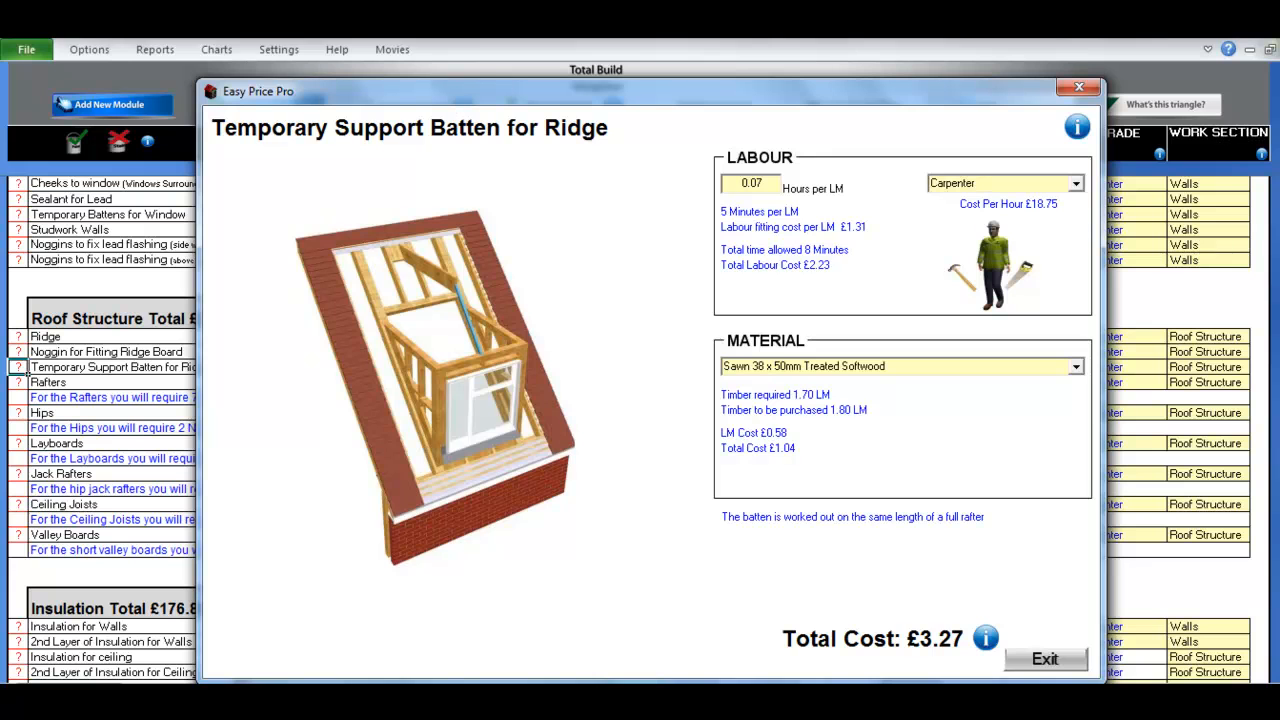
key(Escape)
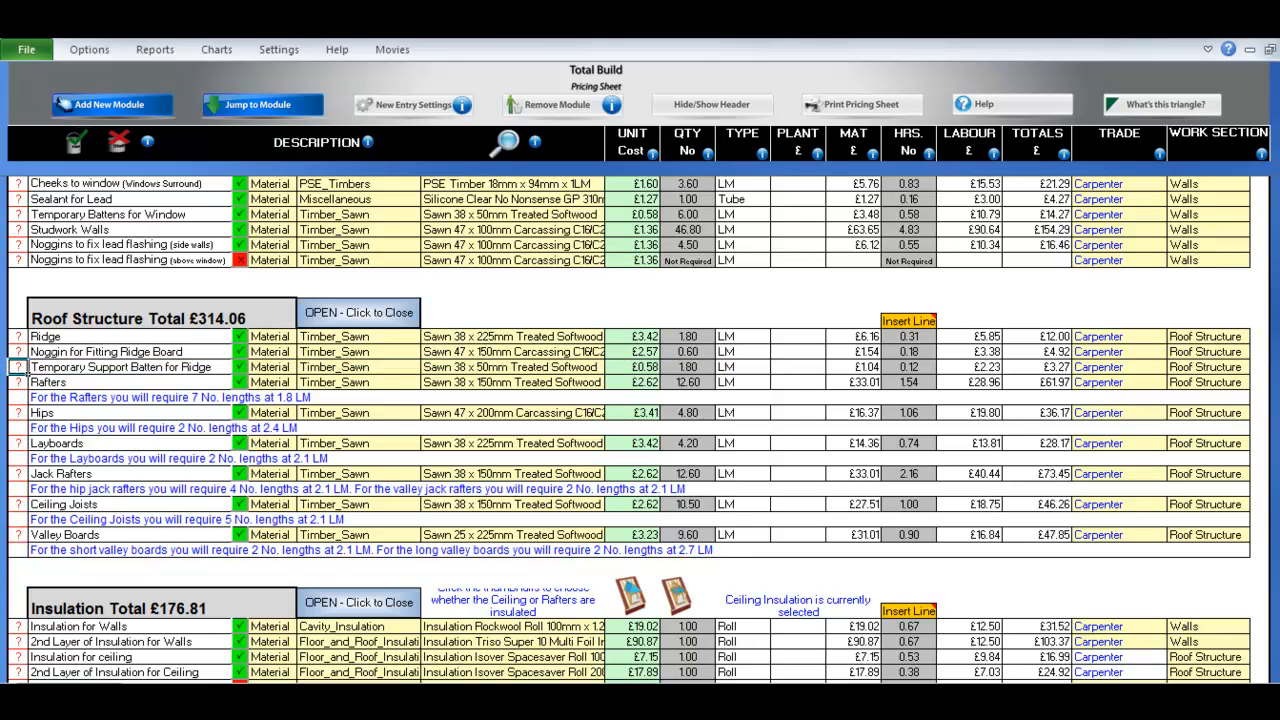
Examine the labour and material details for the Hips, Layboards, Jack Rafters and Ceiling Joists items.
click(18, 413)
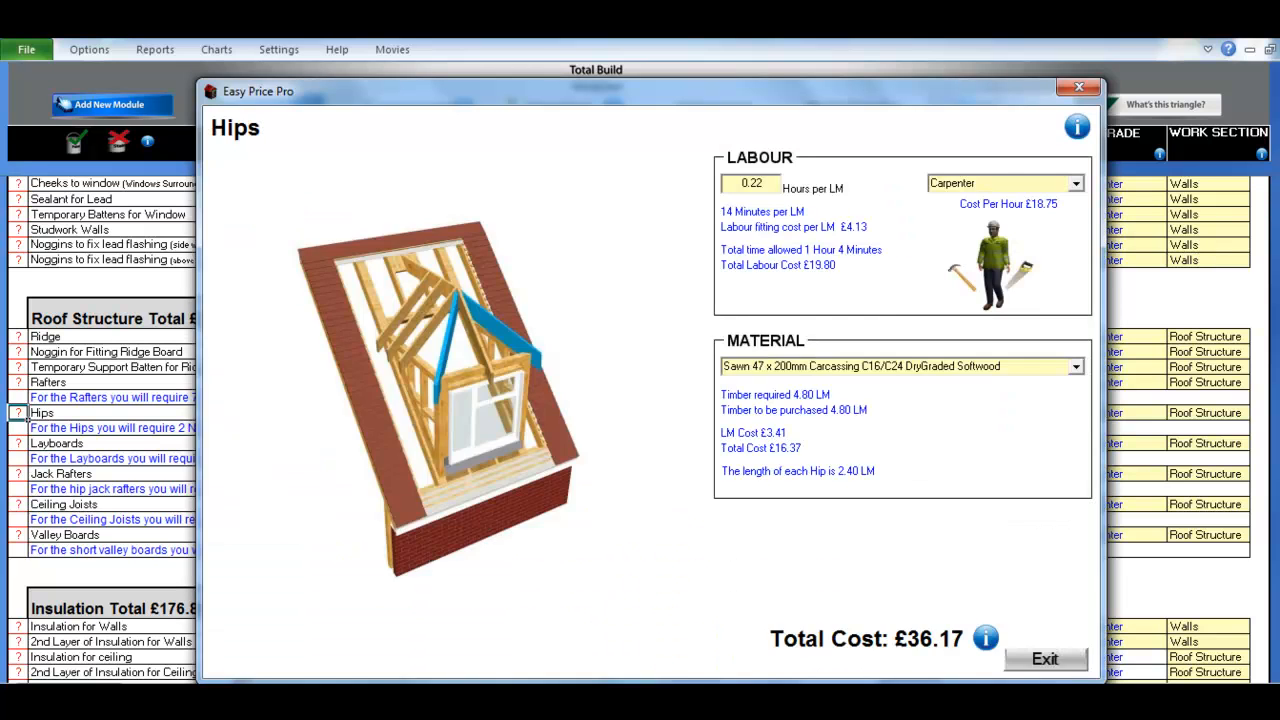
click(1045, 659)
click(18, 443)
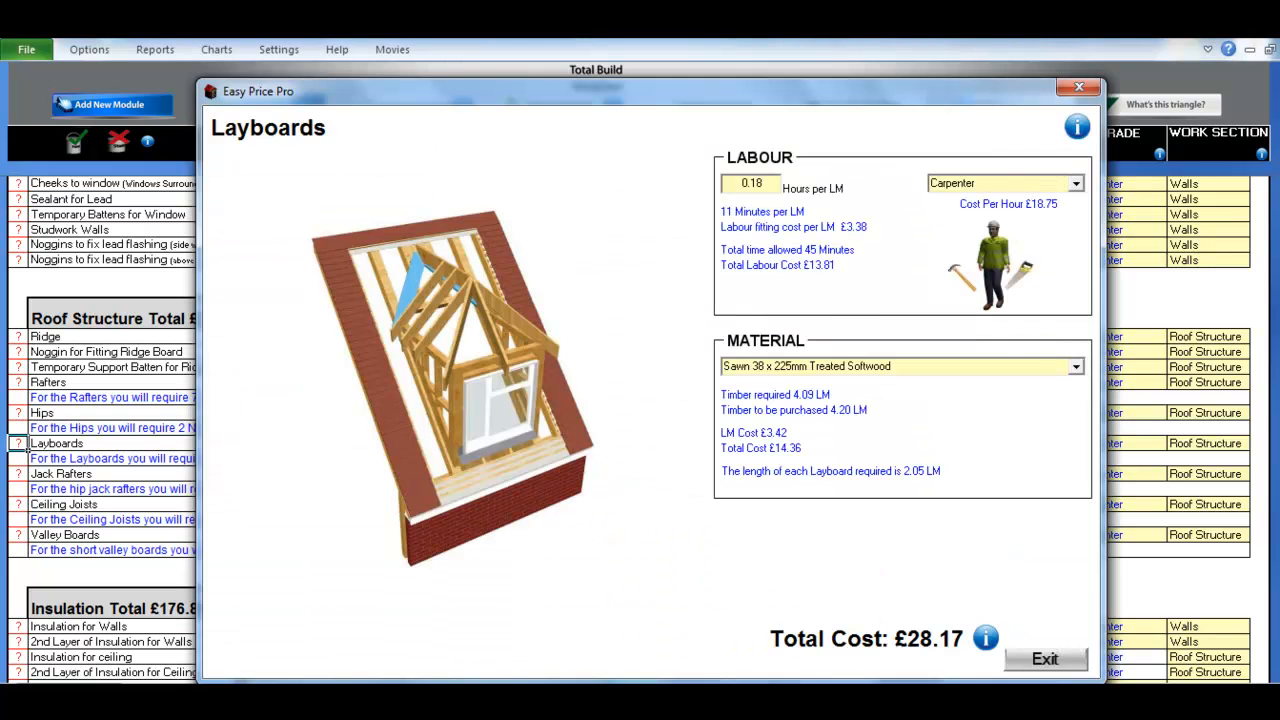
click(1045, 659)
click(18, 474)
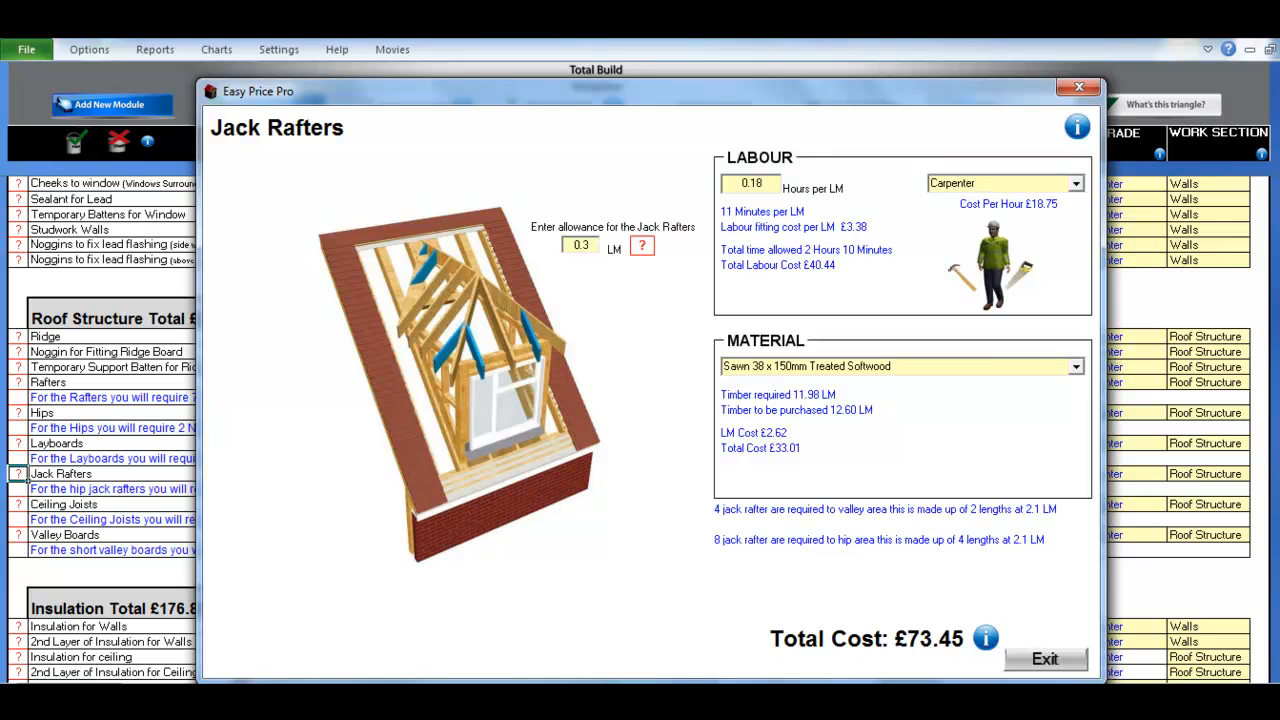
click(18, 504)
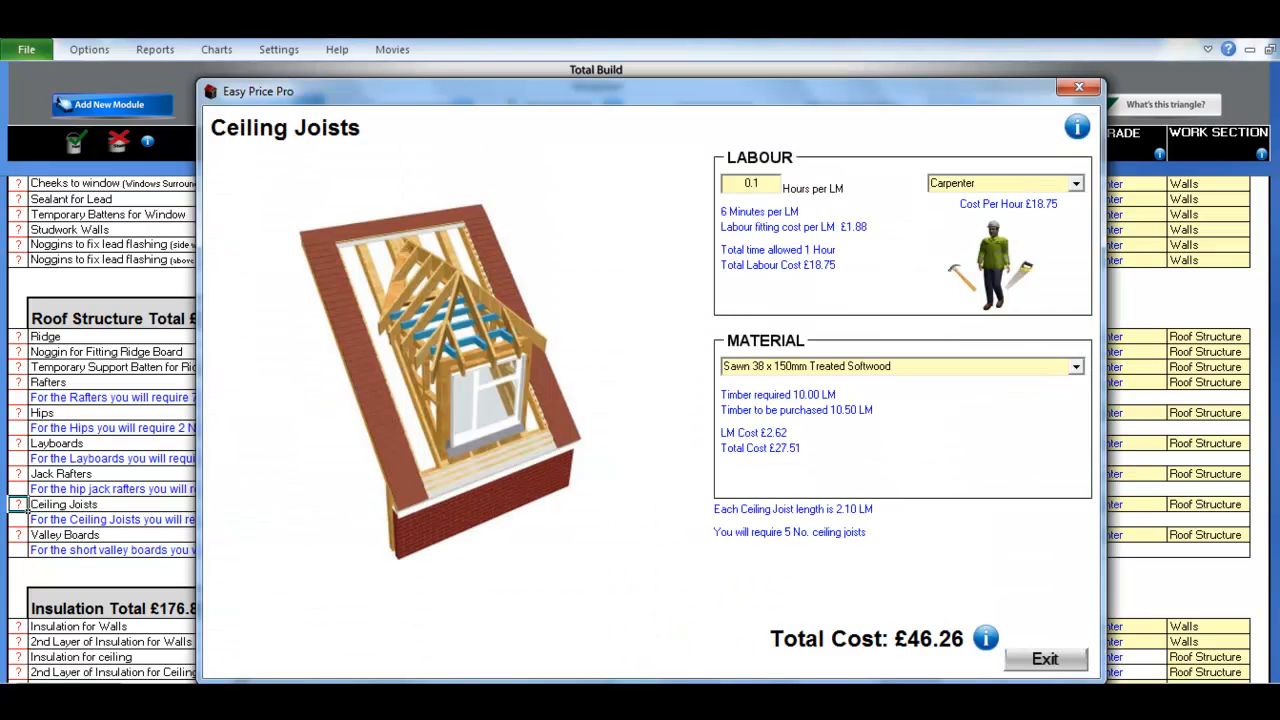
Examine the labour, material and board length details of the Valley Boards item in the Roof Structure section.
click(1045, 659)
click(18, 535)
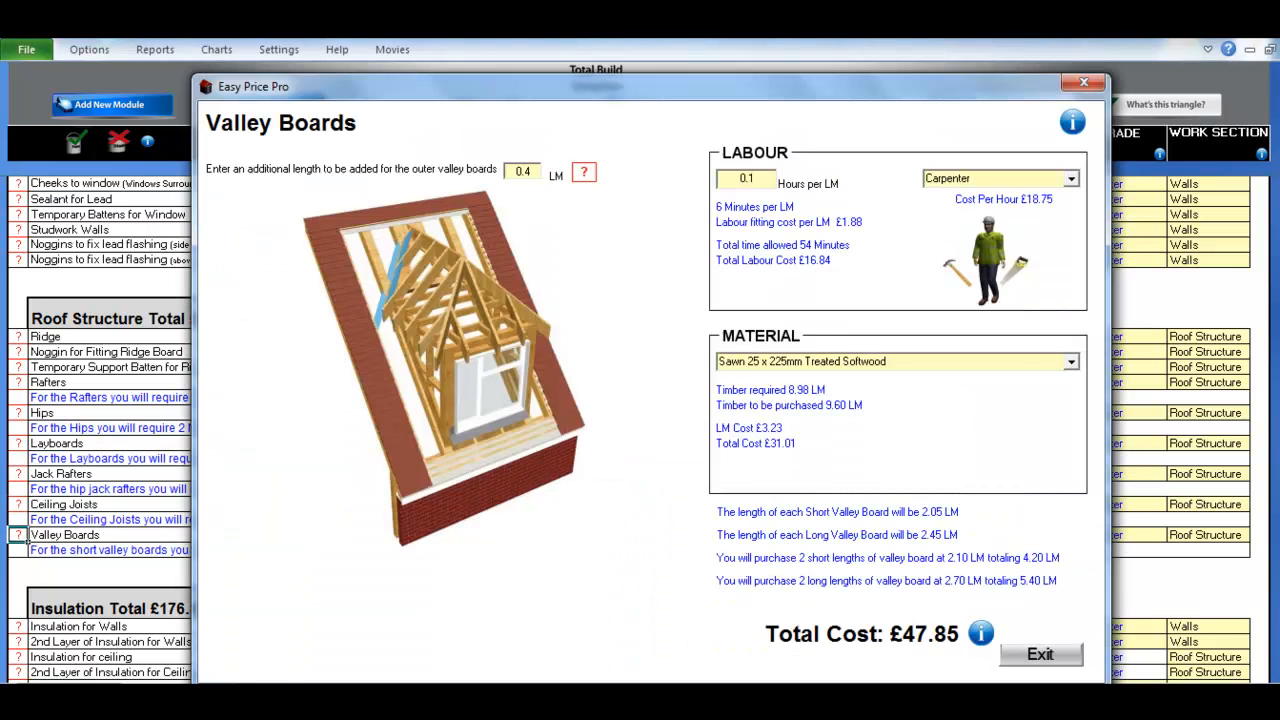
click(1043, 656)
scroll(1043, 656, down, 1)
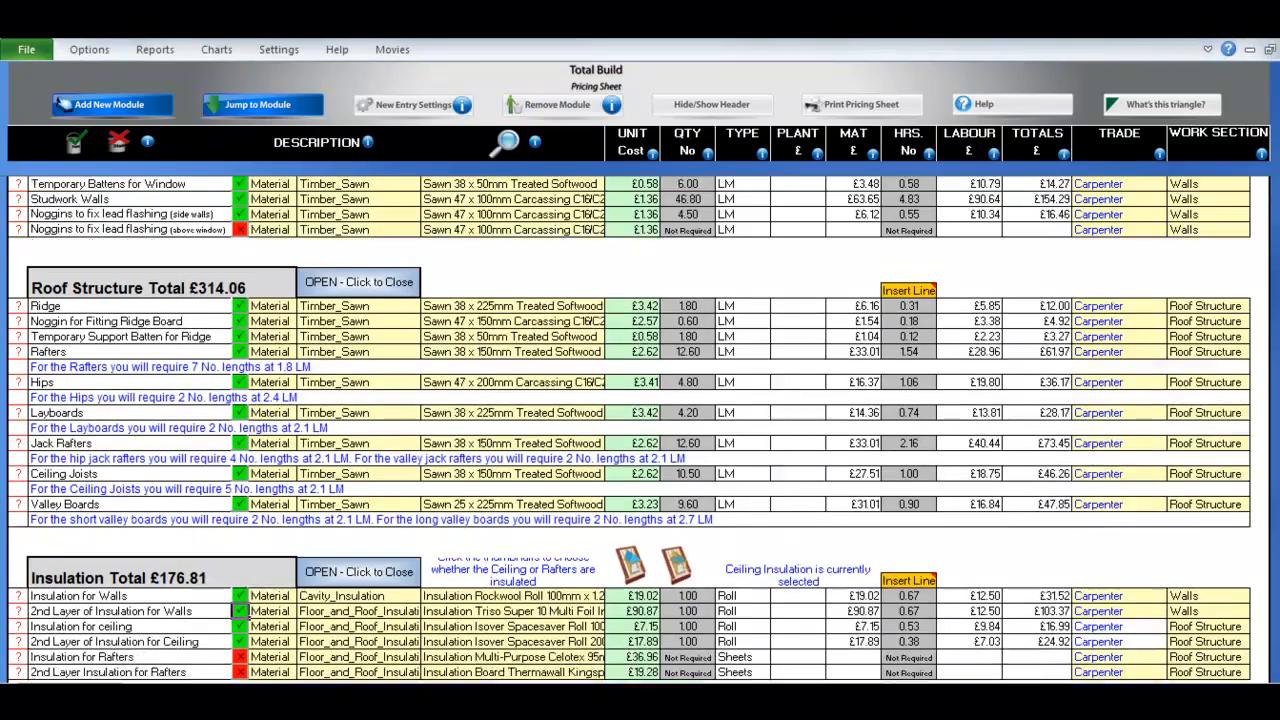
Look through the material choices available for the Insulation for Walls item in the Insulation section.
scroll(630, 430, down, 5)
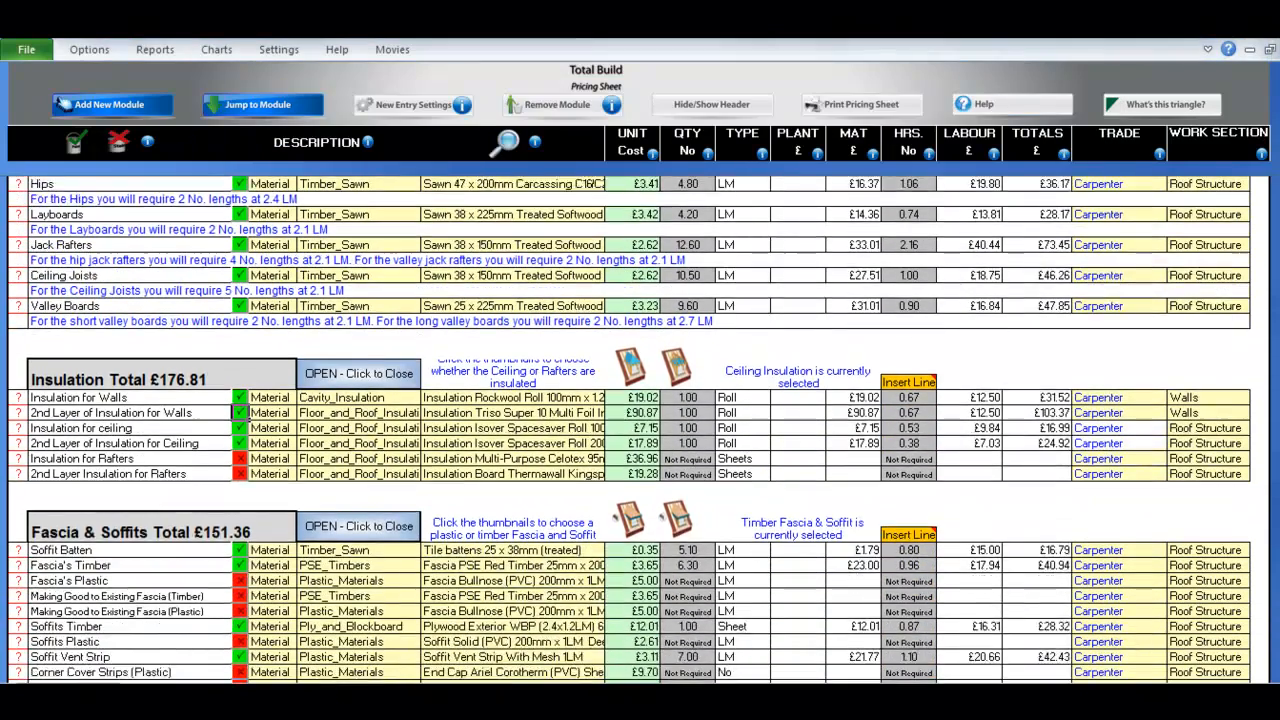
scroll(630, 430, down, 1)
click(513, 352)
click(612, 351)
click(612, 351)
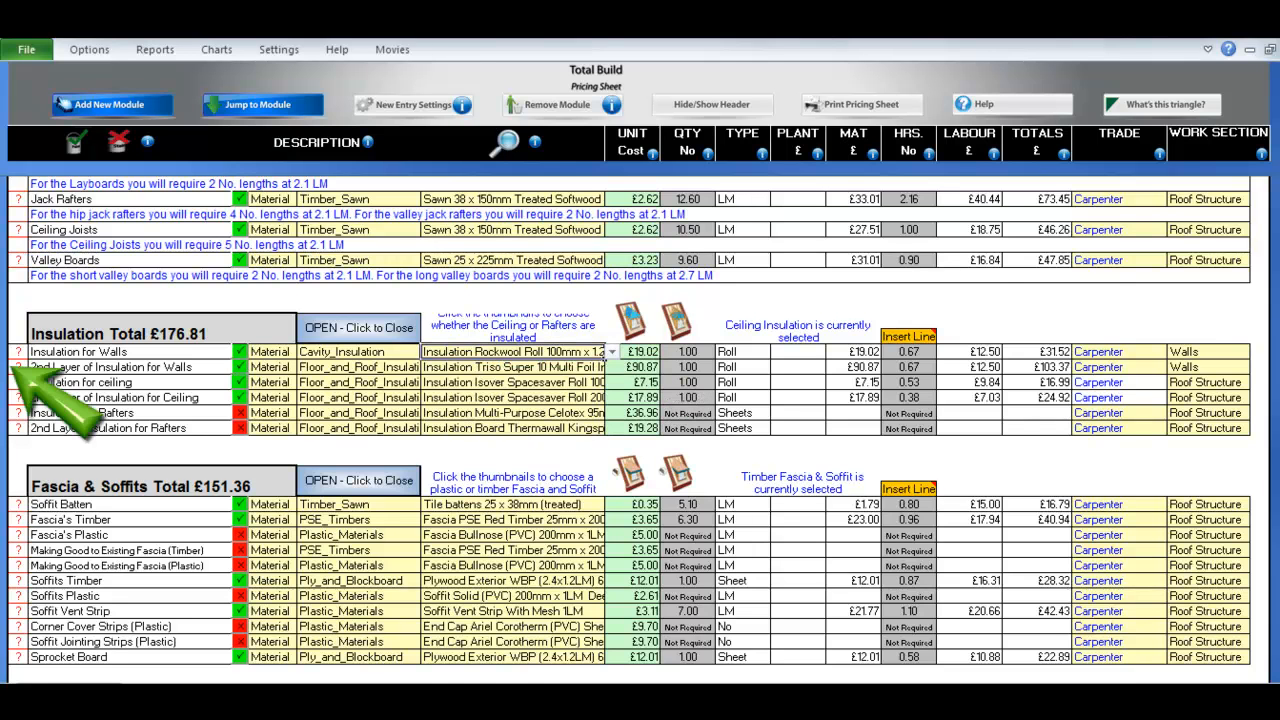
Review the details and material choices of 2nd Layer of Insulation for Walls and exclude that item from the pricing.
click(17, 367)
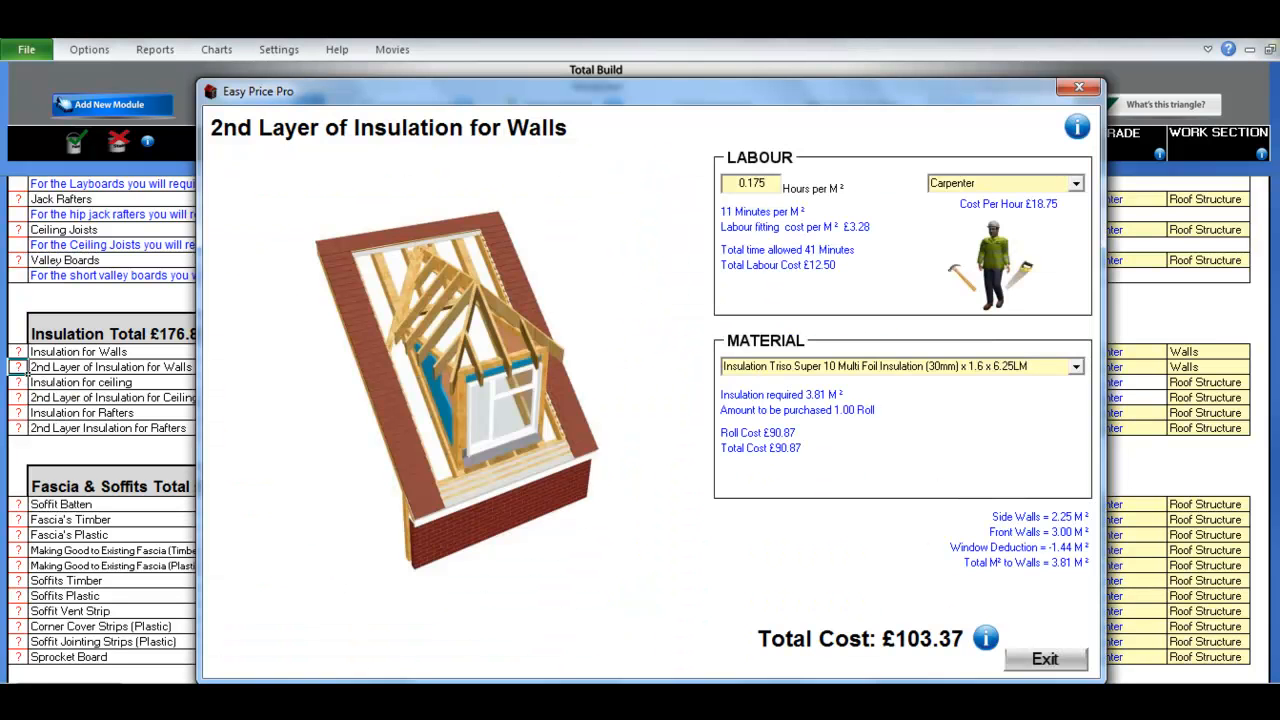
click(1076, 367)
click(1076, 367)
click(1045, 659)
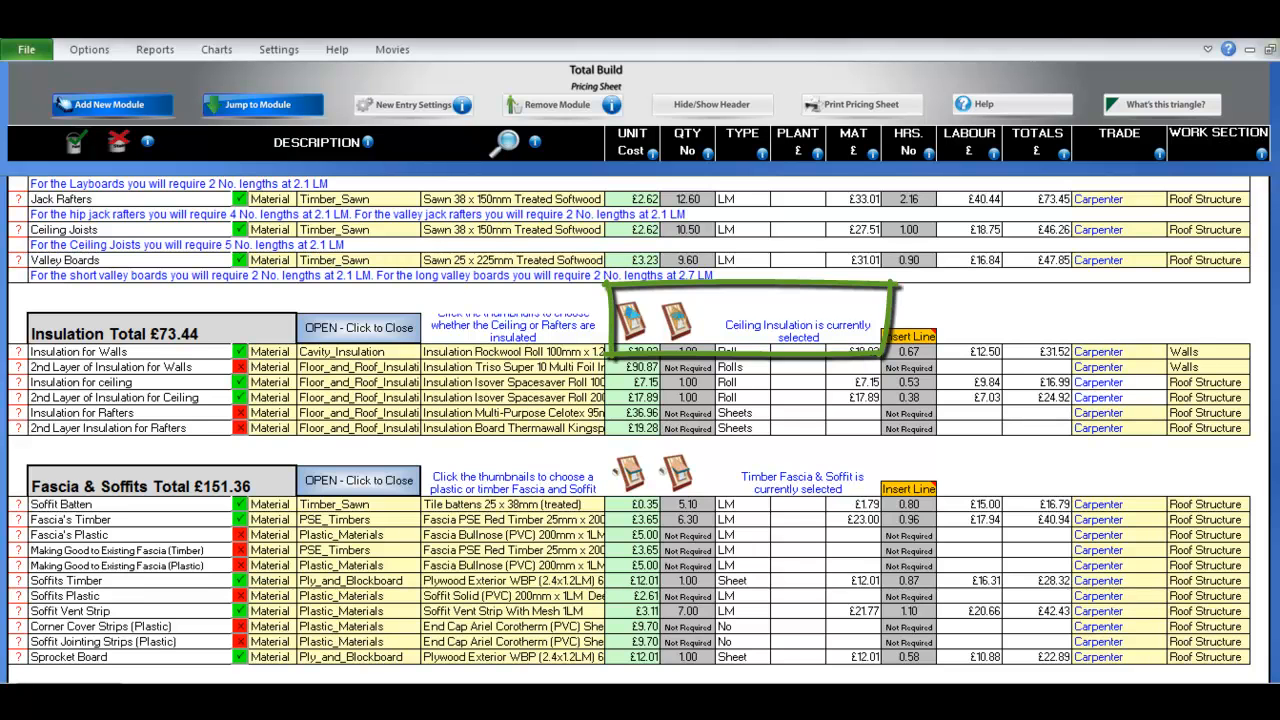
Set the Insulation section to price roof insulation instead of ceiling insulation.
click(632, 321)
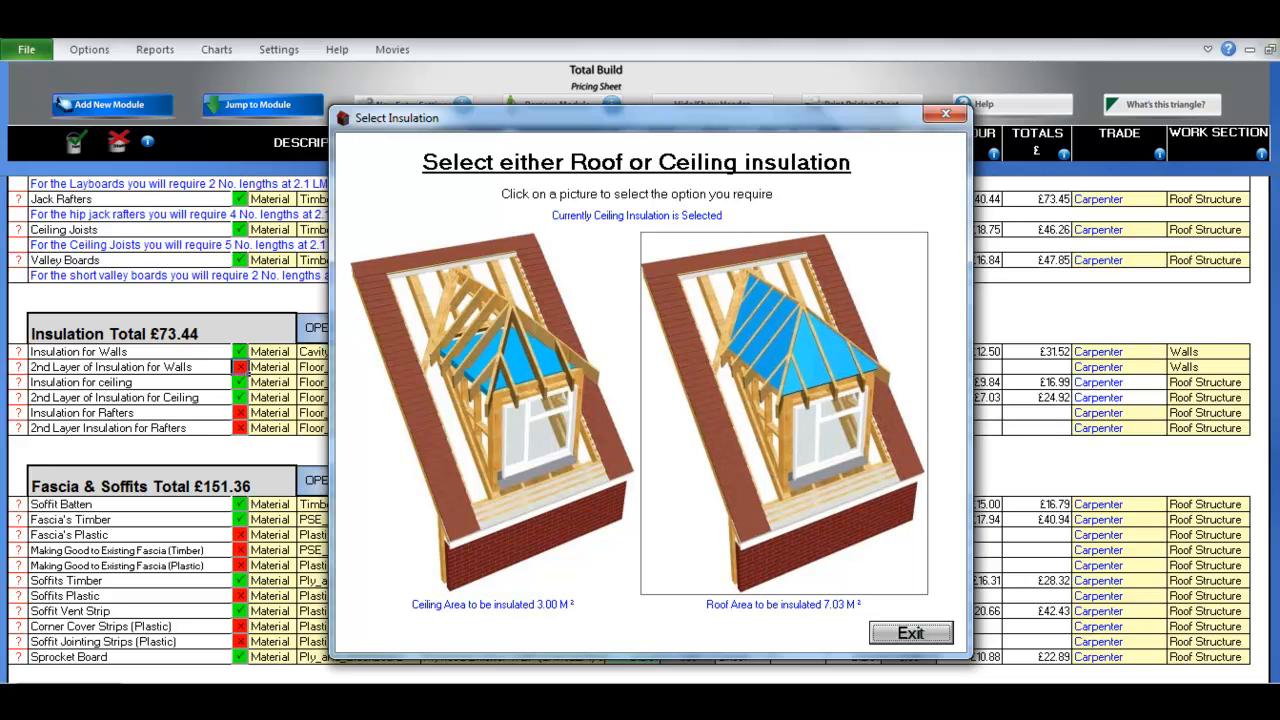
click(784, 413)
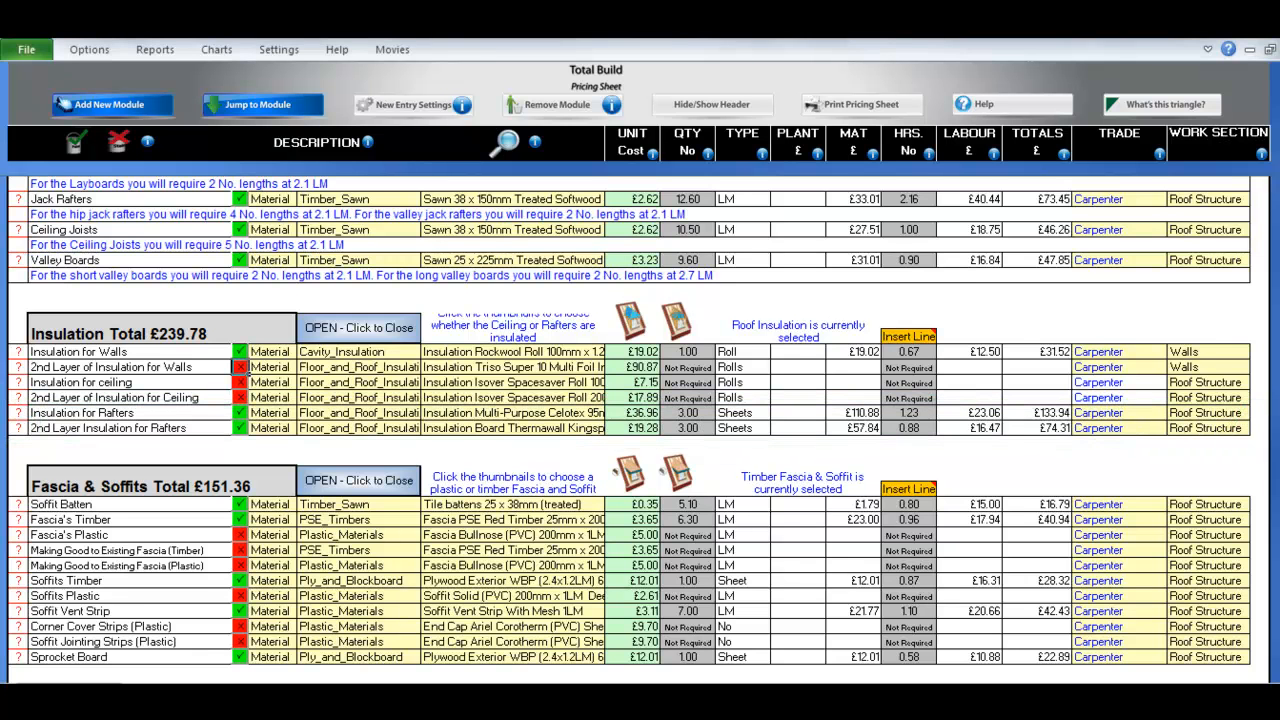
click(630, 321)
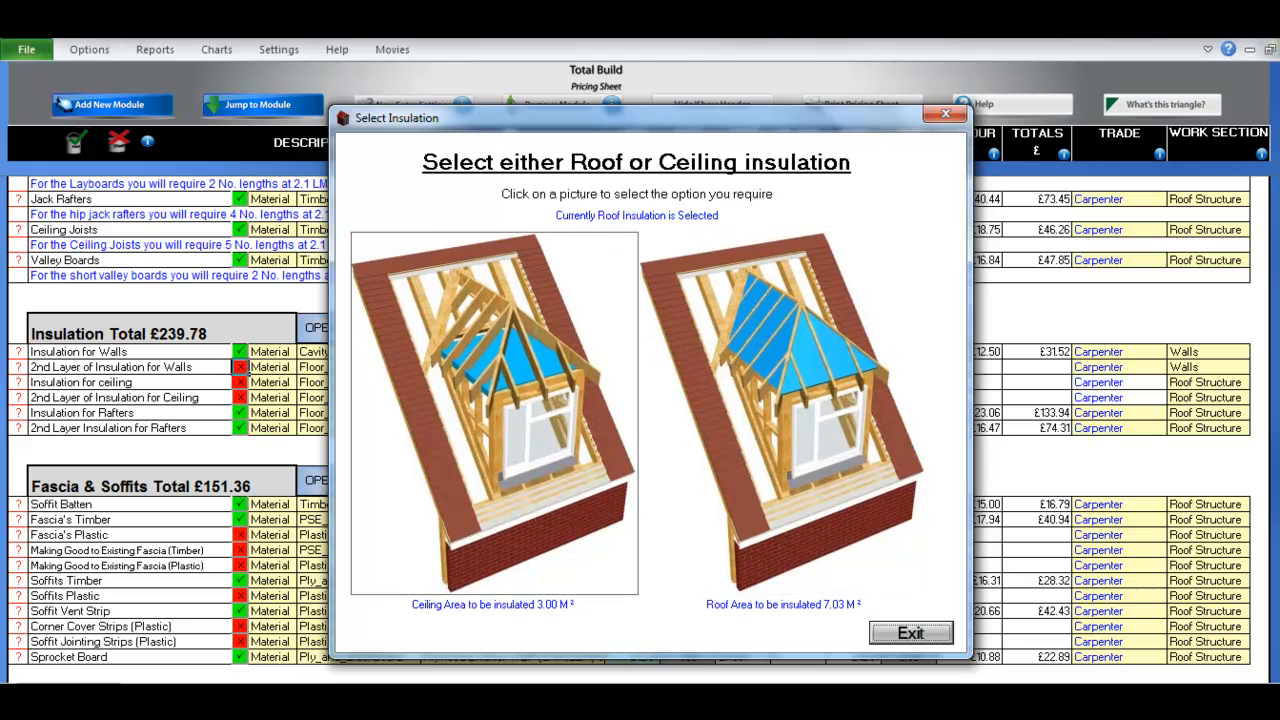
click(516, 411)
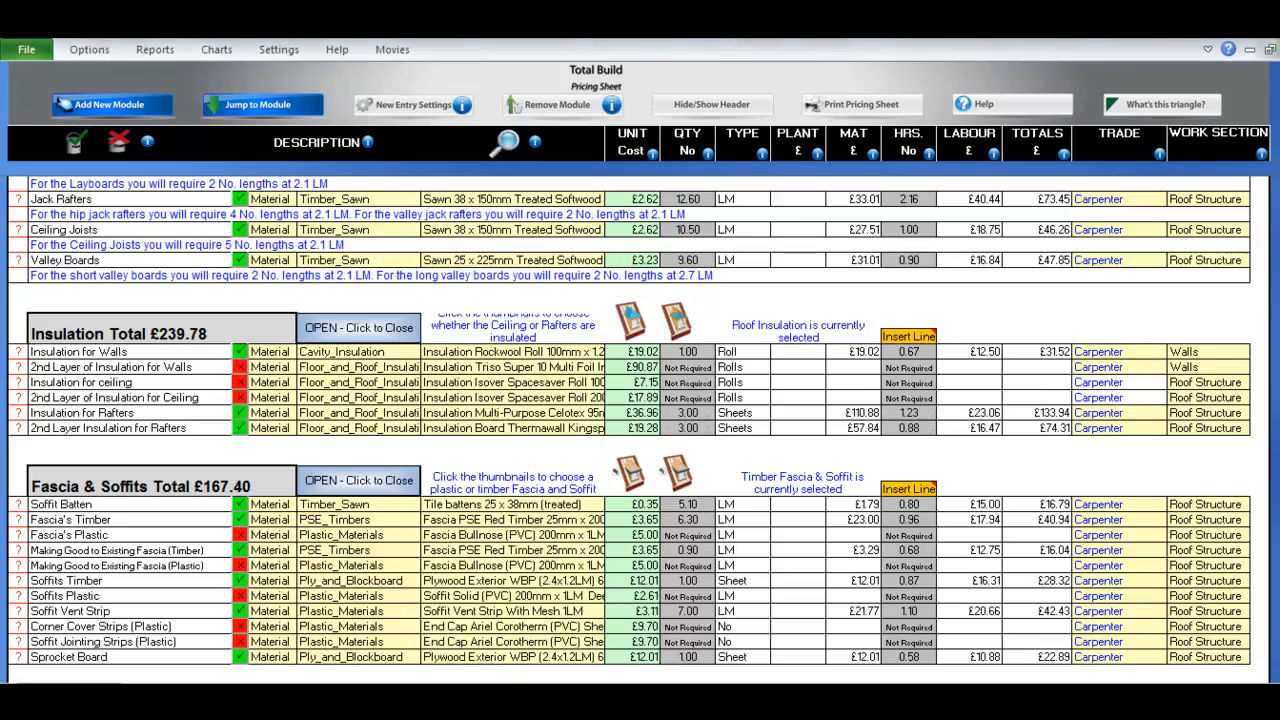
Examine the Soffit Batten, Fascia's Timber, Making Good to Existing Fascia (Timber) and Sprocket Board items in Fascia & Soffits.
scroll(630, 430, down, 2)
scroll(630, 430, down, 3)
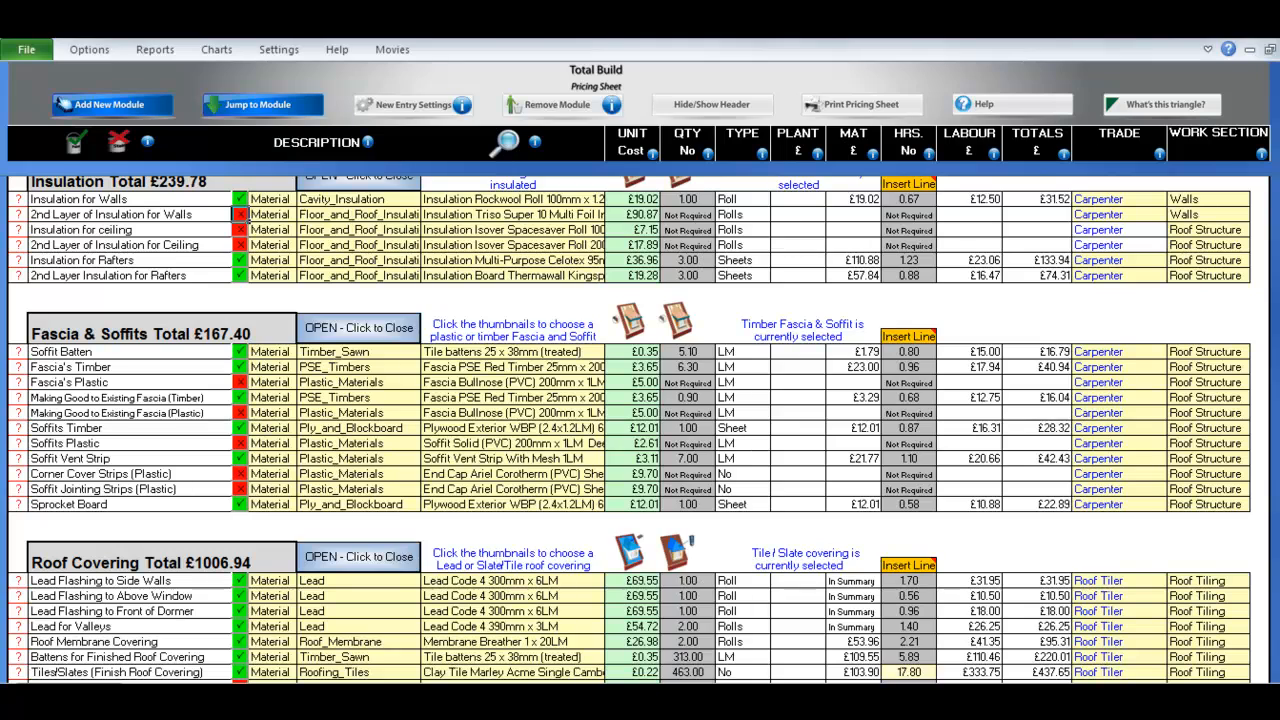
click(18, 352)
click(18, 367)
click(18, 397)
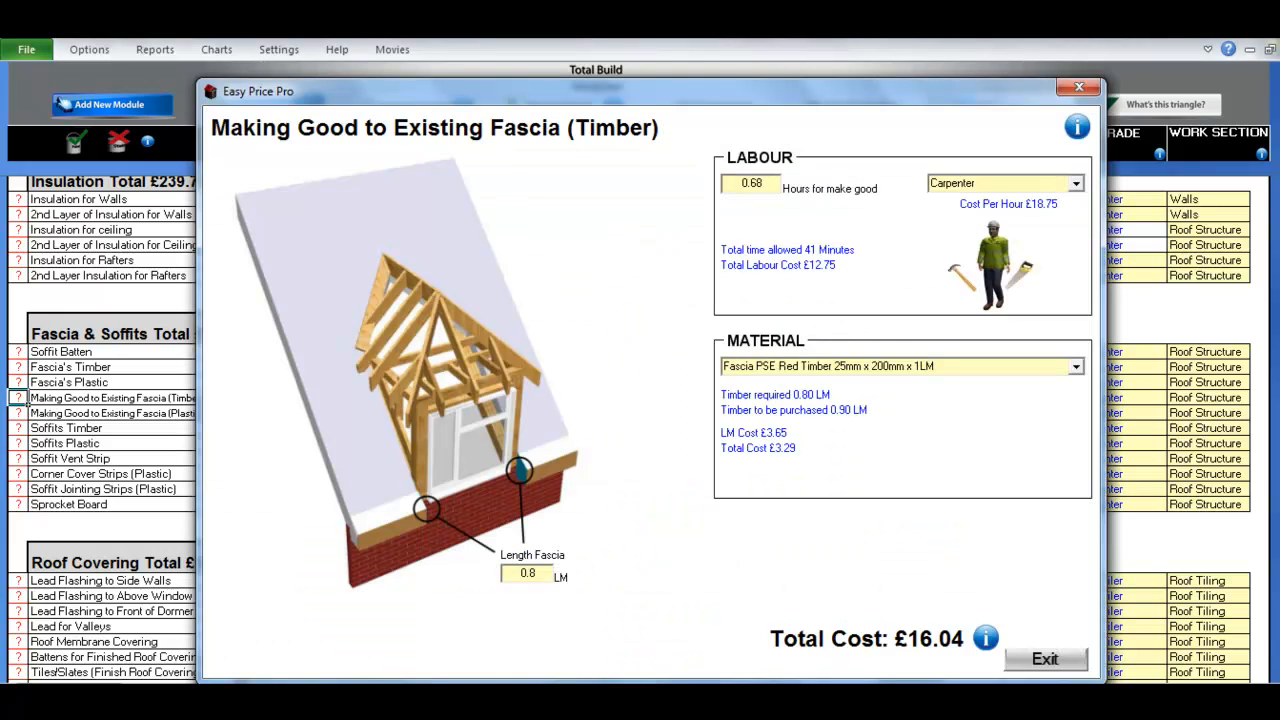
key(Escape)
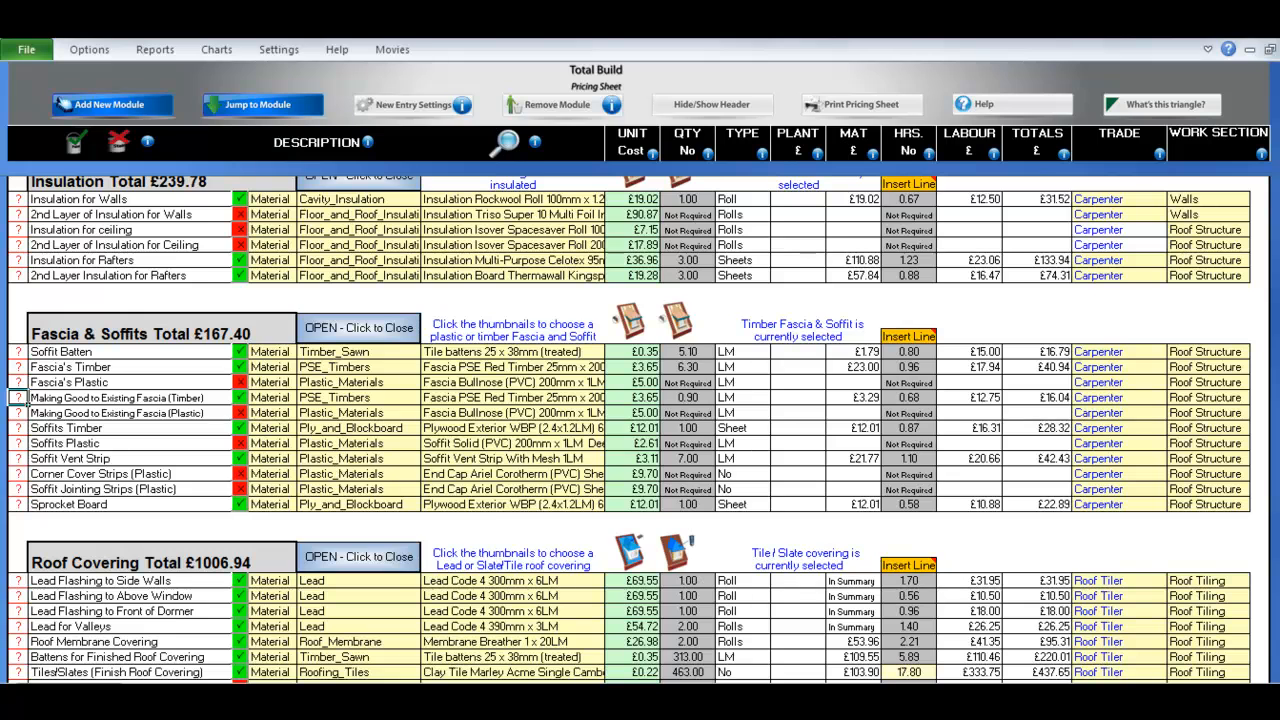
click(18, 504)
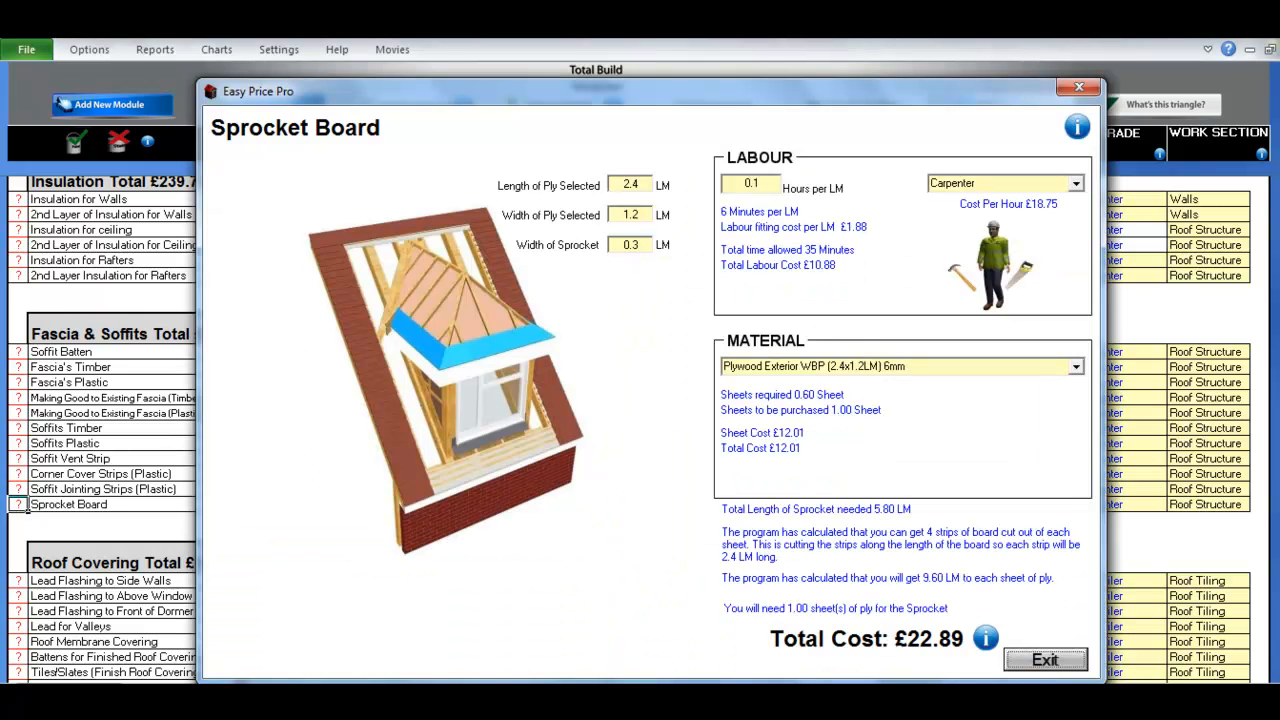
key(Escape)
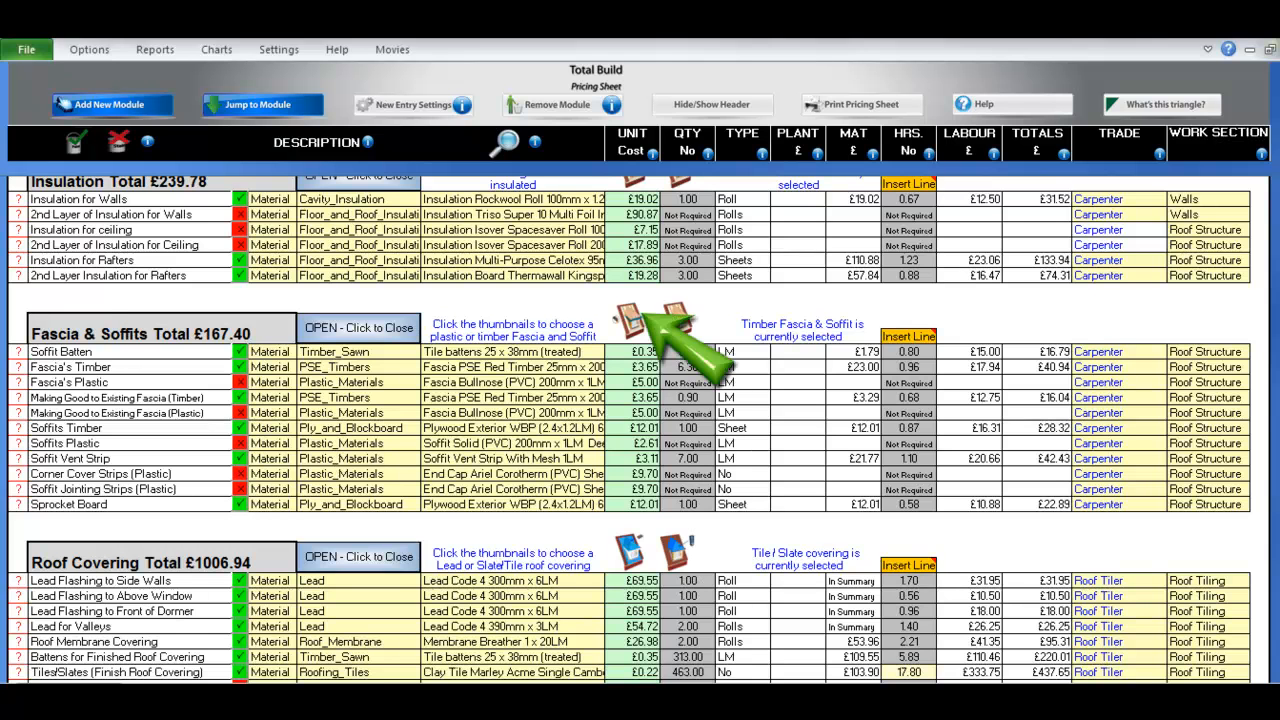
Try to switch the Fascia & Soffits section from timber to plastic fascia and soffit.
click(672, 320)
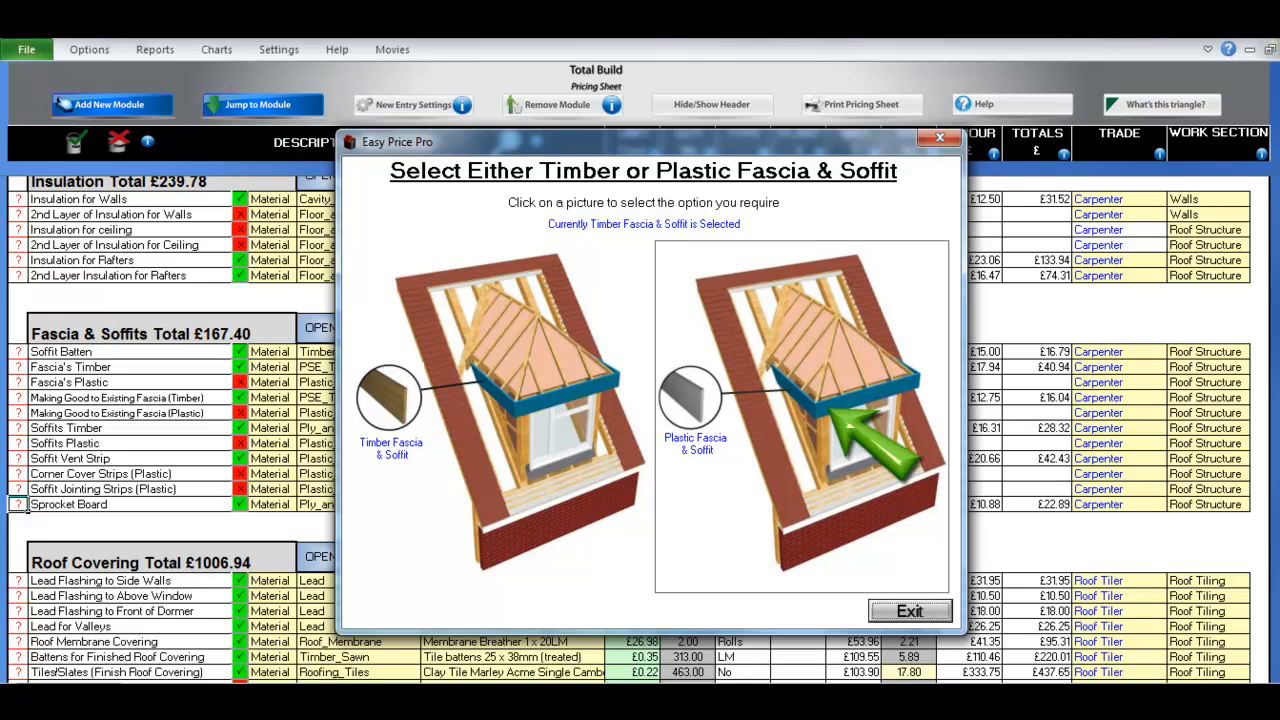
click(830, 408)
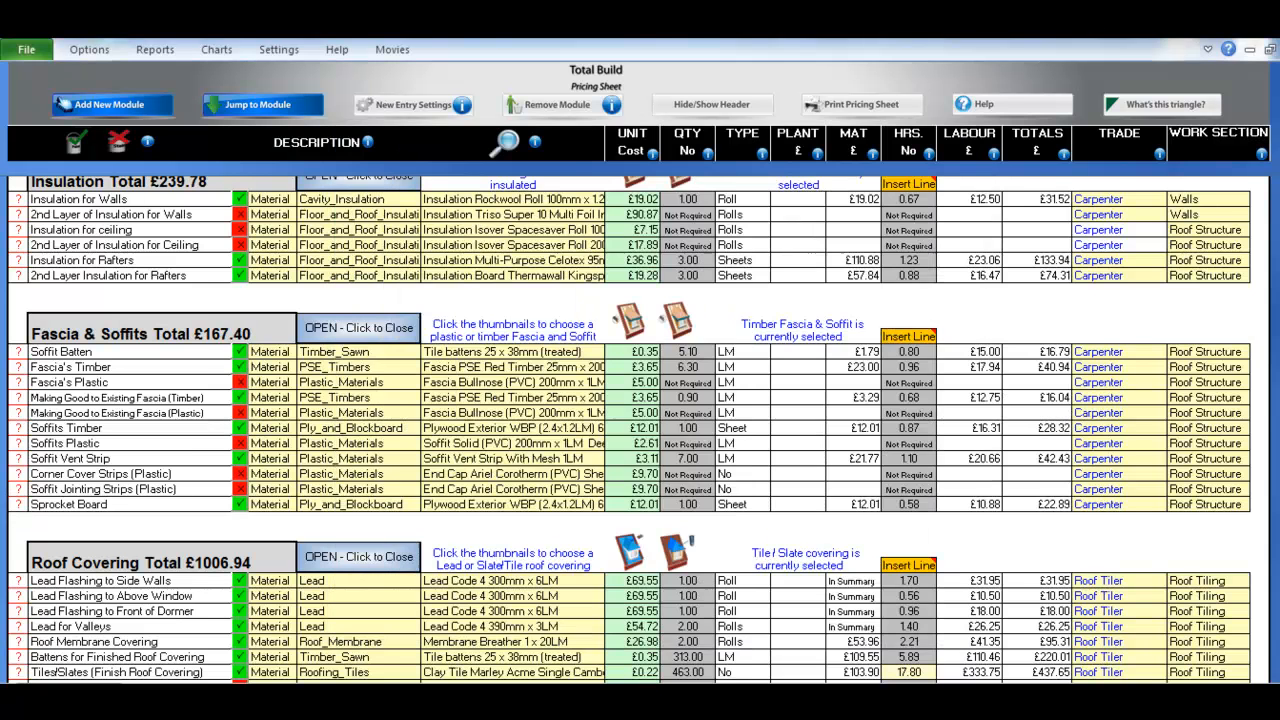
Examine the lead lengths, labour and material details of Lead Flashing to Side Walls in the Roof Covering section.
scroll(629, 428, down, 1)
scroll(629, 430, down, 4)
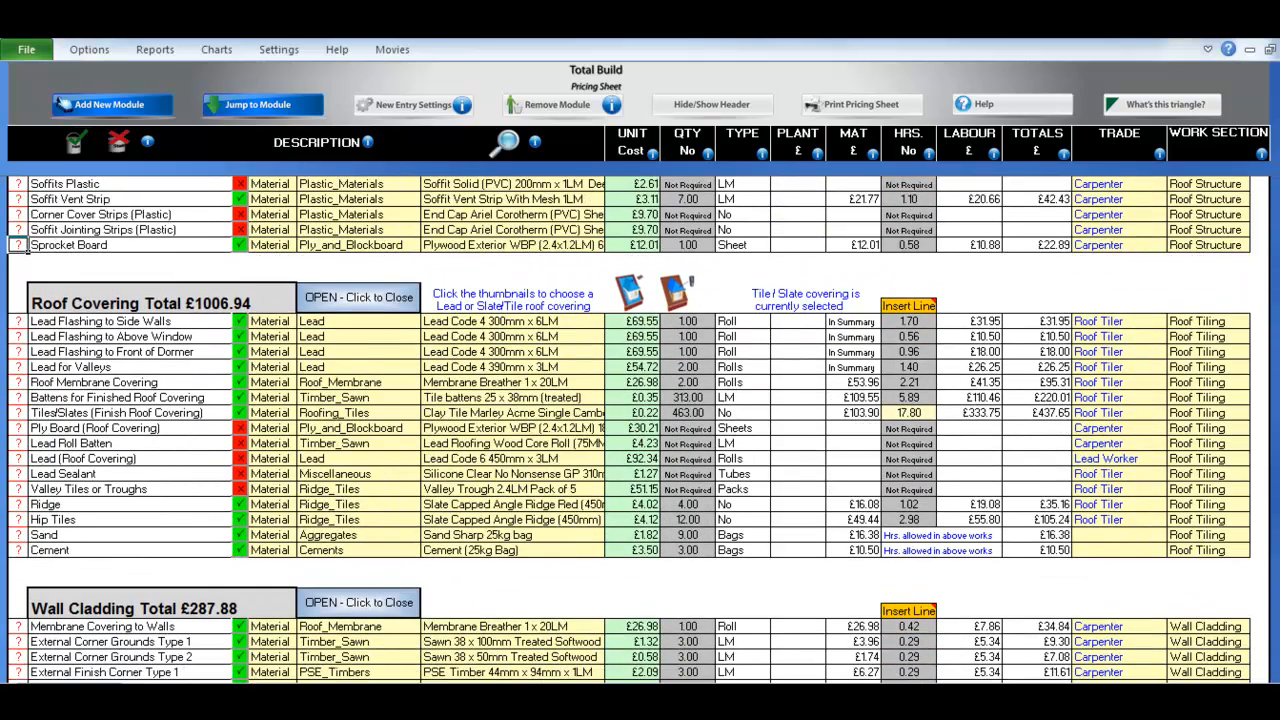
click(18, 321)
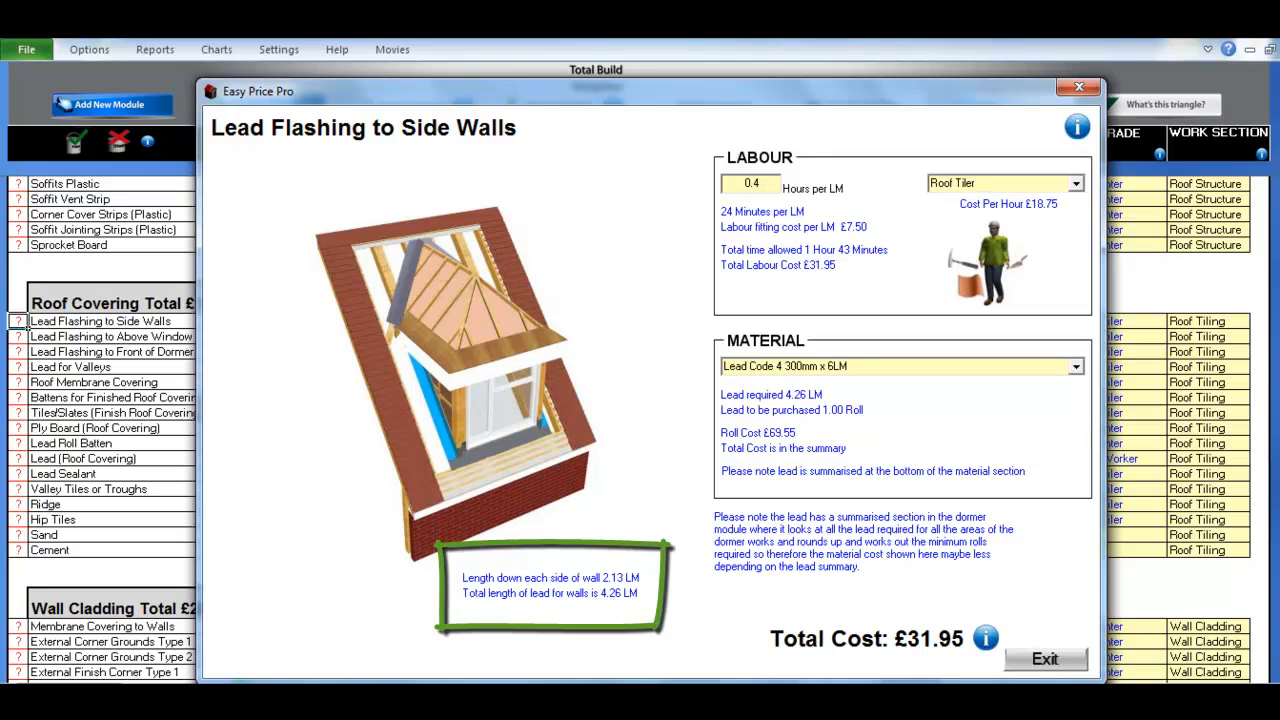
click(1045, 659)
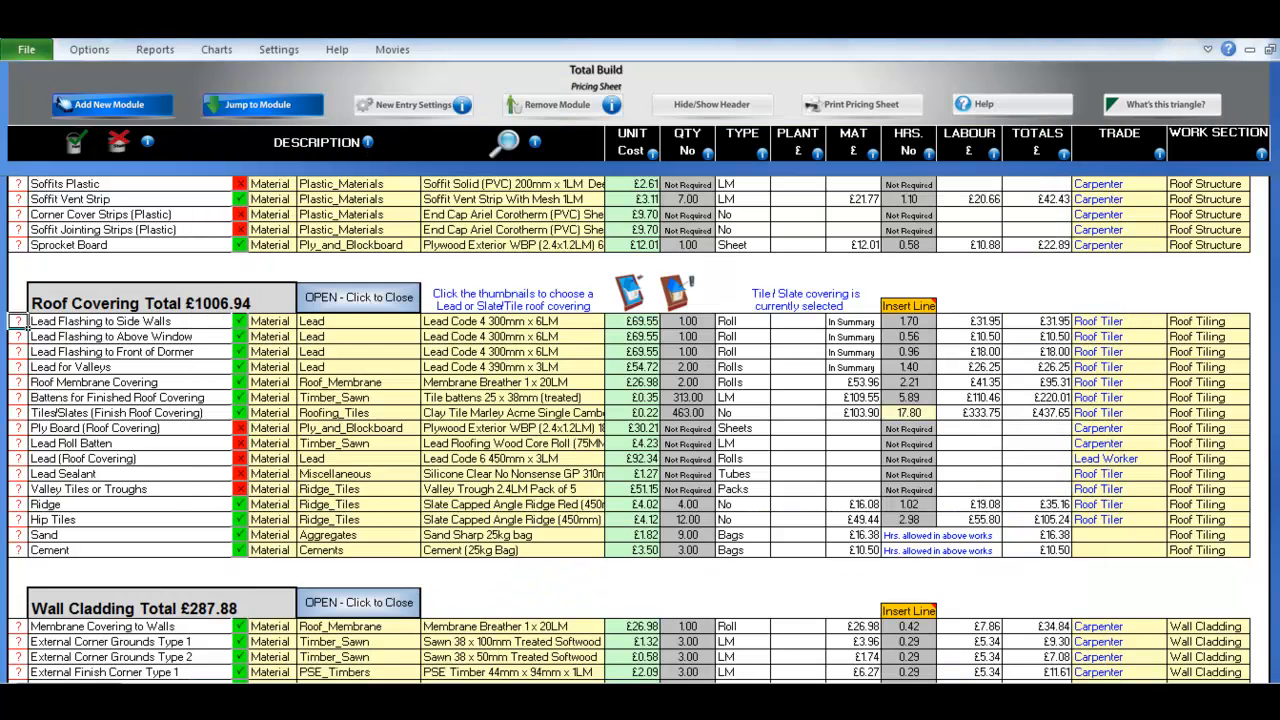
Review the Lead Flashing to Above Window item and exclude it from the Roof Covering pricing.
click(18, 336)
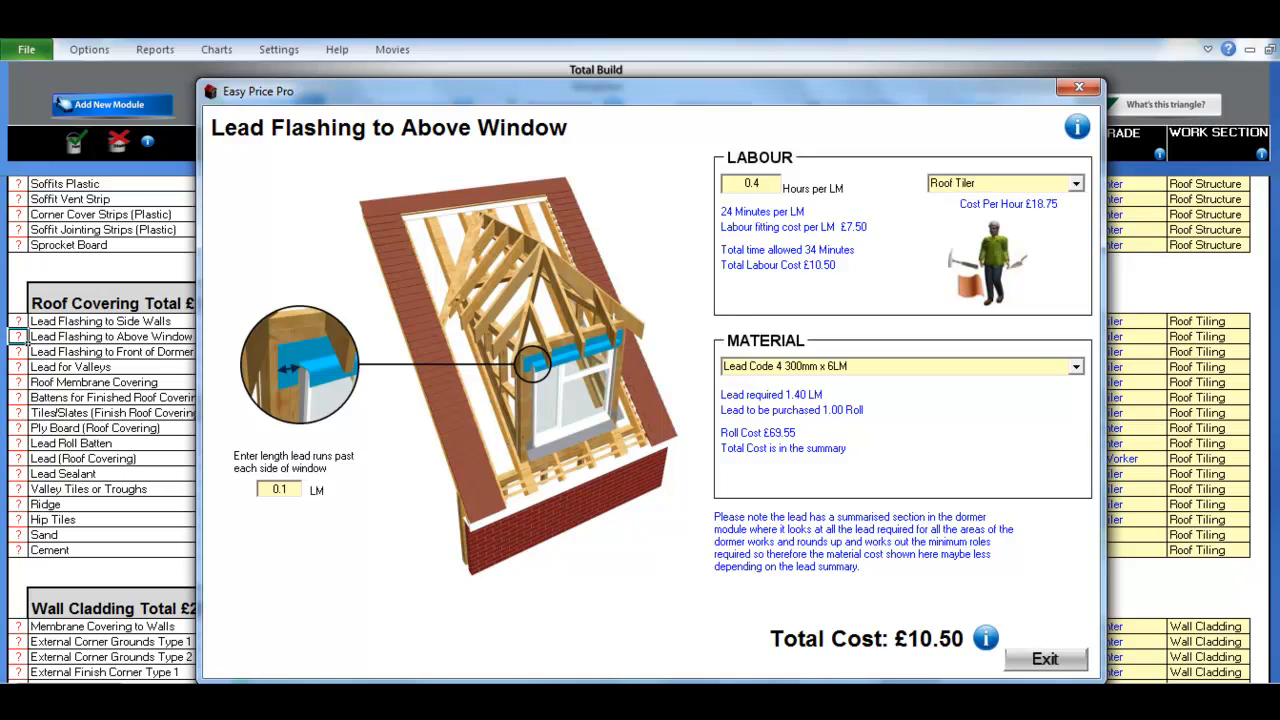
click(1045, 659)
click(240, 337)
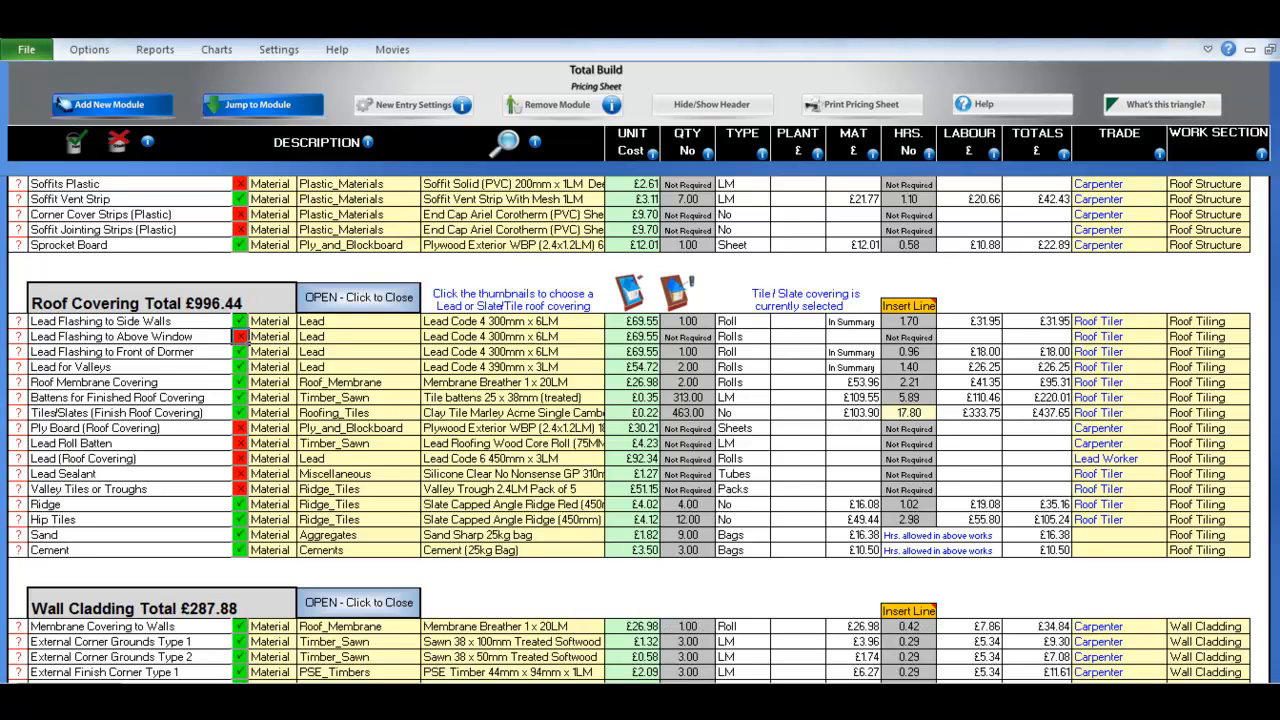
Include the dormer walls in the Roof Membrane Covering item.
click(16, 381)
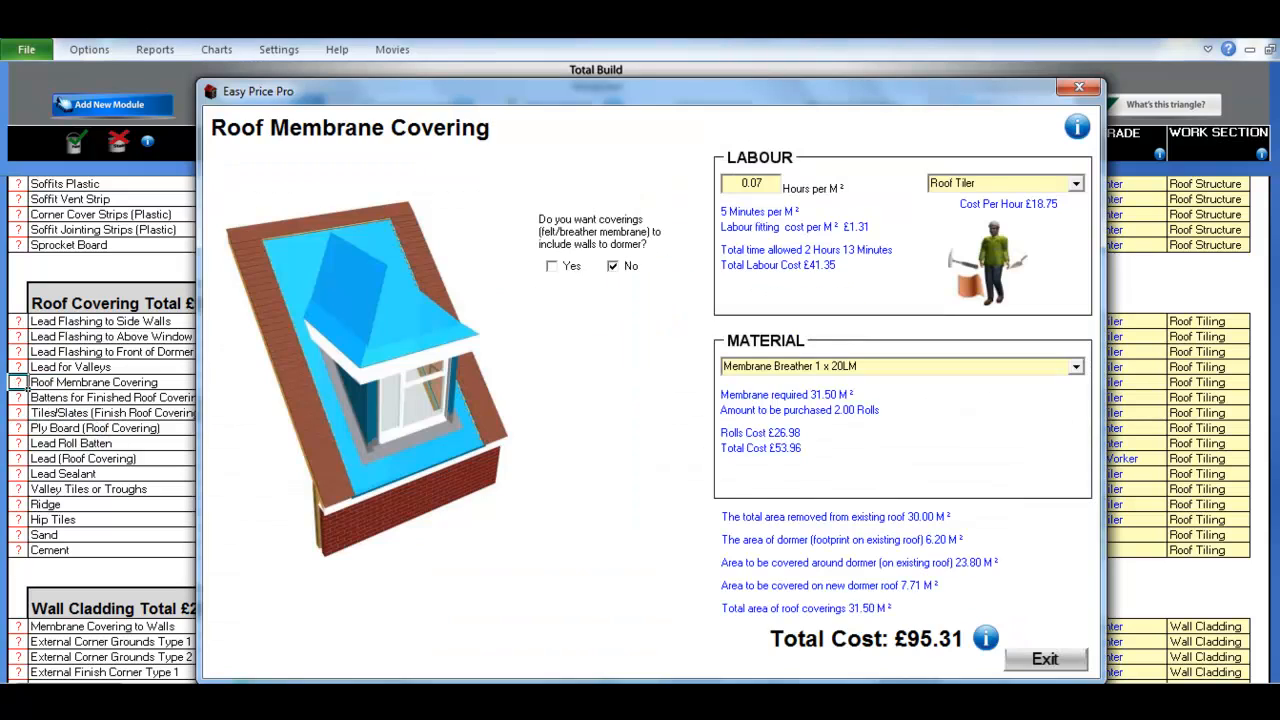
click(552, 266)
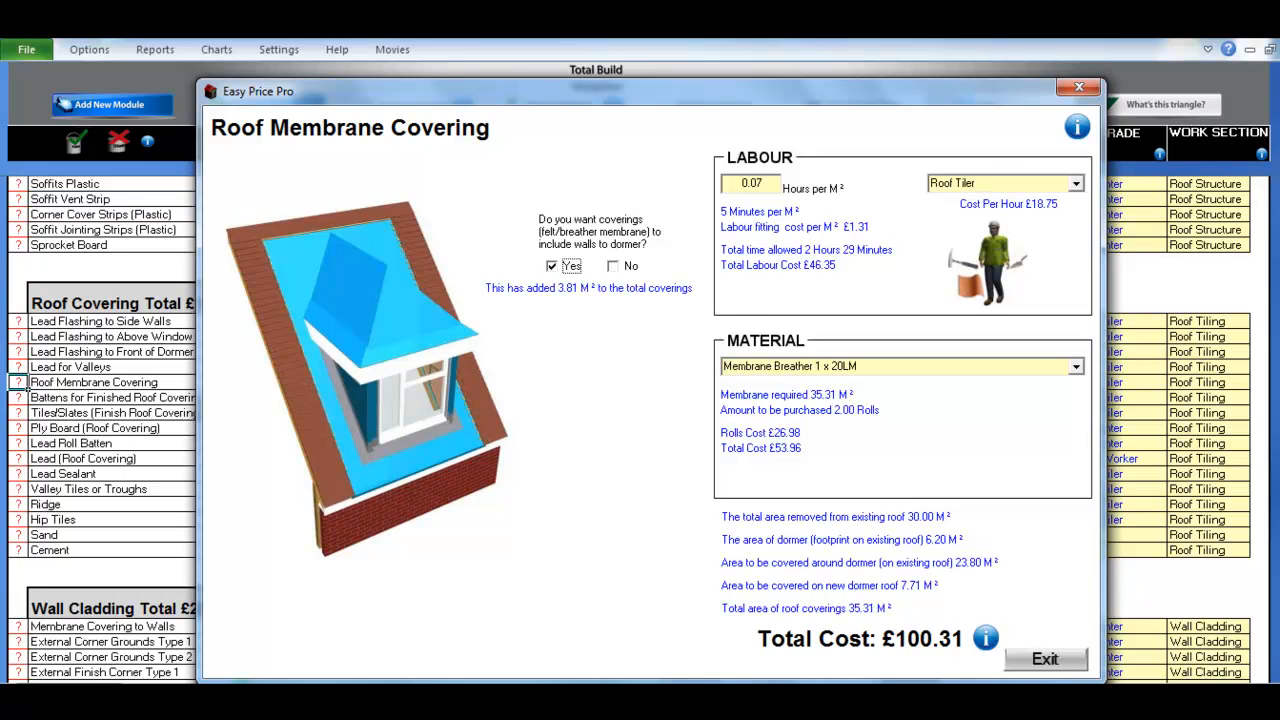
click(1045, 659)
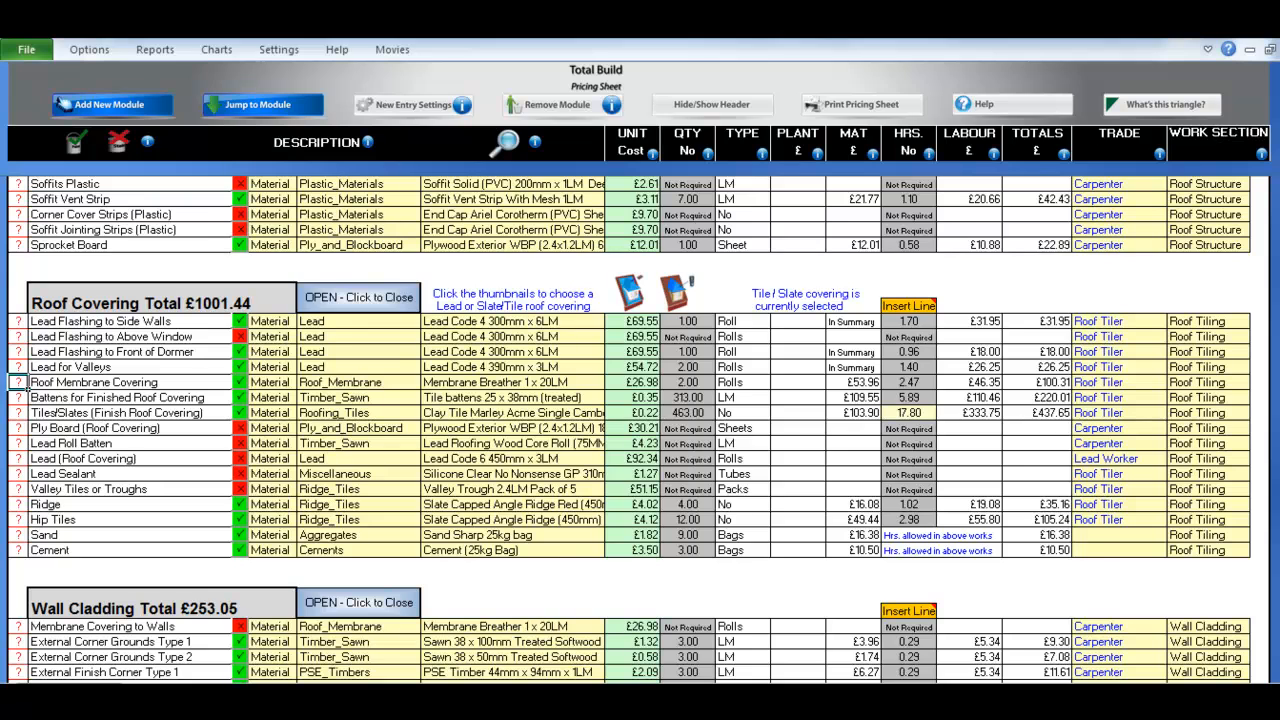
Examine the Battens for Finished Roof Covering, Tiles/Slates, Ridge, Hip Tiles, Sand and Cement items in the Roof Covering section.
click(18, 397)
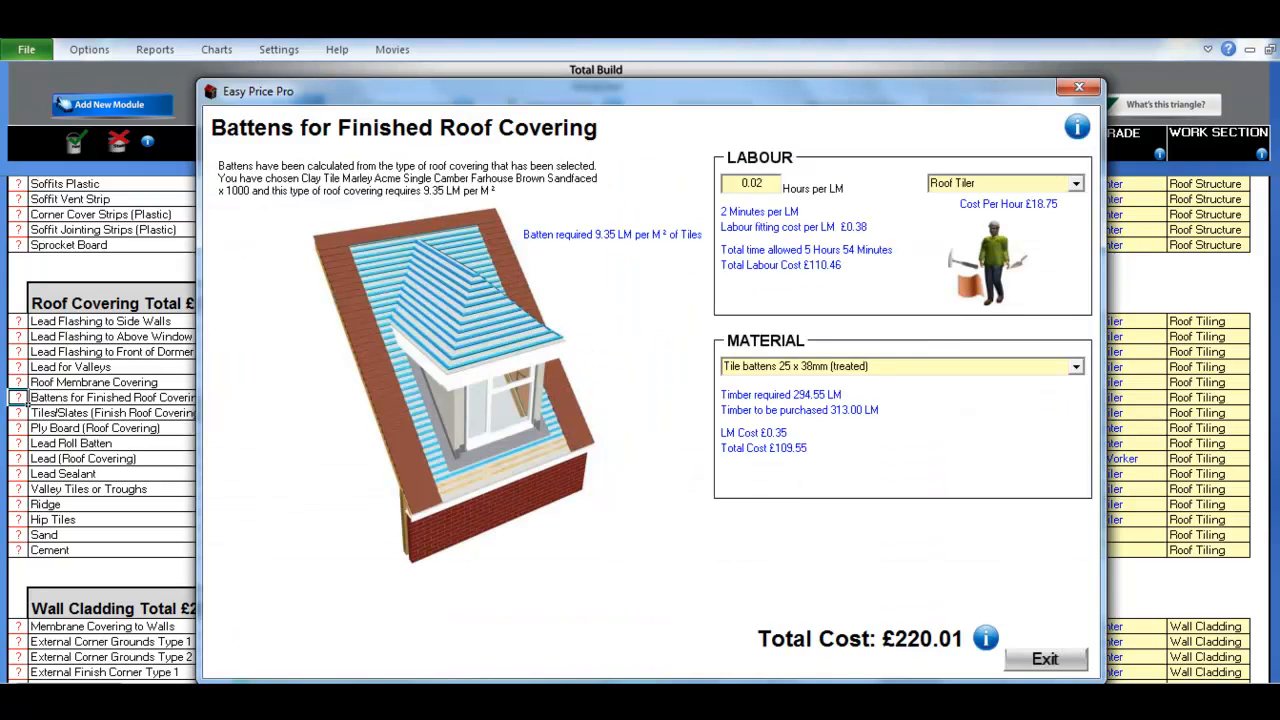
click(1045, 659)
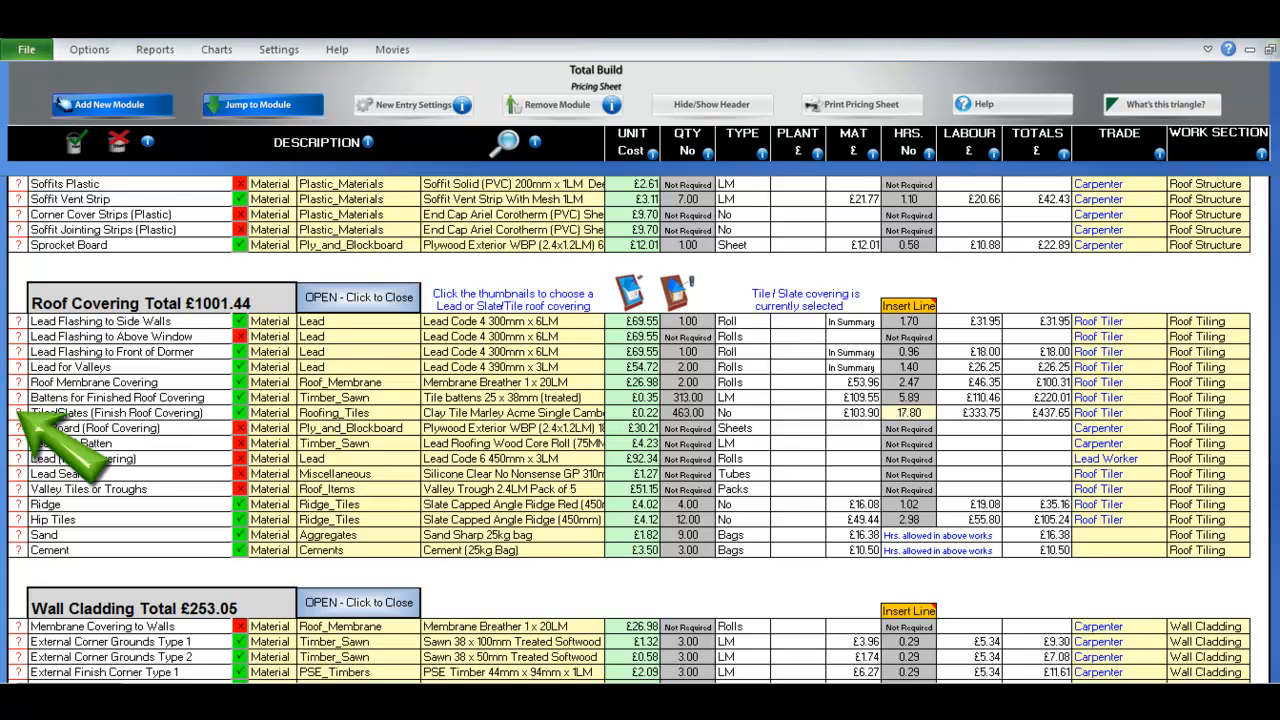
click(18, 412)
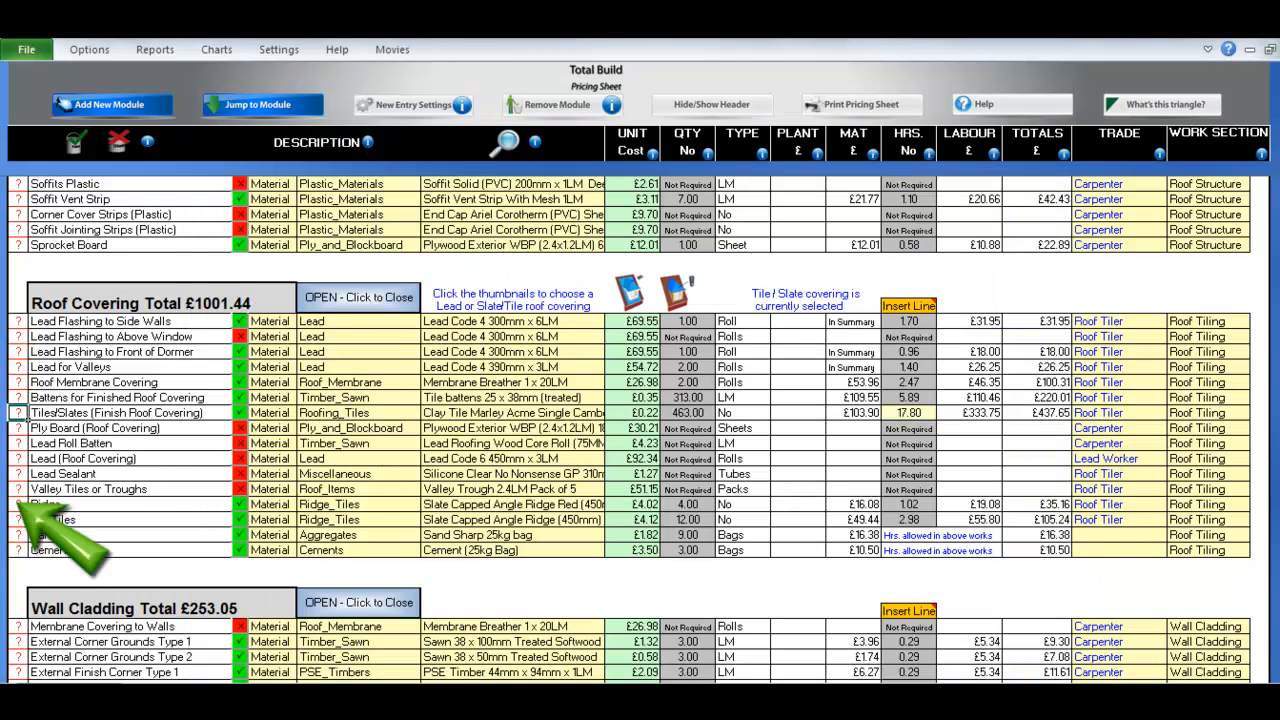
click(18, 504)
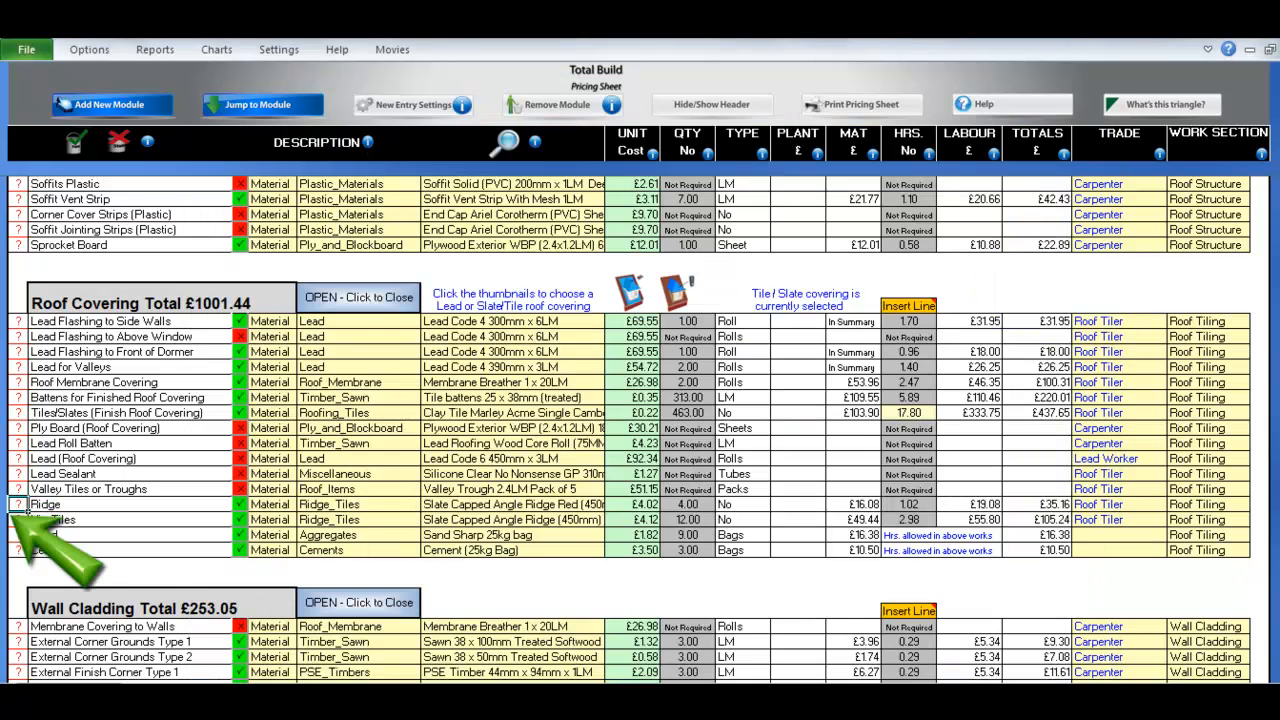
click(18, 519)
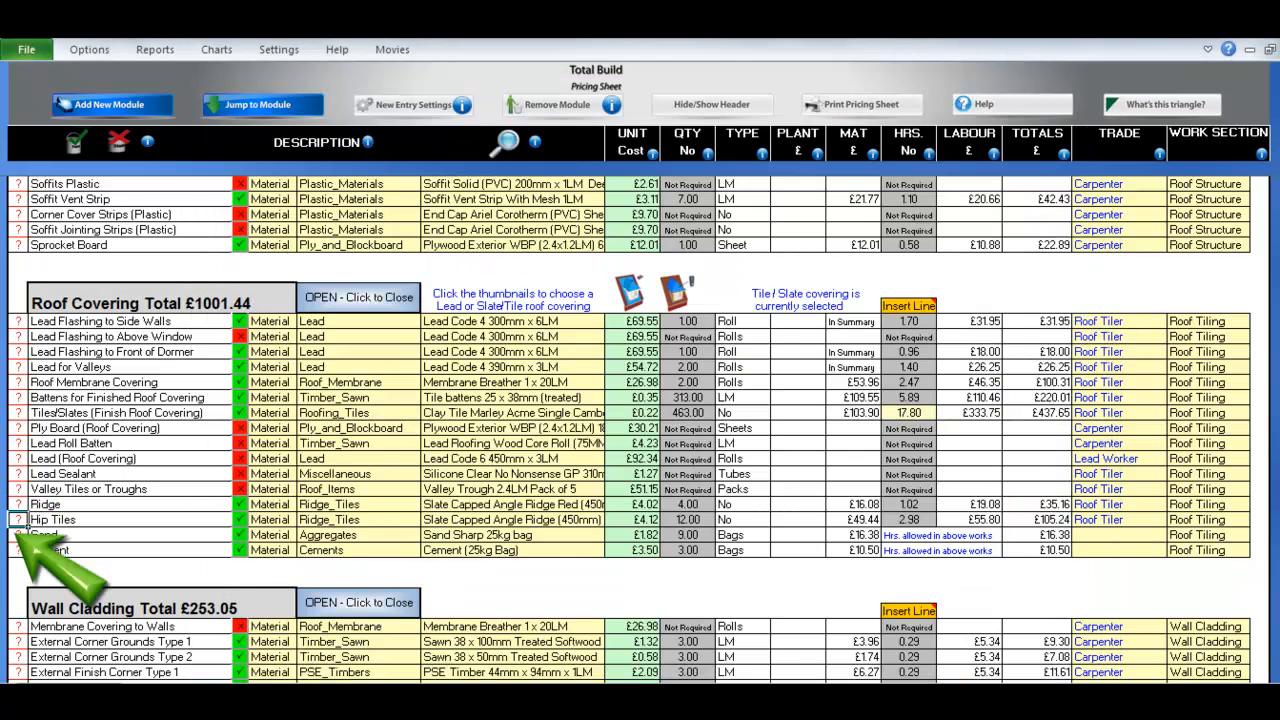
click(18, 535)
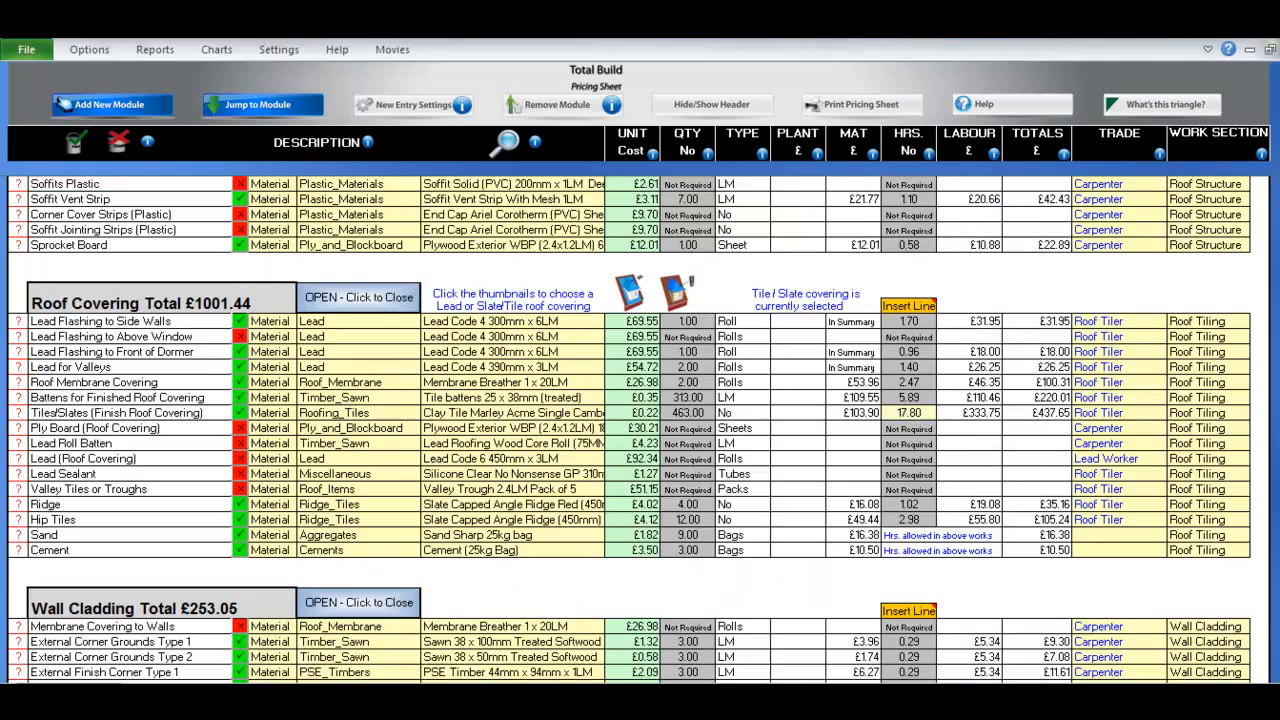
click(18, 550)
Examine the labour and material details of External Corner Grounds Type 1 and 2 and External Finish Corner Type 1 and 2 in Wall Cladding.
scroll(640, 430, down, 3)
scroll(22, 452, down, 3)
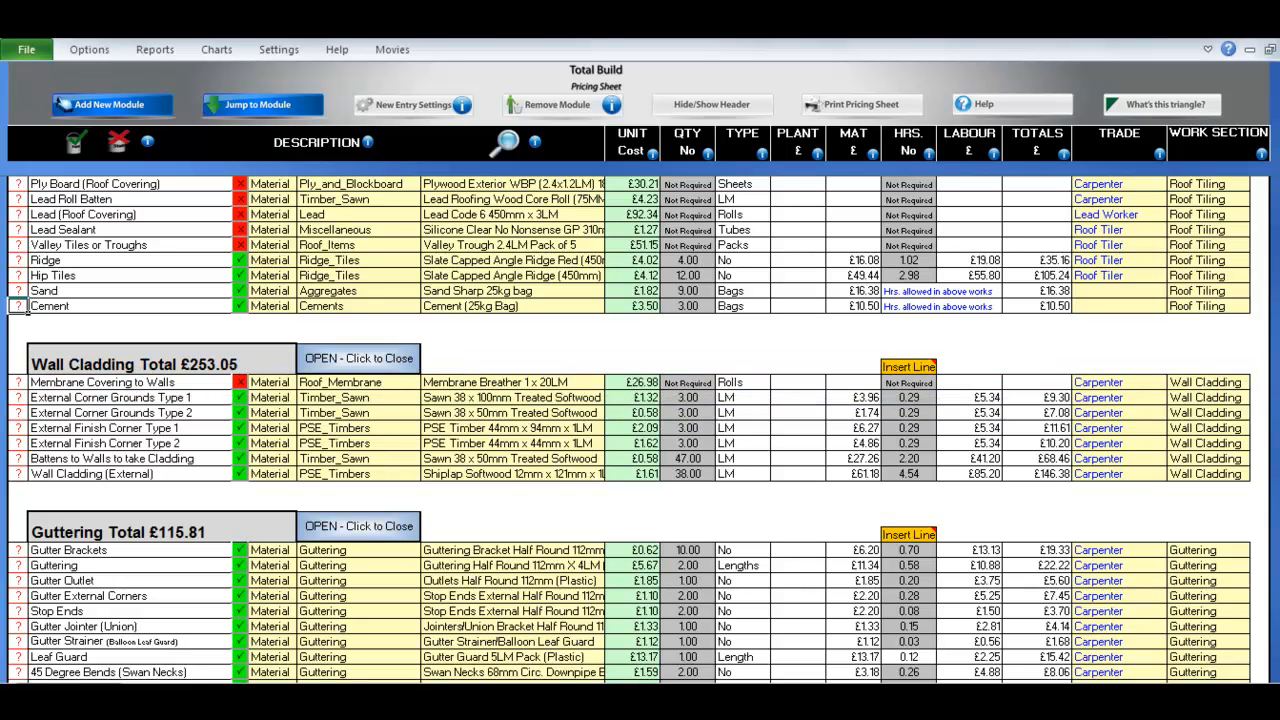
click(17, 397)
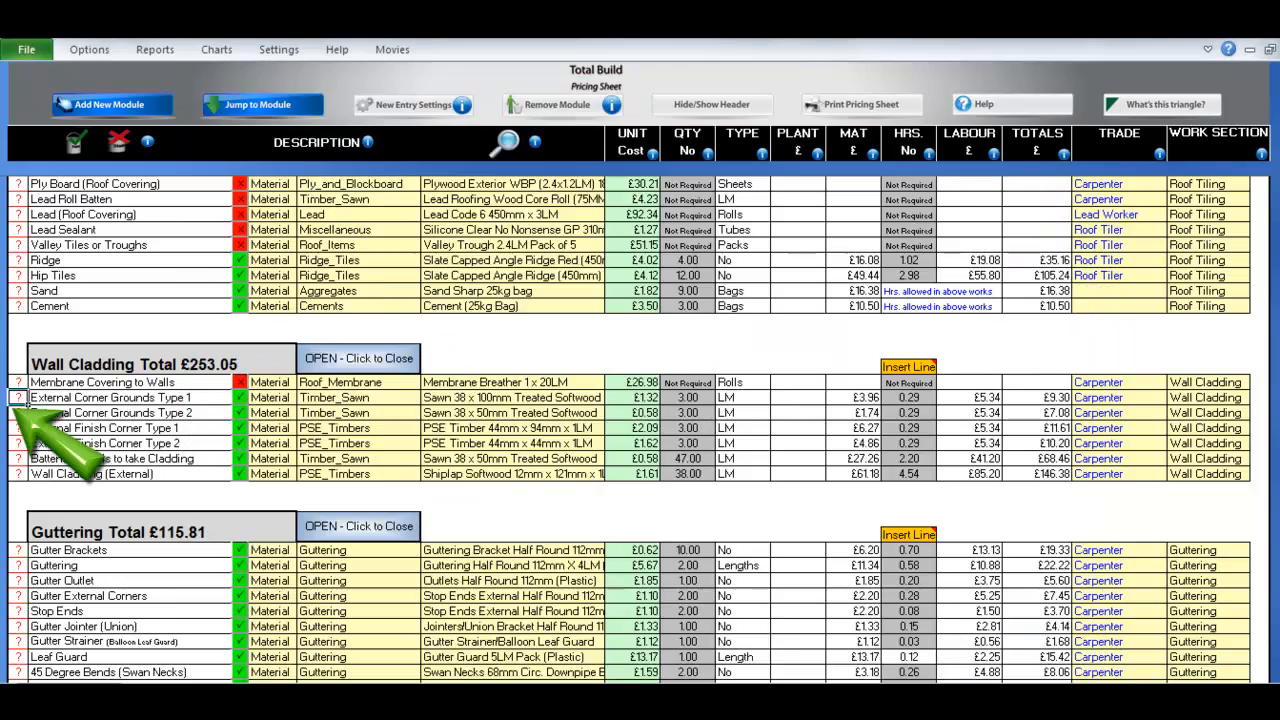
click(17, 412)
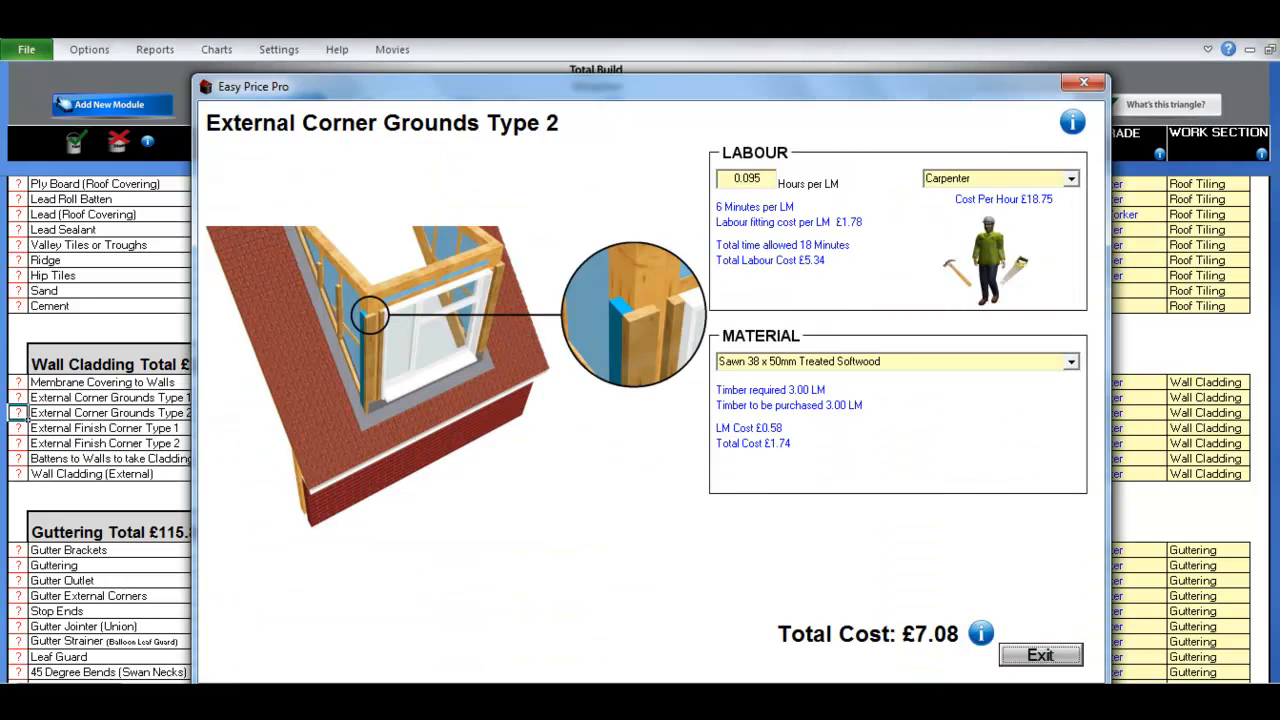
key(Return)
click(17, 427)
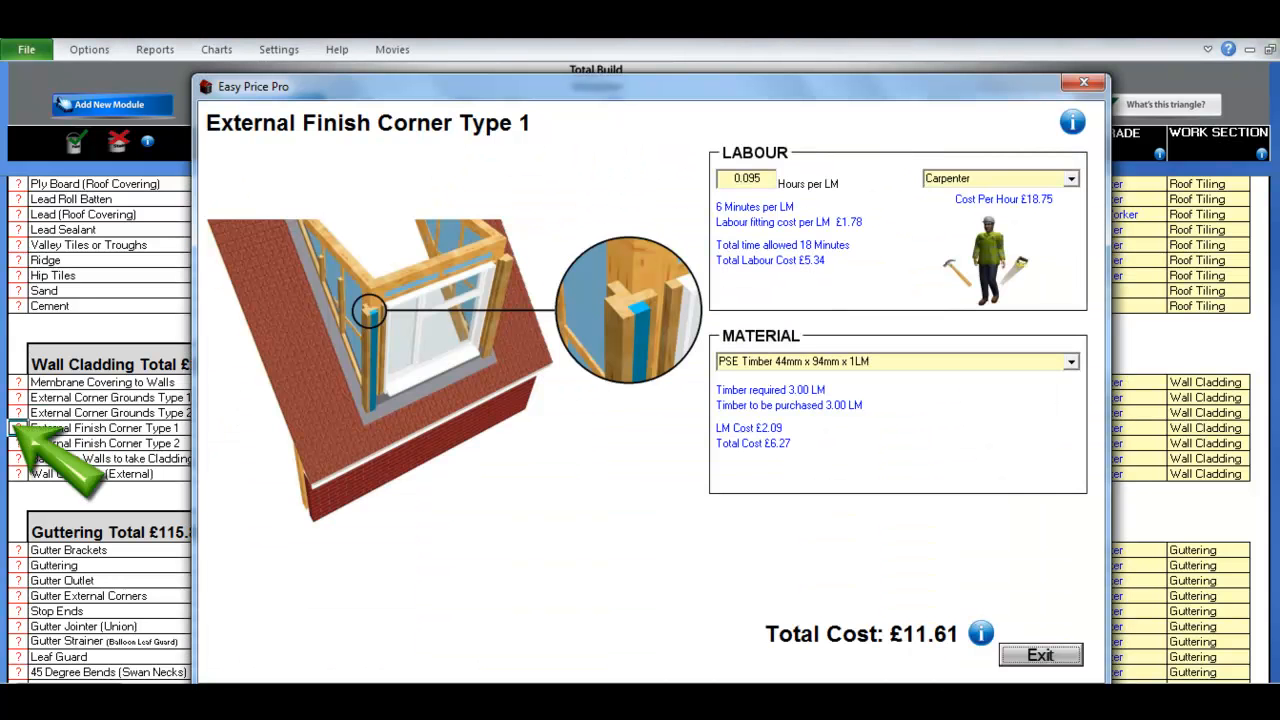
key(Return)
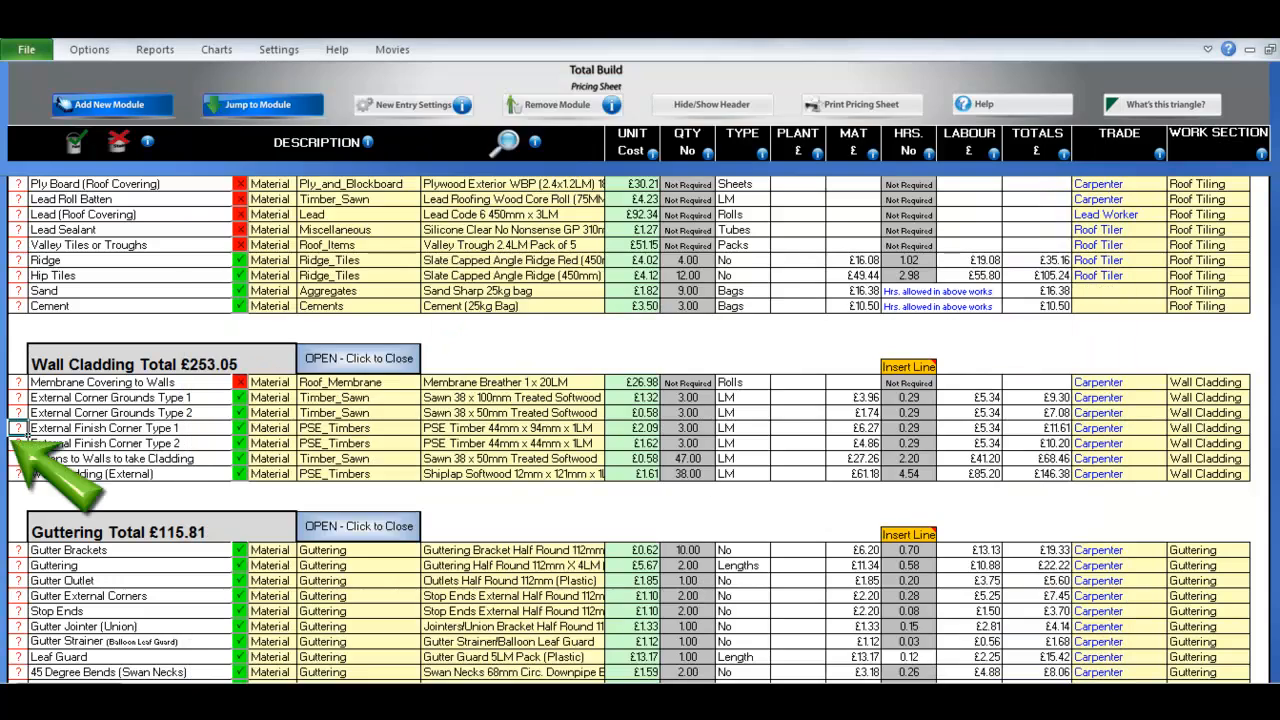
click(17, 443)
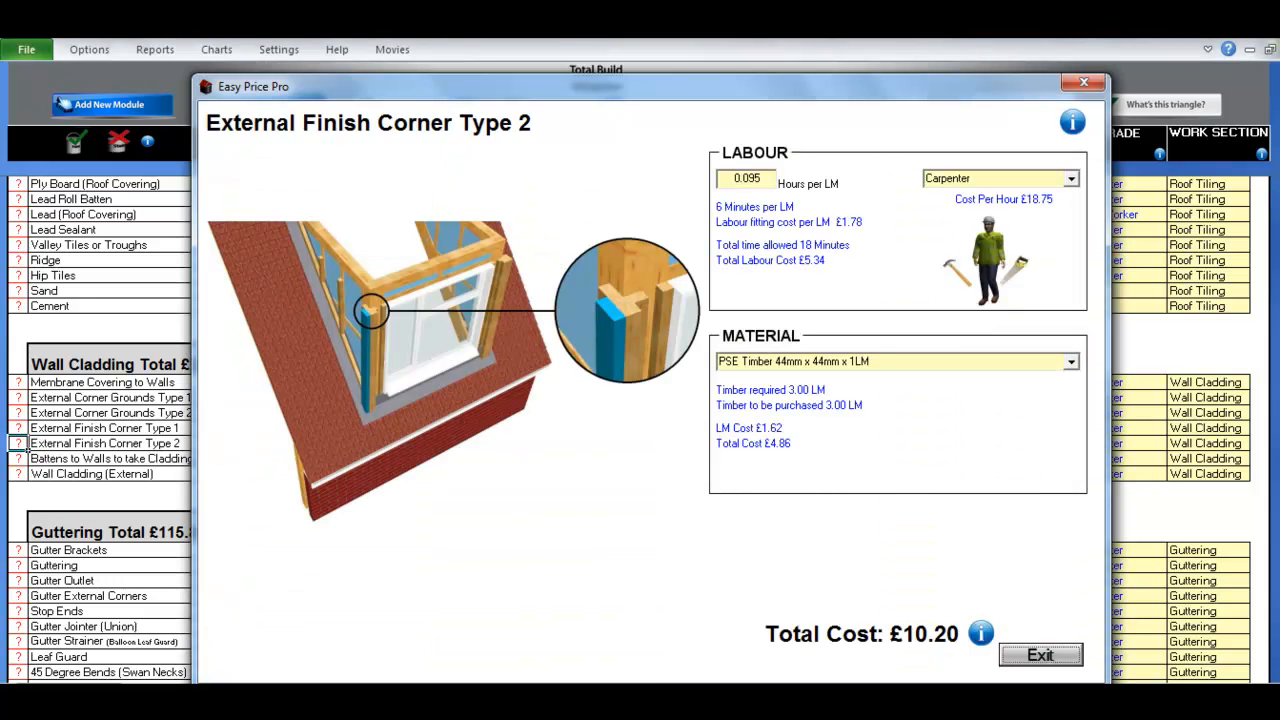
key(Return)
Review and exclude the Battens to Walls to take Cladding item, and check the material and overlap settings of Wall Cladding (External).
click(17, 458)
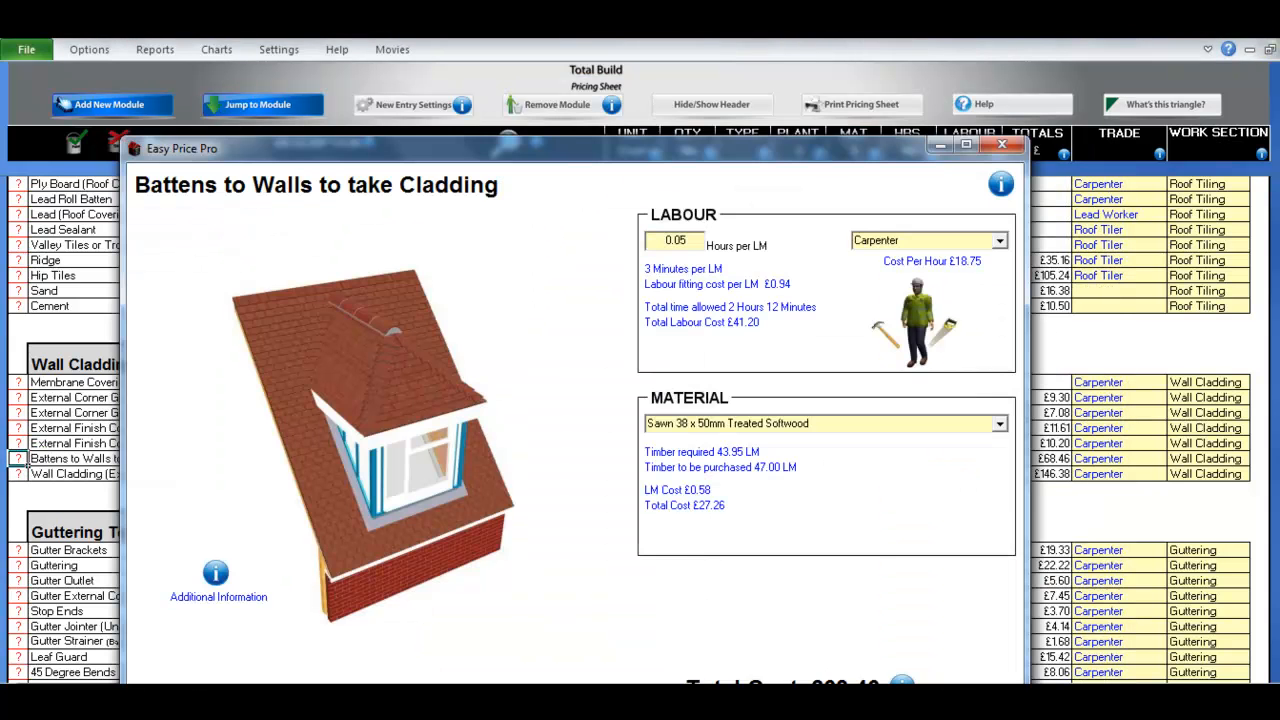
key(Return)
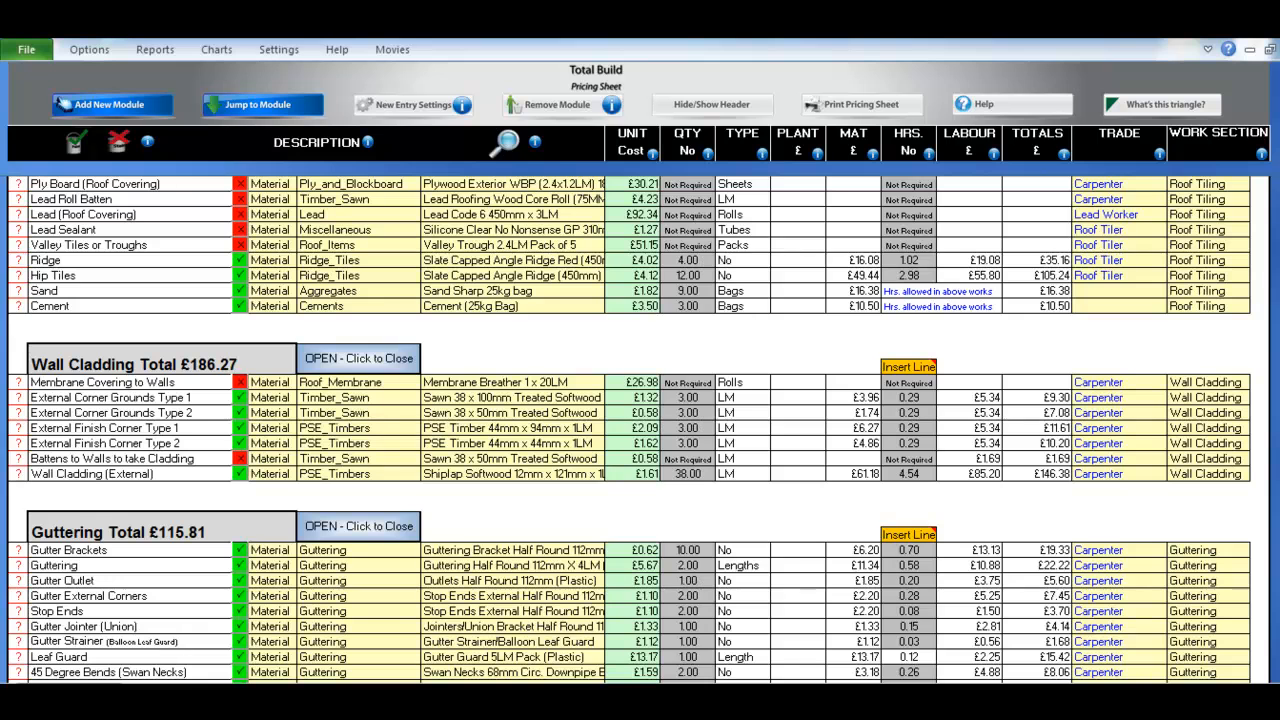
click(19, 474)
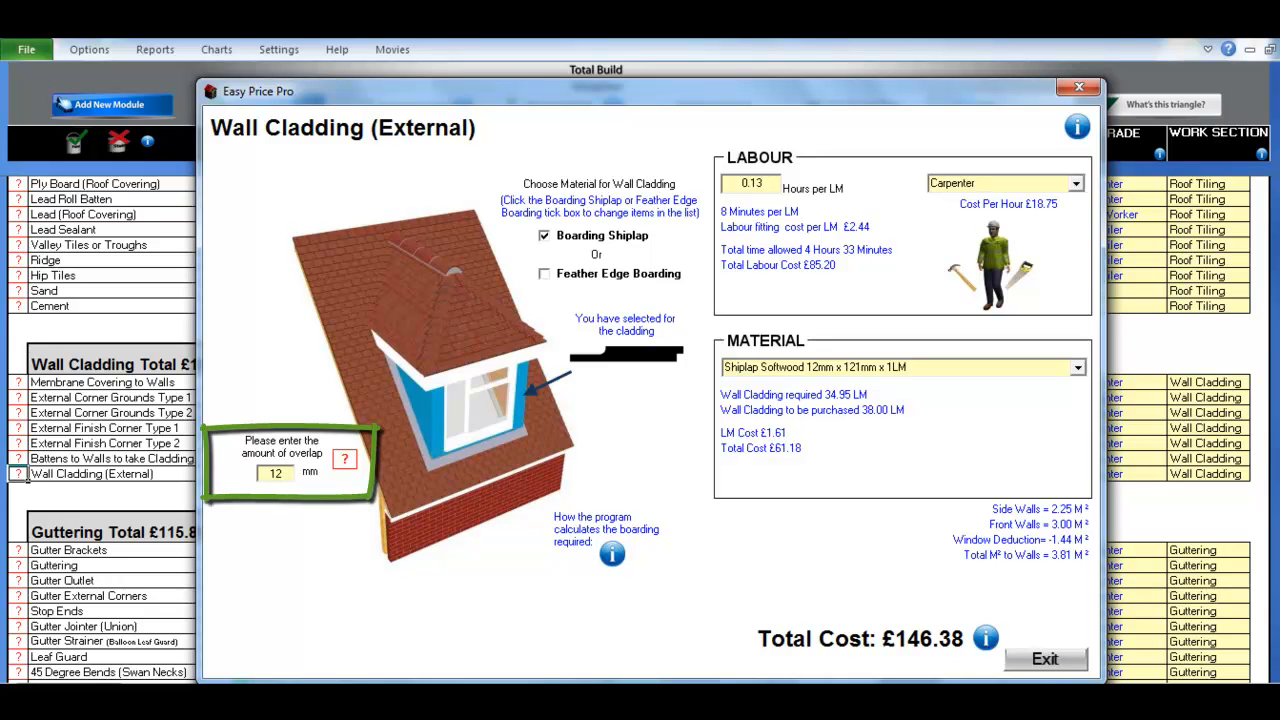
key(Escape)
Examine the Gutter Brackets, Guttering, Gutter Outlet, Gutter External Corners and Stop Ends items in the Guttering section.
scroll(640, 430, down, 1)
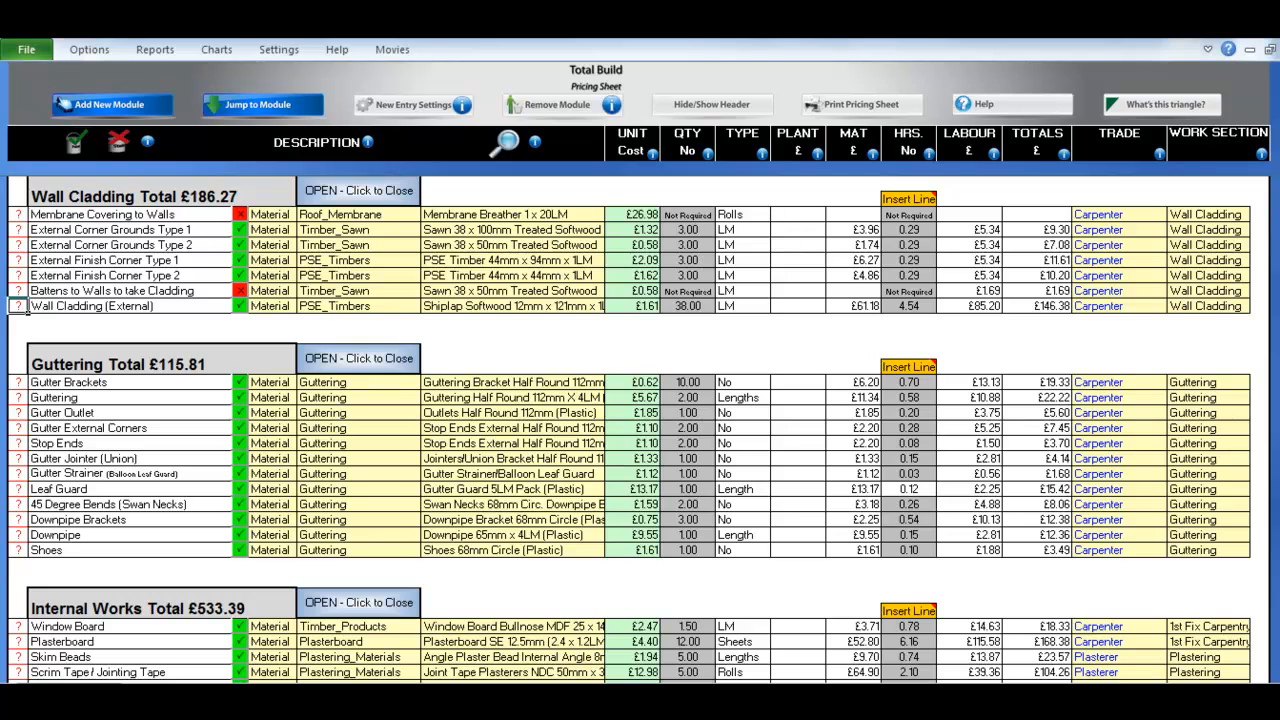
click(17, 382)
click(1040, 654)
click(18, 398)
click(1045, 659)
click(18, 413)
click(1045, 659)
click(18, 428)
click(1045, 659)
click(18, 443)
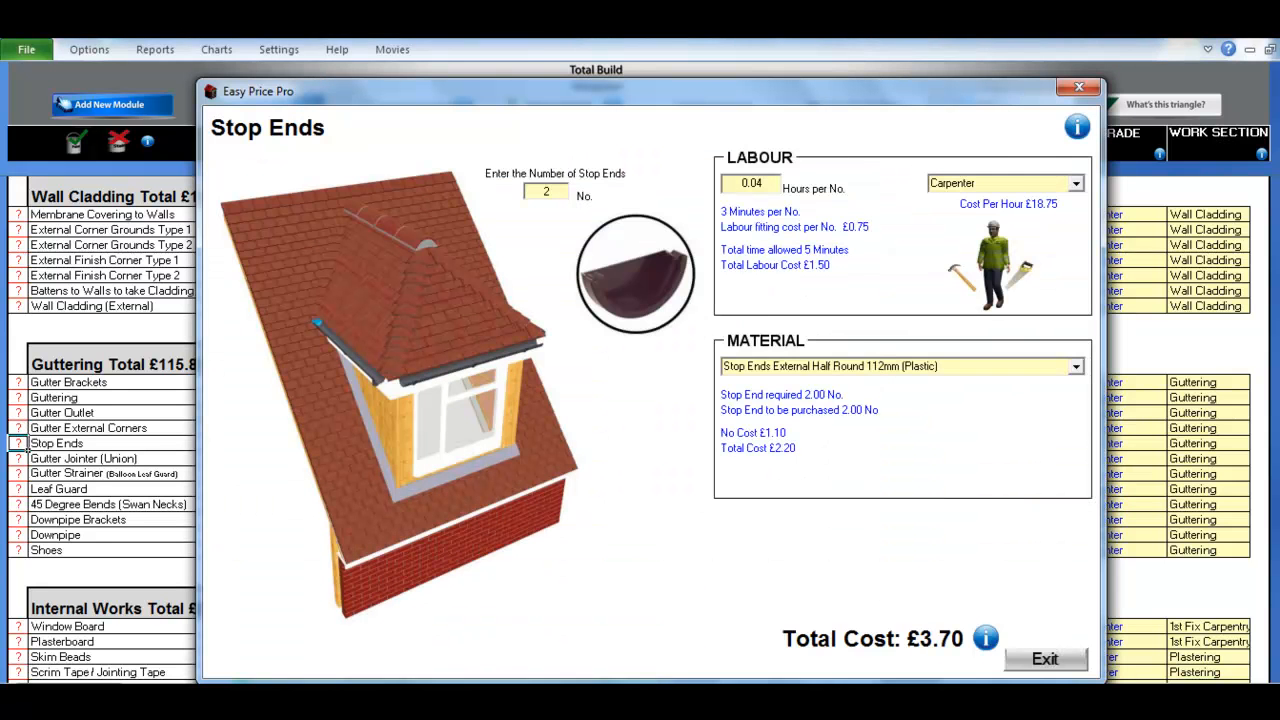
click(1045, 659)
Examine the Gutter Jointer (Union), Gutter Strainer (Balloon Leaf Guard) and Leaf Guard details in the Guttering section.
click(18, 458)
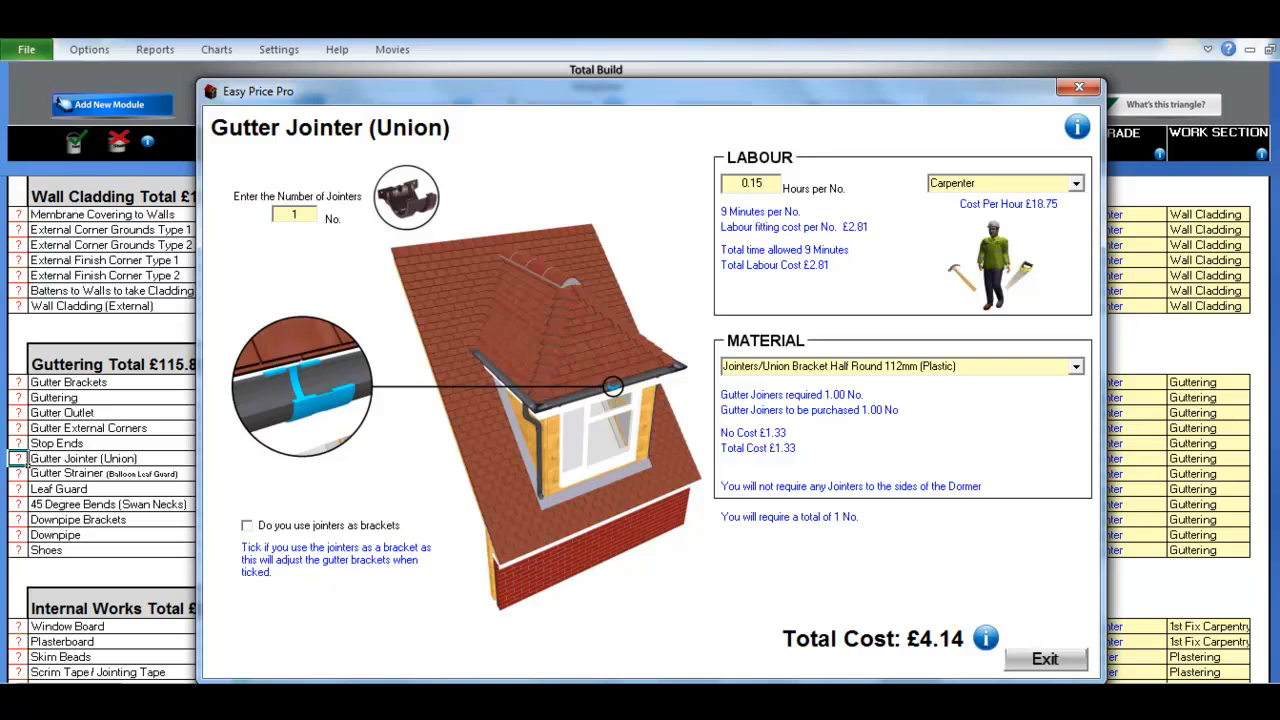
click(1045, 659)
click(18, 473)
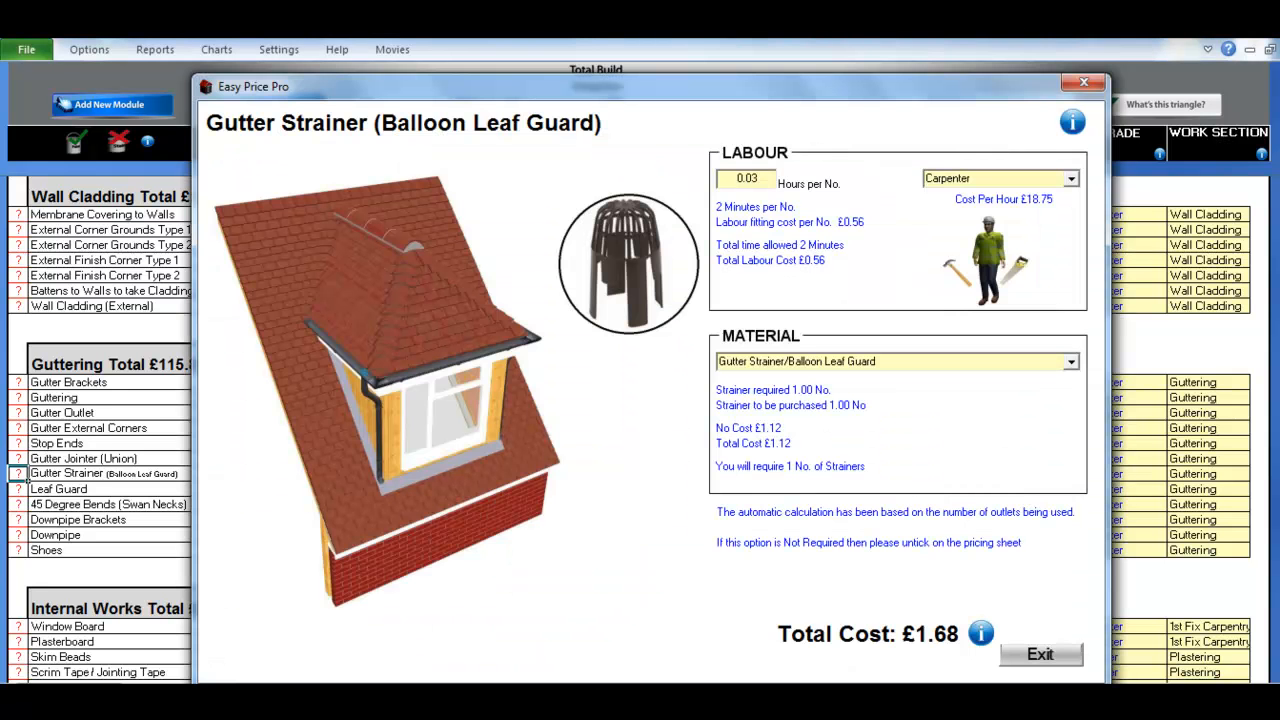
click(1040, 654)
click(18, 489)
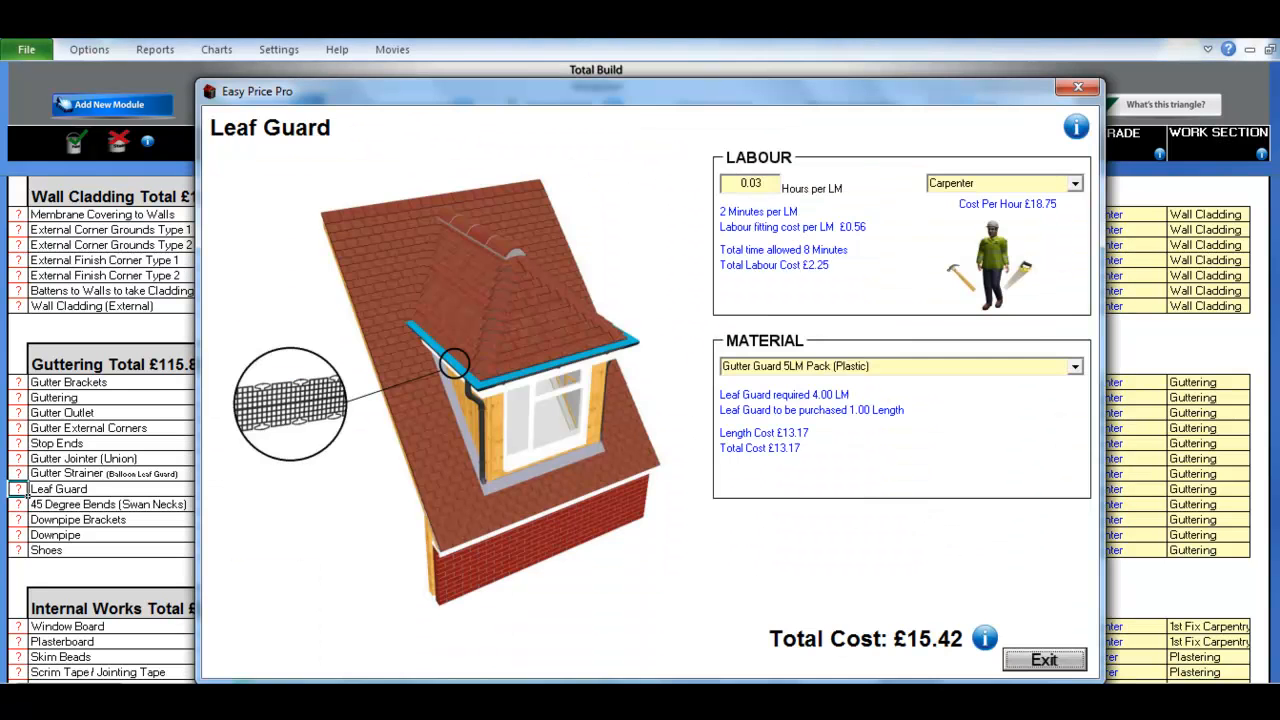
click(1045, 659)
Examine the 45 Degree Bends (Swan Necks), Downpipe Brackets, Downpipe and Shoes items in the Guttering section.
click(18, 504)
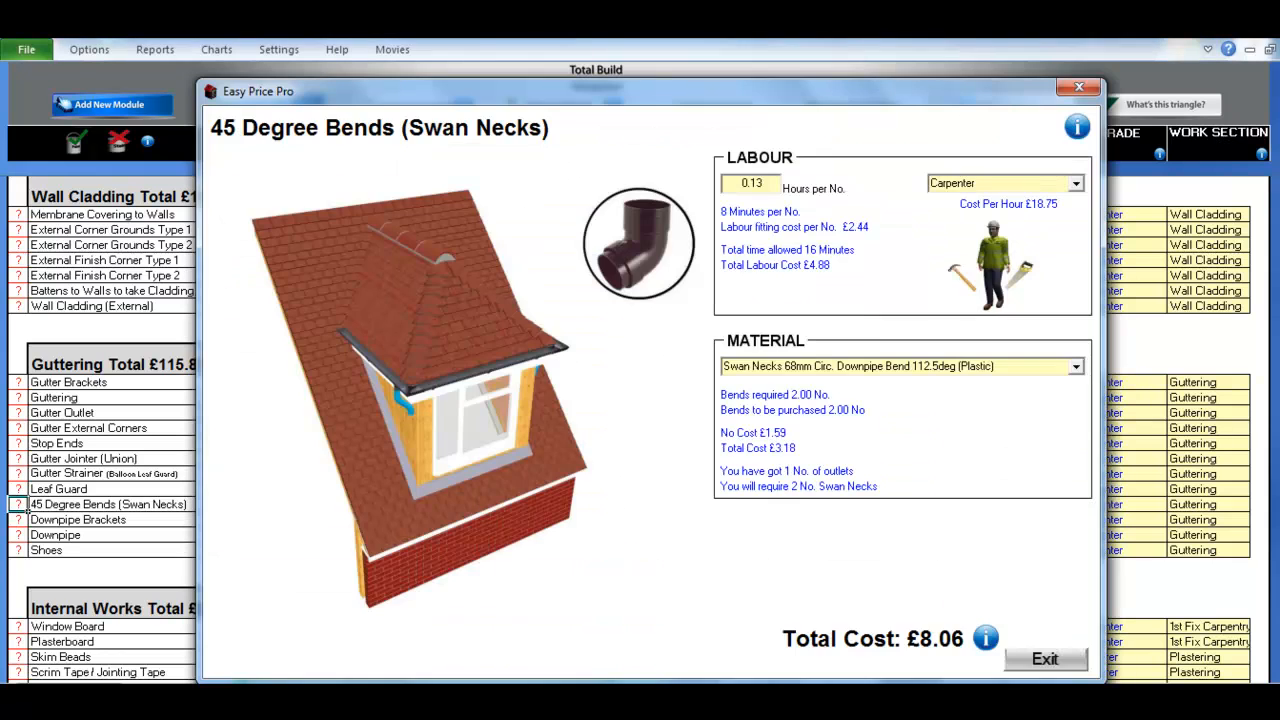
click(18, 519)
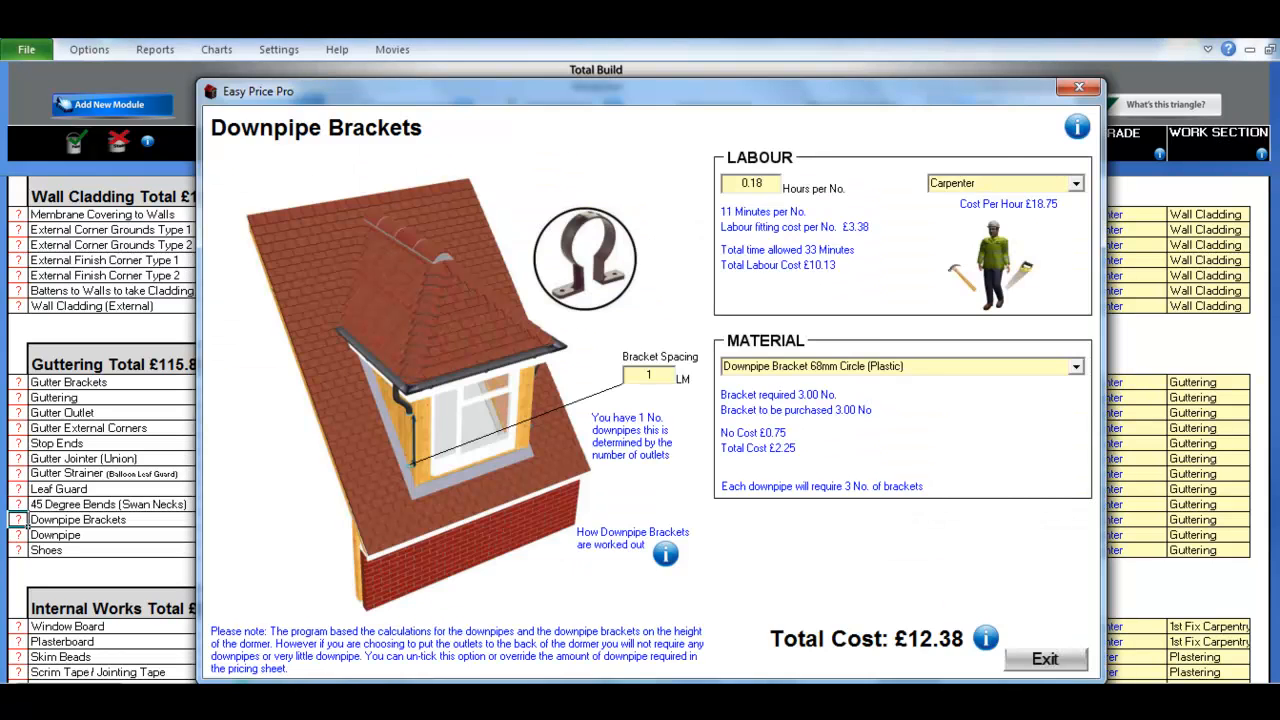
click(1045, 659)
click(18, 535)
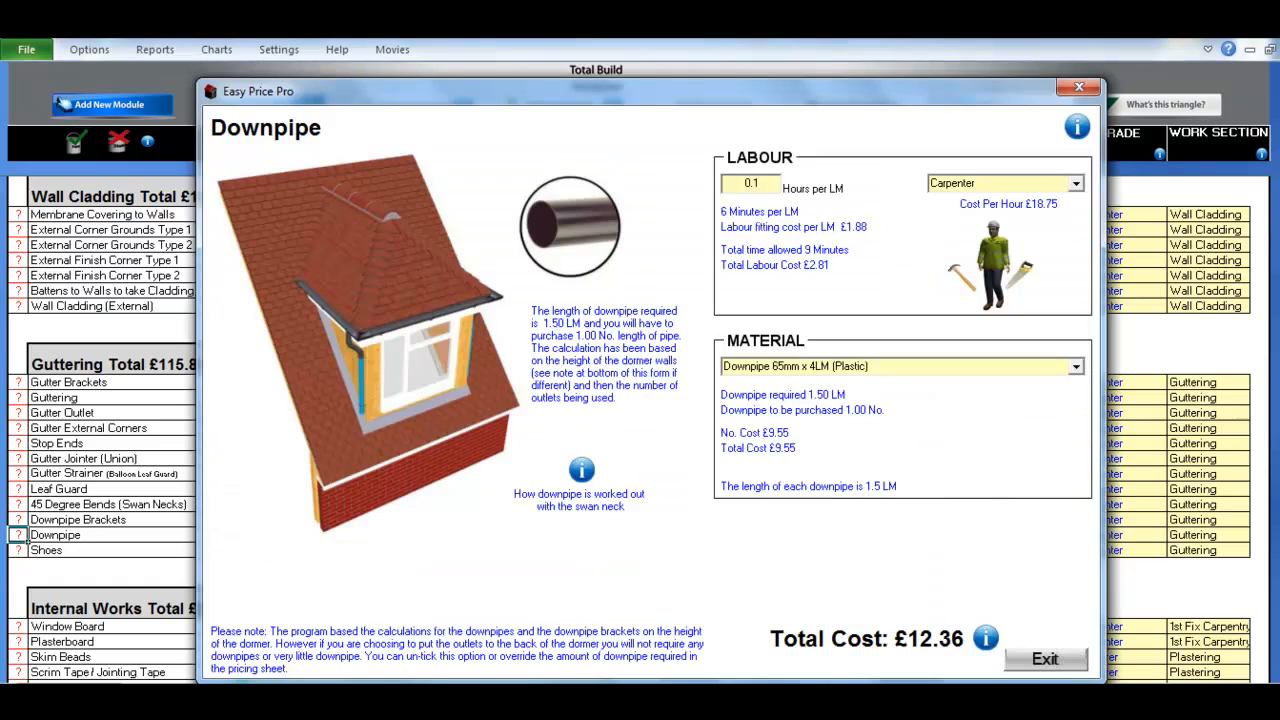
key(Escape)
click(18, 550)
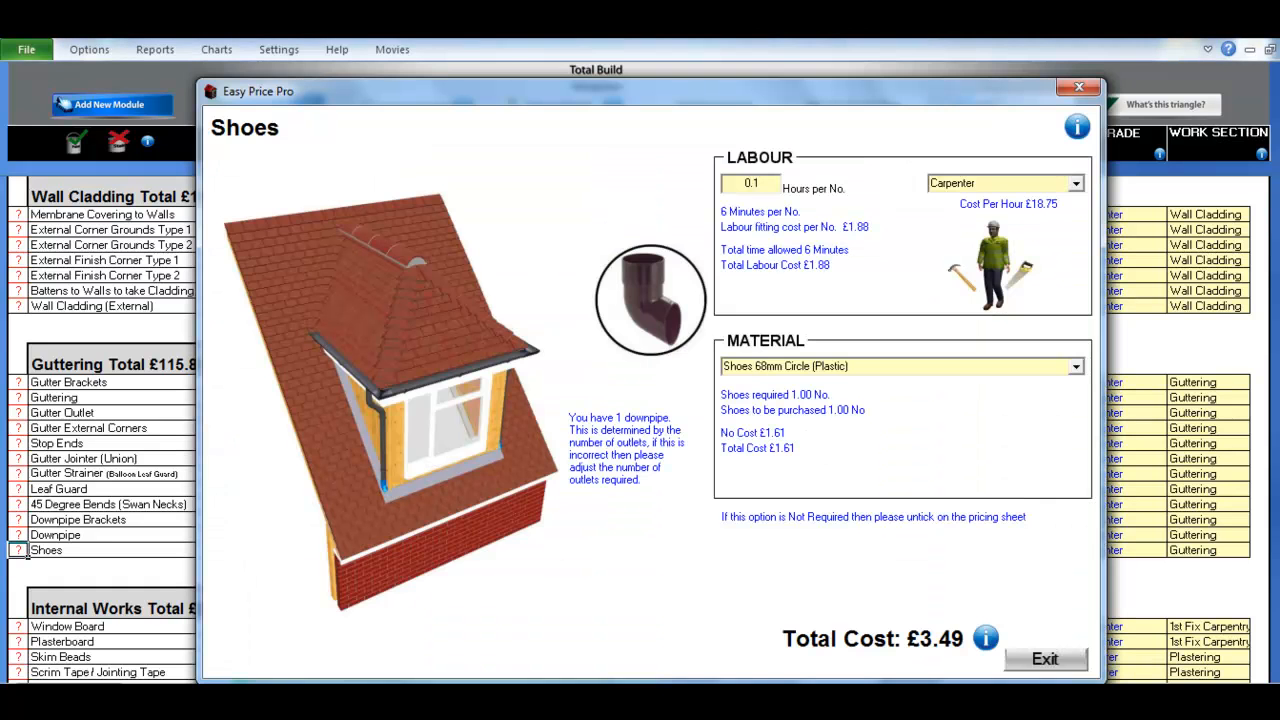
key(Escape)
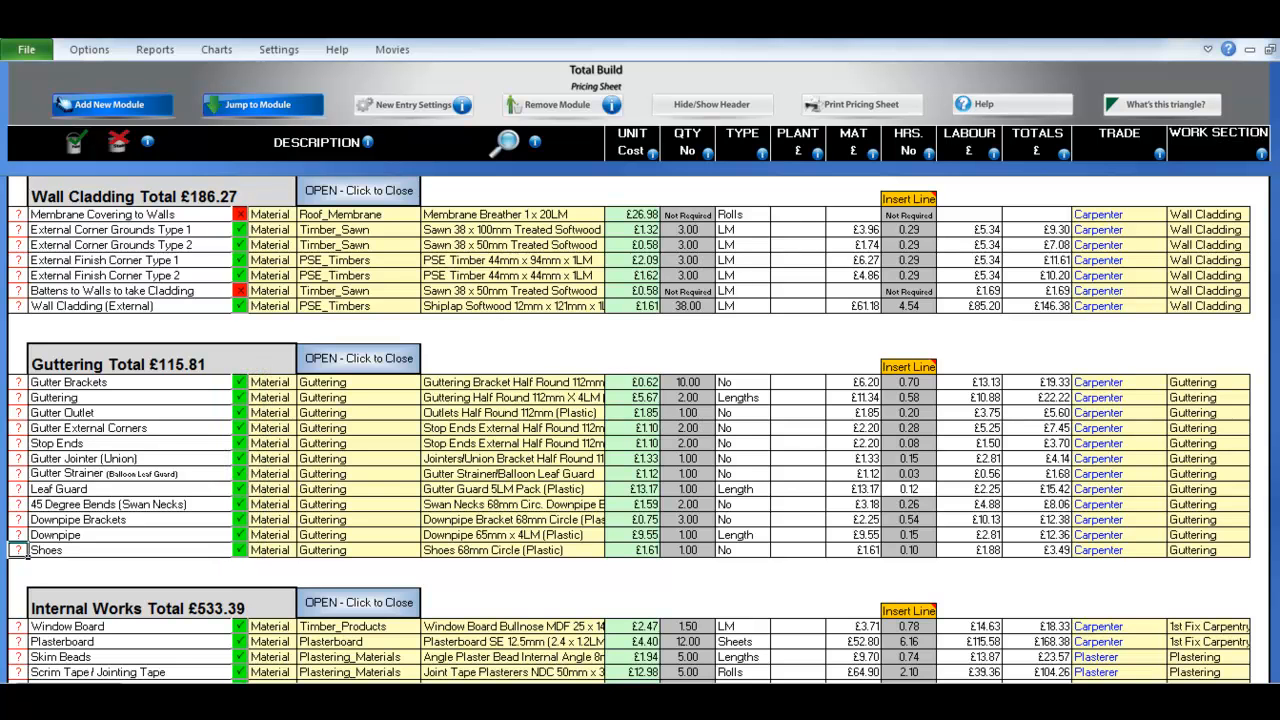
Examine the Window Board, Plasterboard and Skim Beads items in the Internal Works section.
scroll(629, 430, down, 4)
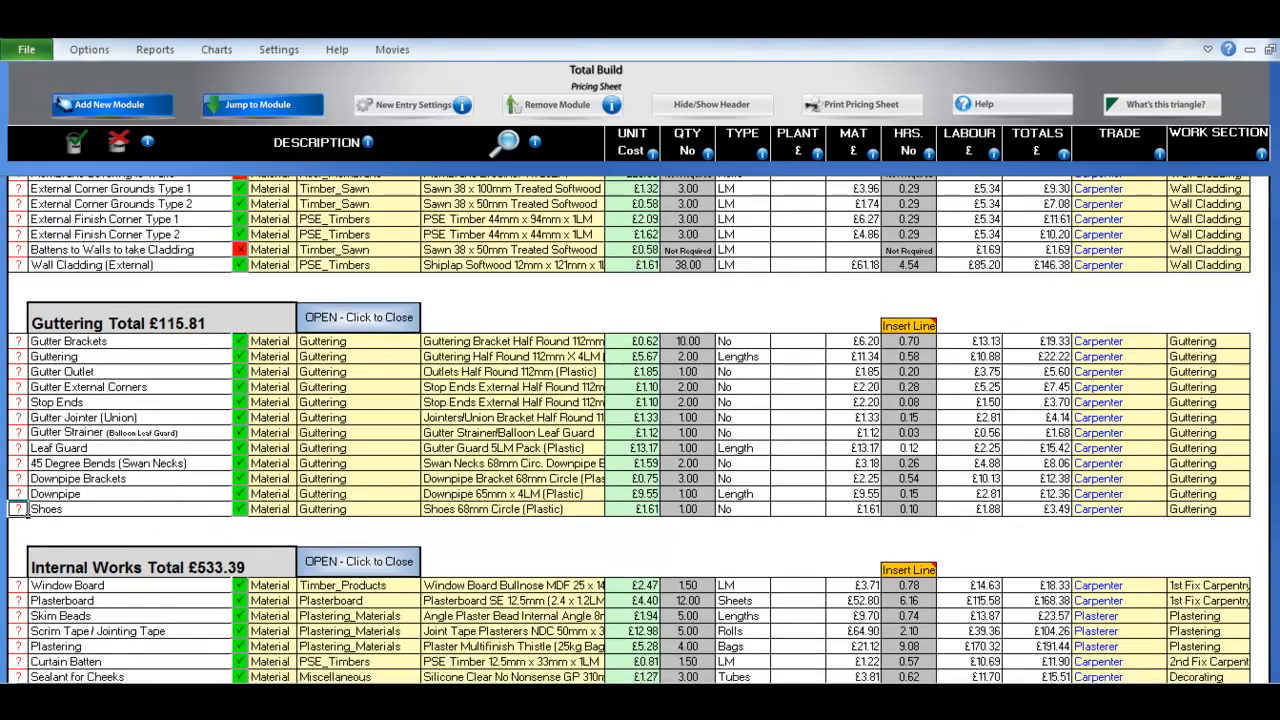
scroll(629, 430, down, 3)
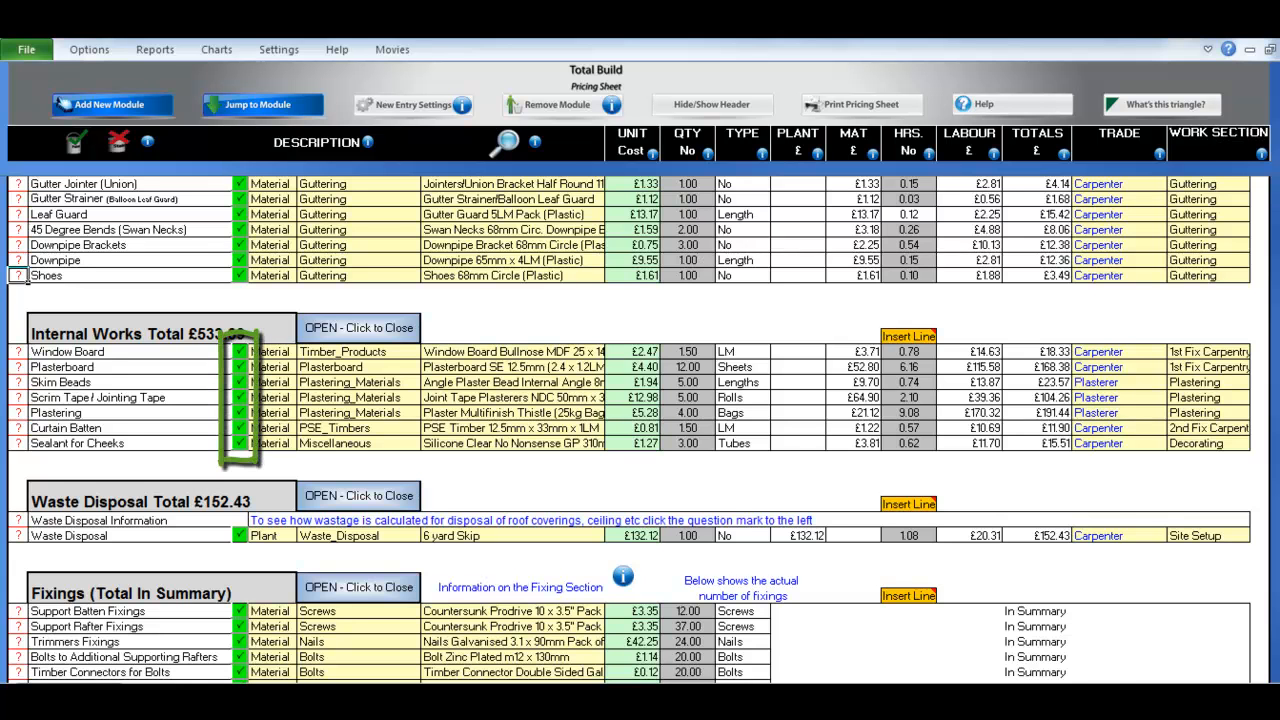
click(18, 351)
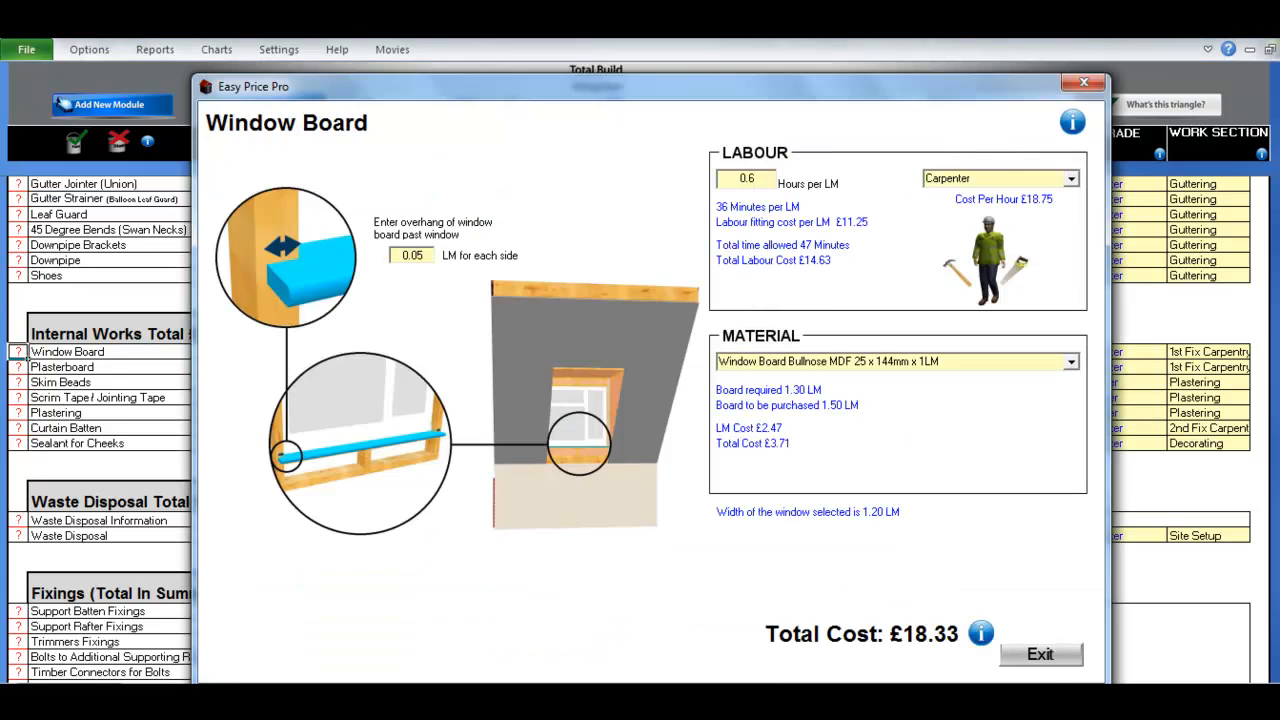
click(1041, 655)
click(18, 367)
click(1041, 655)
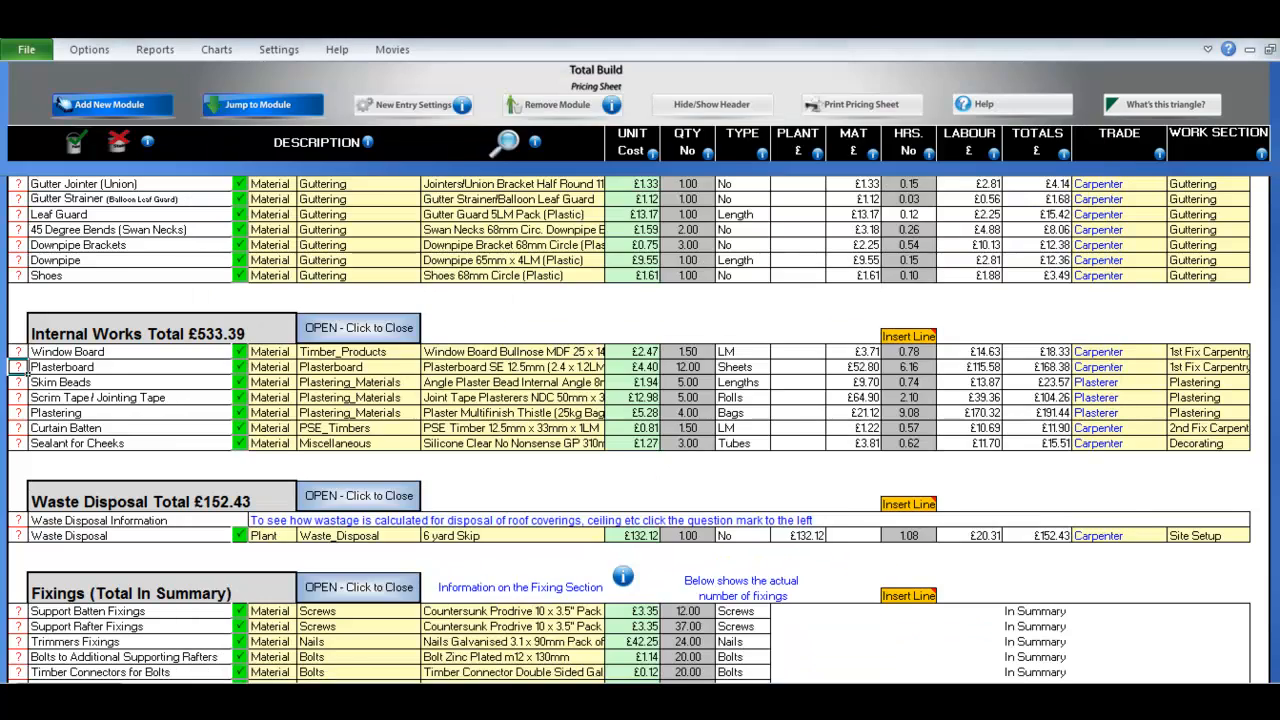
click(18, 382)
click(1045, 658)
Examine the Scrim Tape / Jointing Tape, Plastering, Curtain Batten and Sealant for Cheeks items, rechecking how the plastering area is calculated.
click(18, 397)
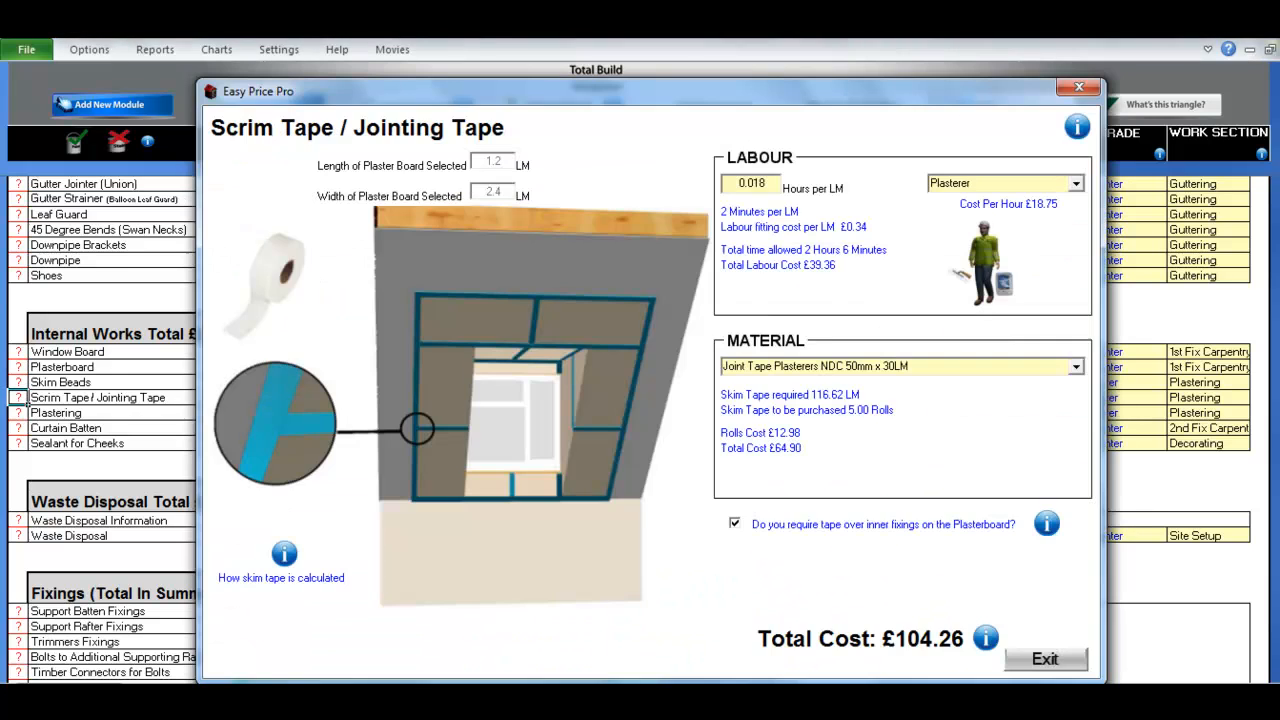
click(1045, 658)
click(18, 412)
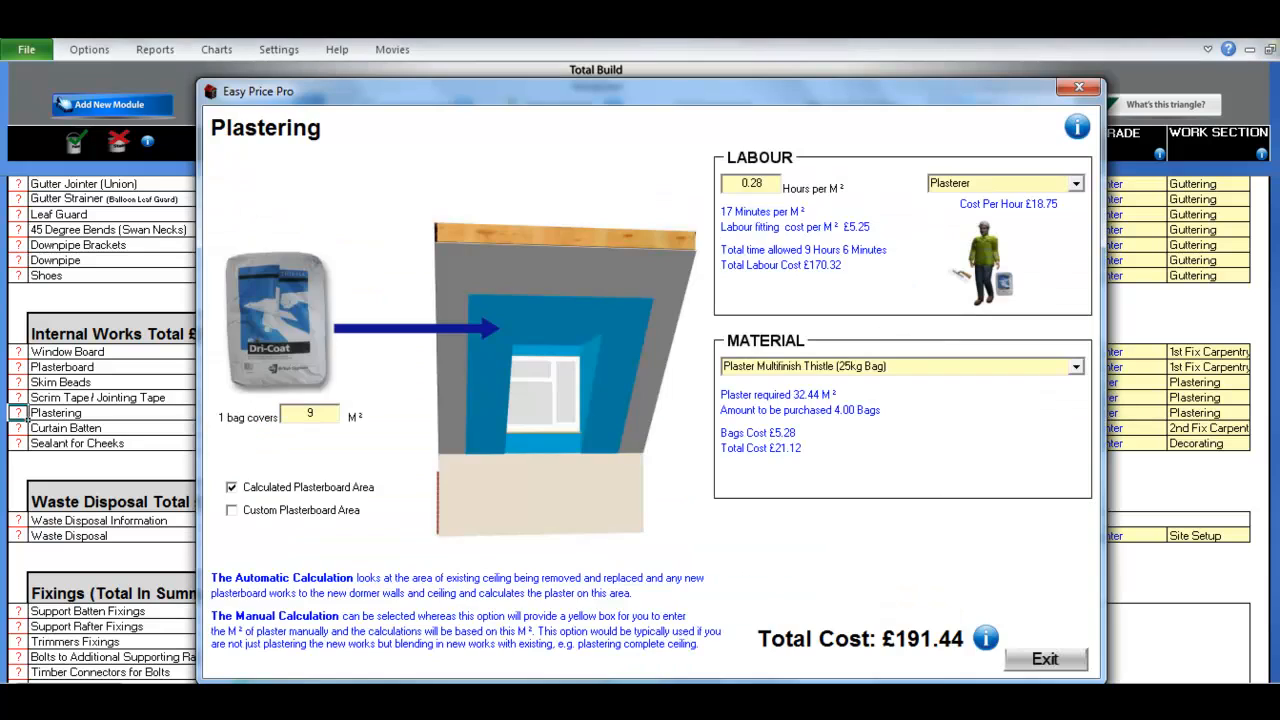
click(1045, 658)
click(18, 427)
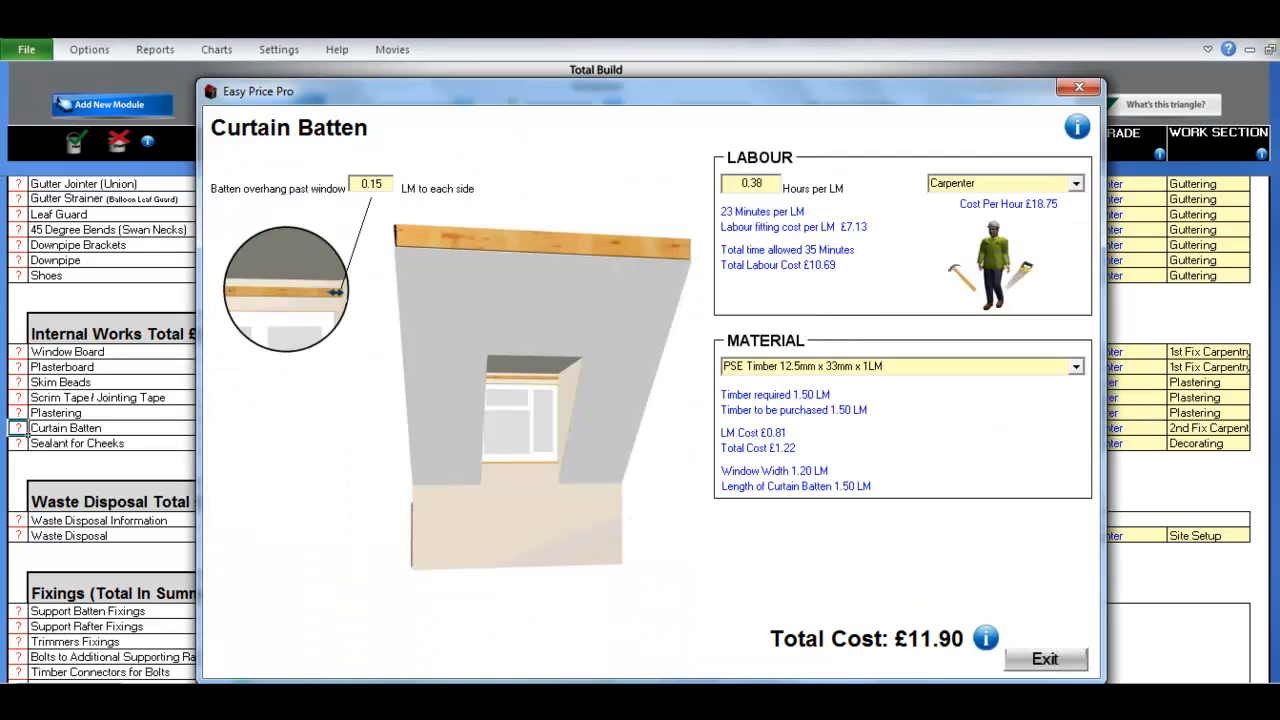
click(1045, 658)
click(18, 443)
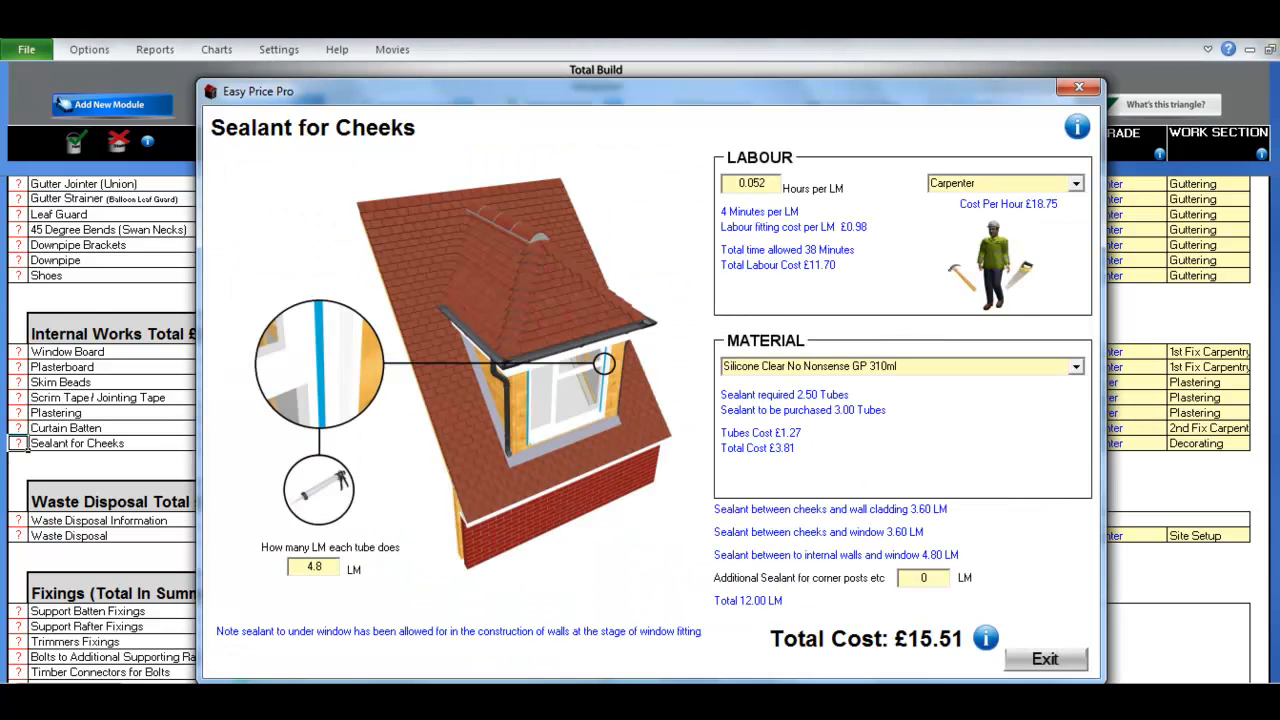
click(1045, 658)
click(18, 412)
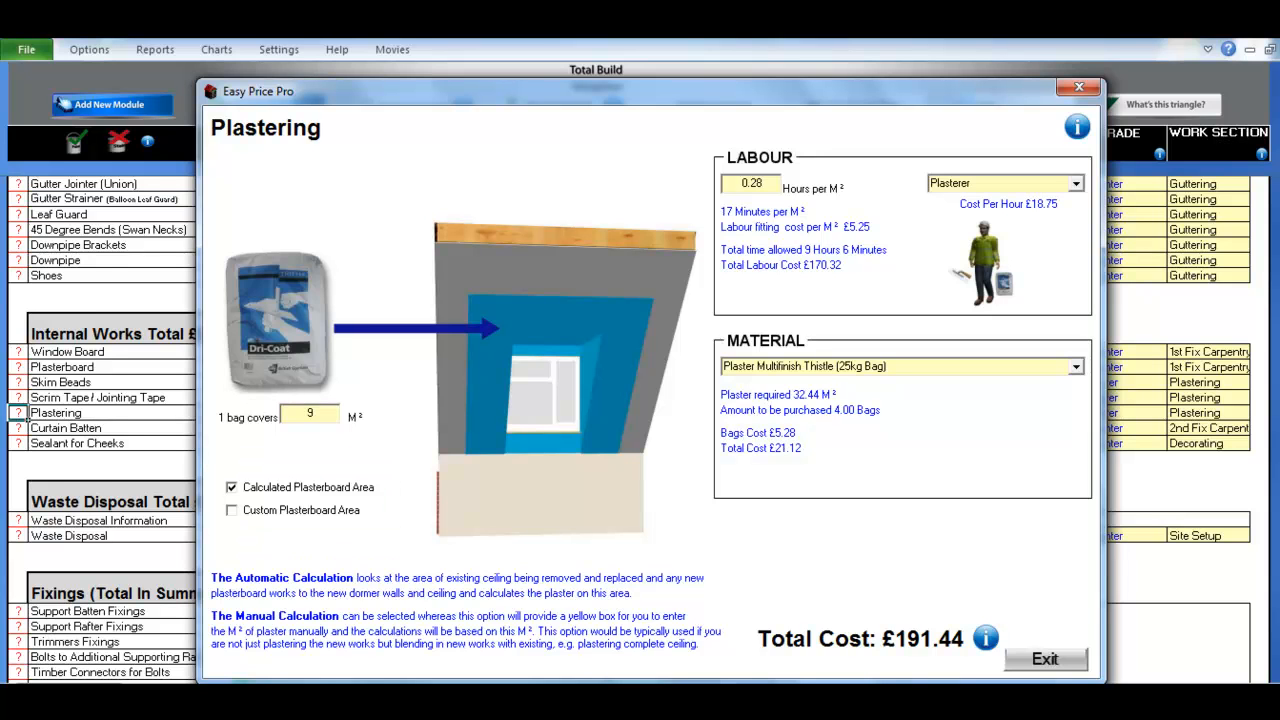
click(1045, 659)
Examine the Waste Disposal Information allowances and the labour, plant and disposal type options of the Waste Disposal item.
scroll(640, 430, down, 1)
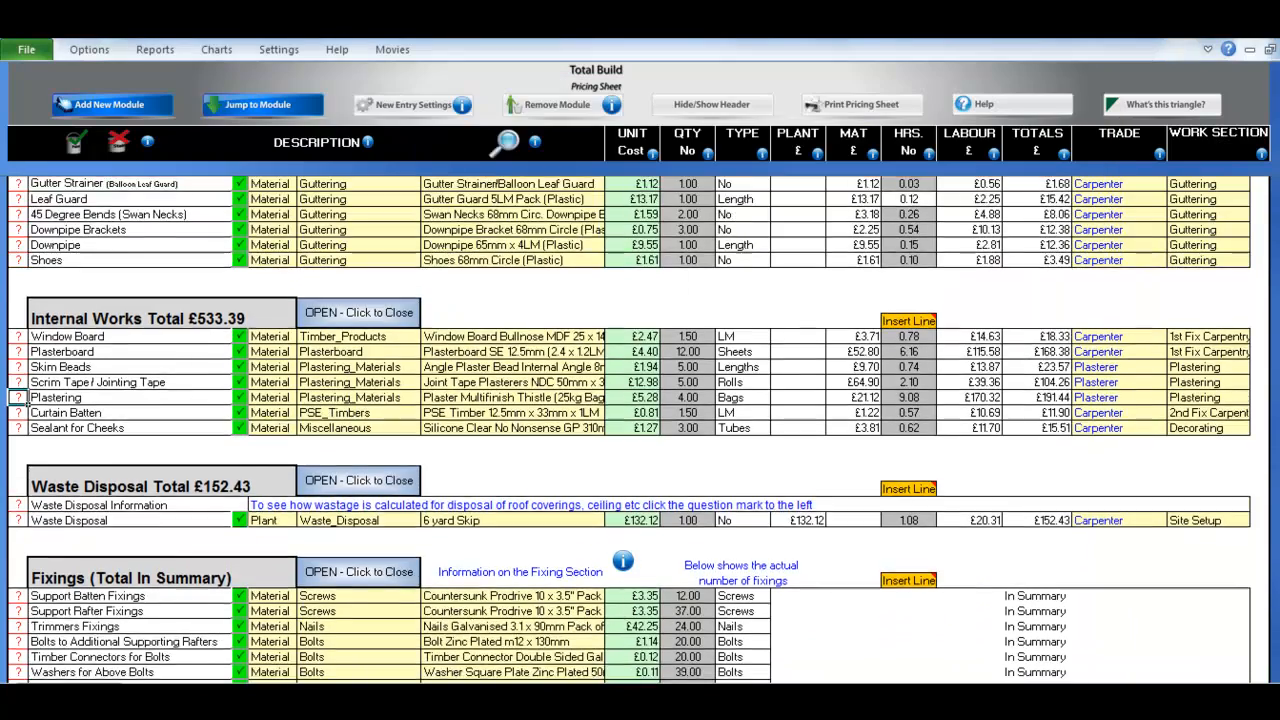
scroll(640, 430, down, 5)
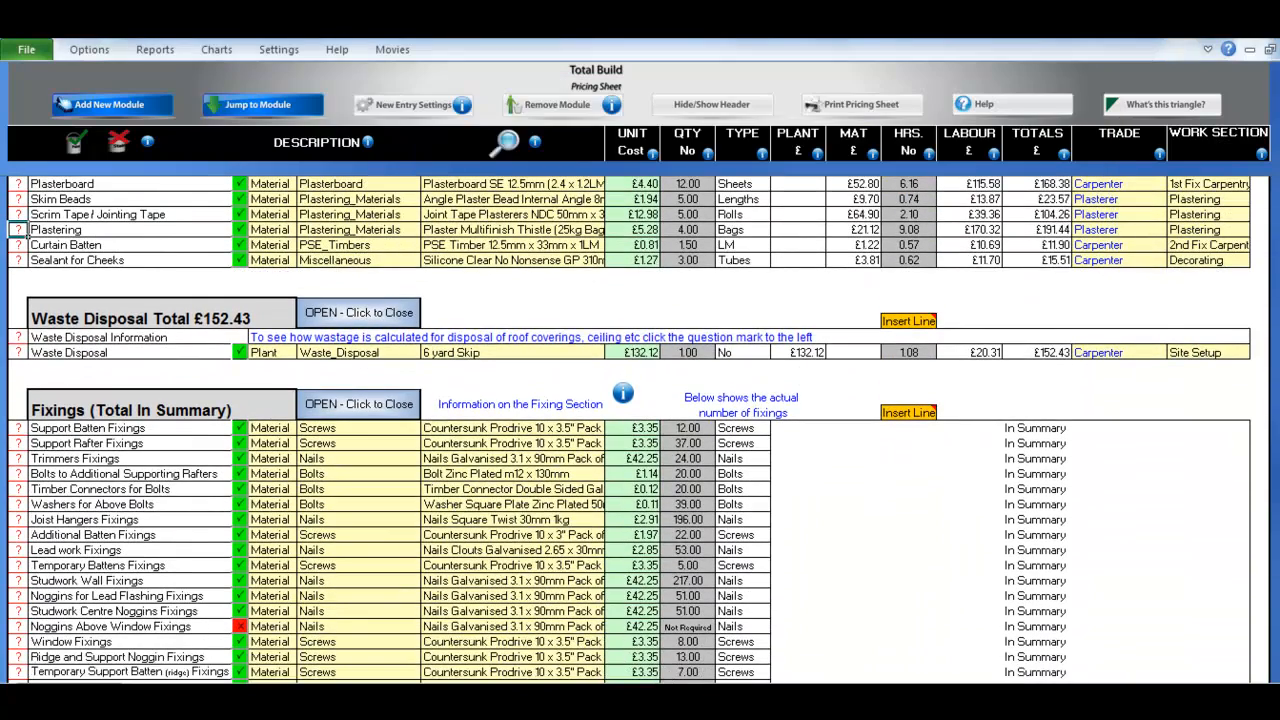
click(18, 337)
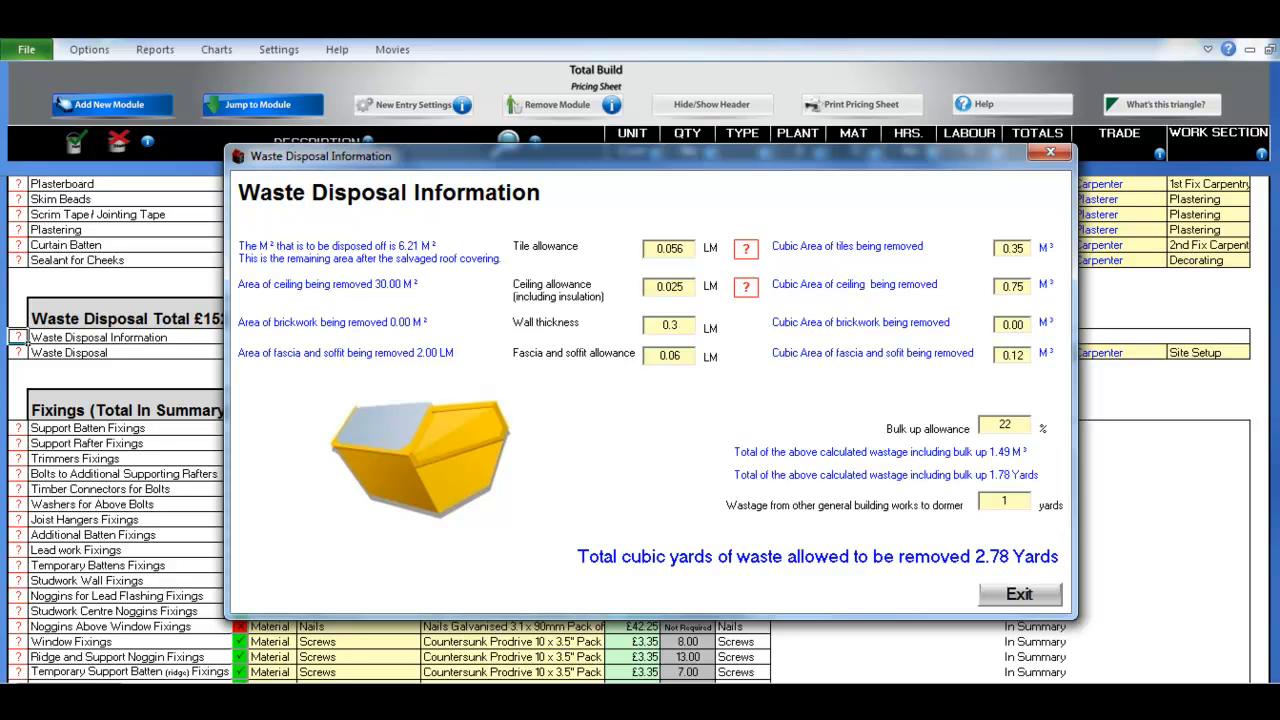
click(1019, 595)
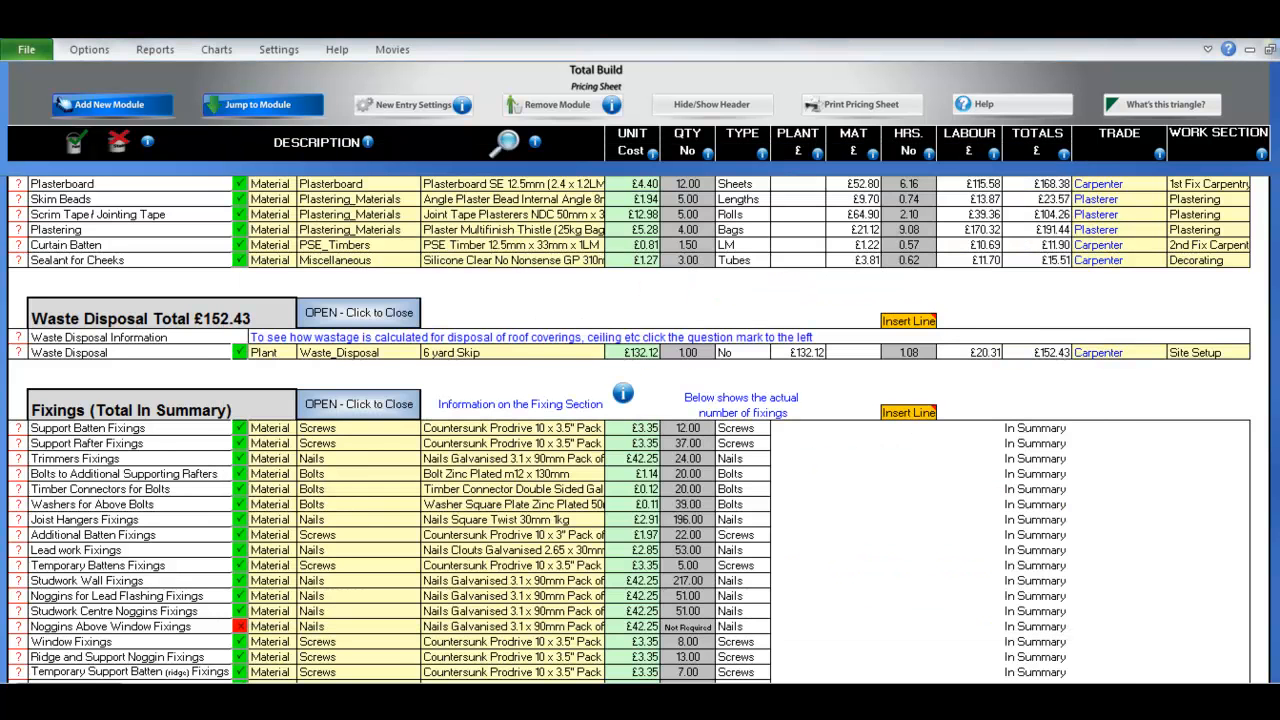
click(18, 352)
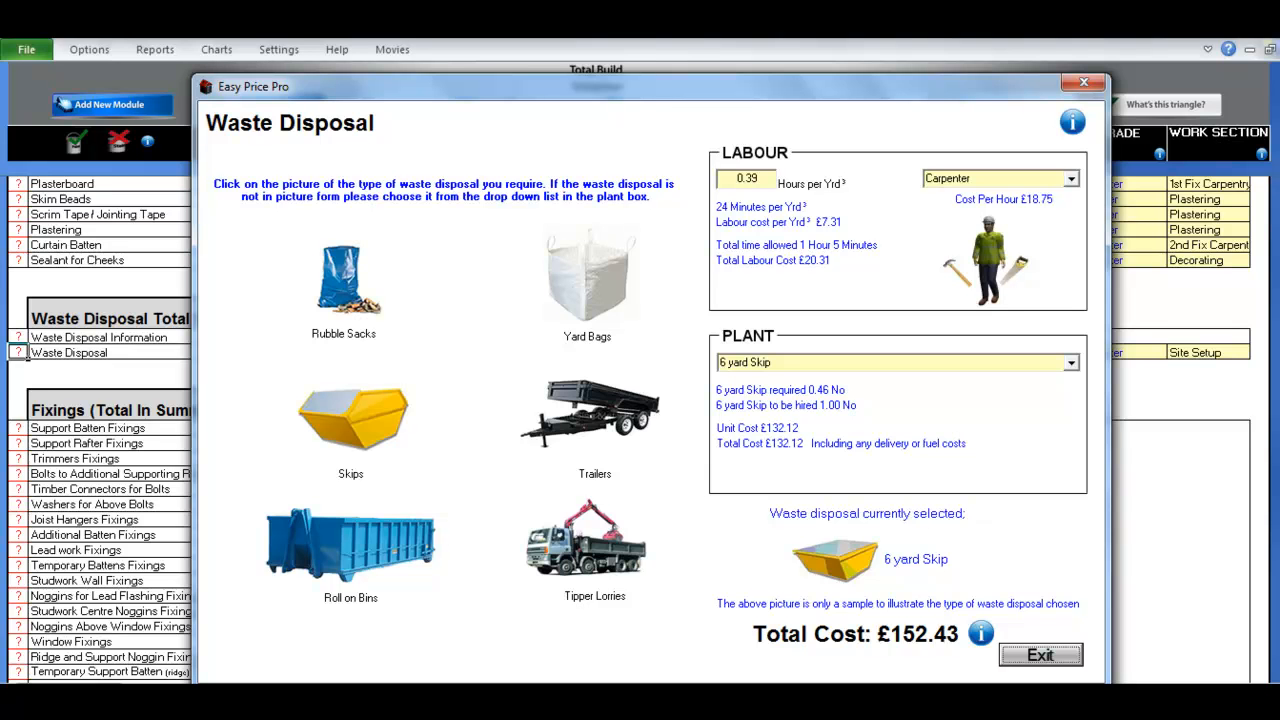
click(1041, 655)
Examine the Fixings section's items and quantities, including the Joist Hangers Fixings item.
scroll(640, 430, down, 4)
click(18, 459)
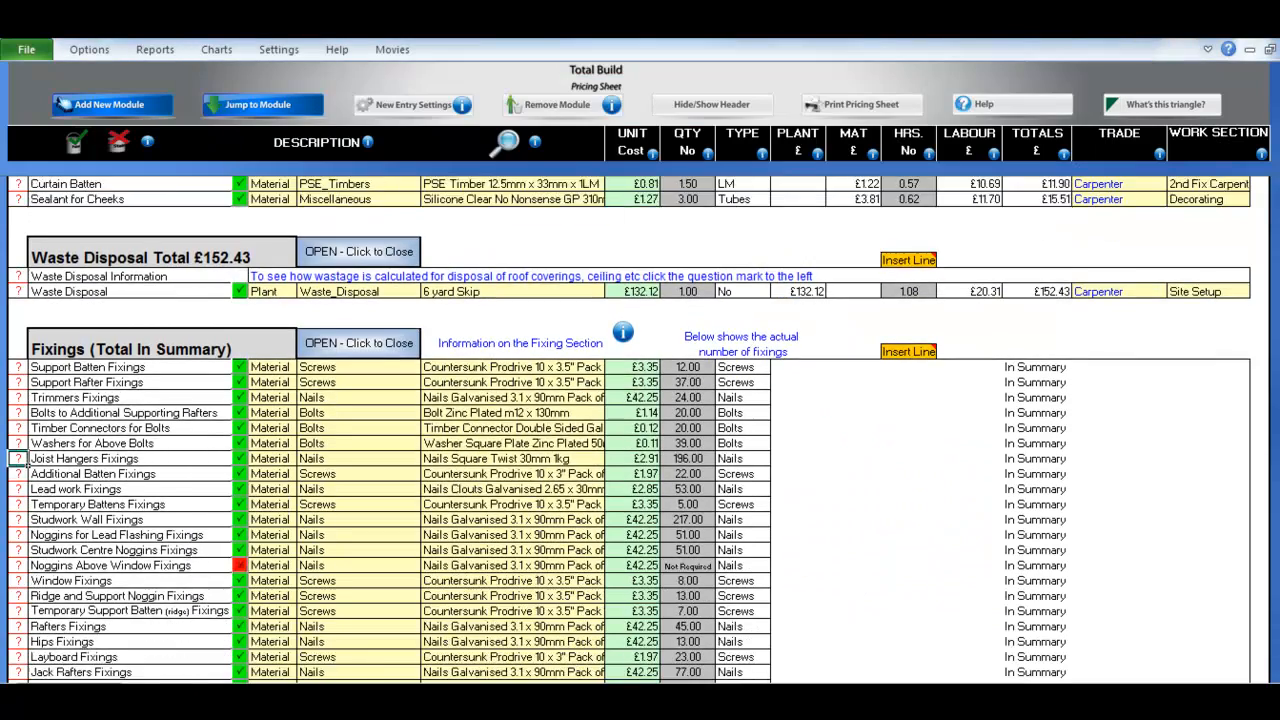
scroll(640, 430, down, 3)
scroll(640, 430, down, 1)
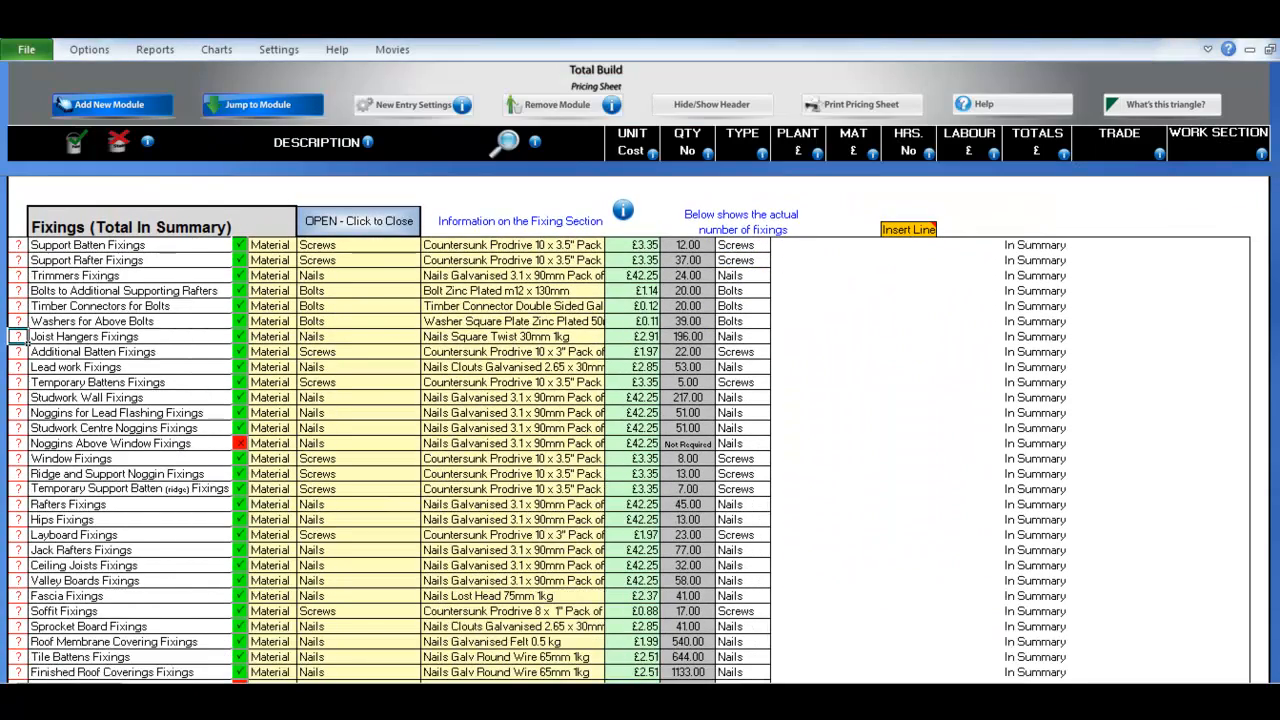
scroll(640, 430, down, 3)
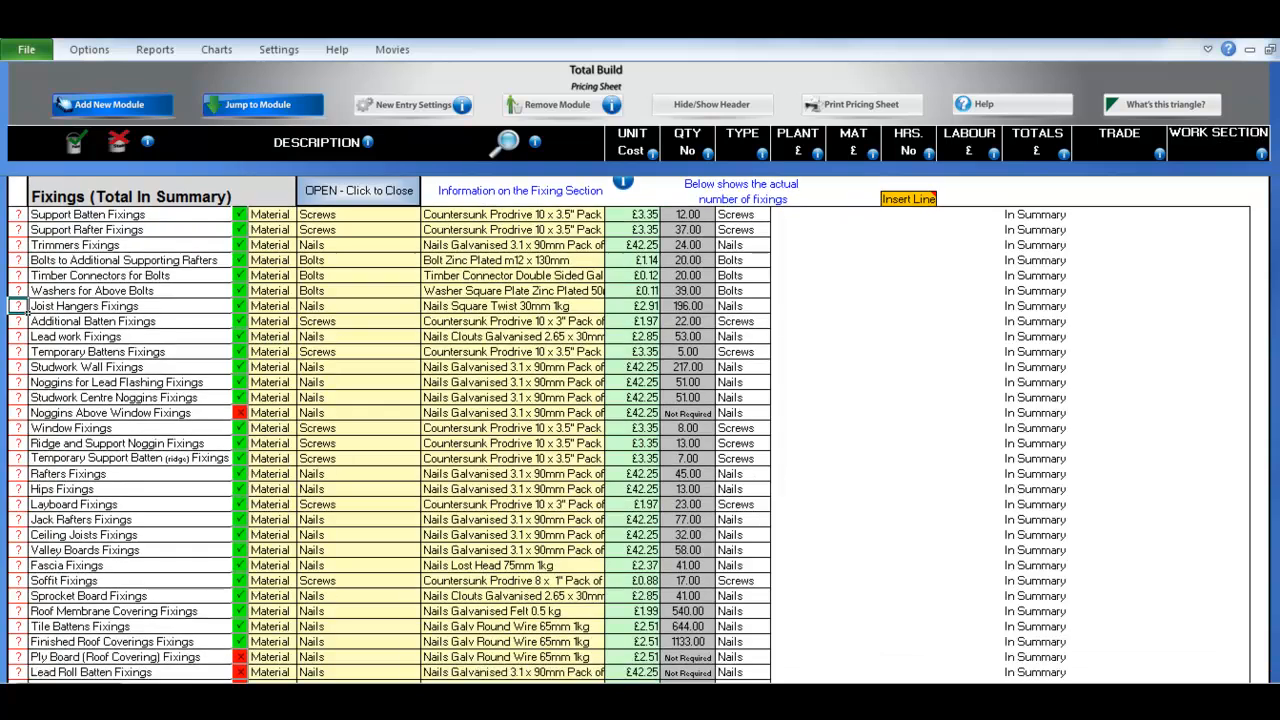
scroll(640, 430, down, 2)
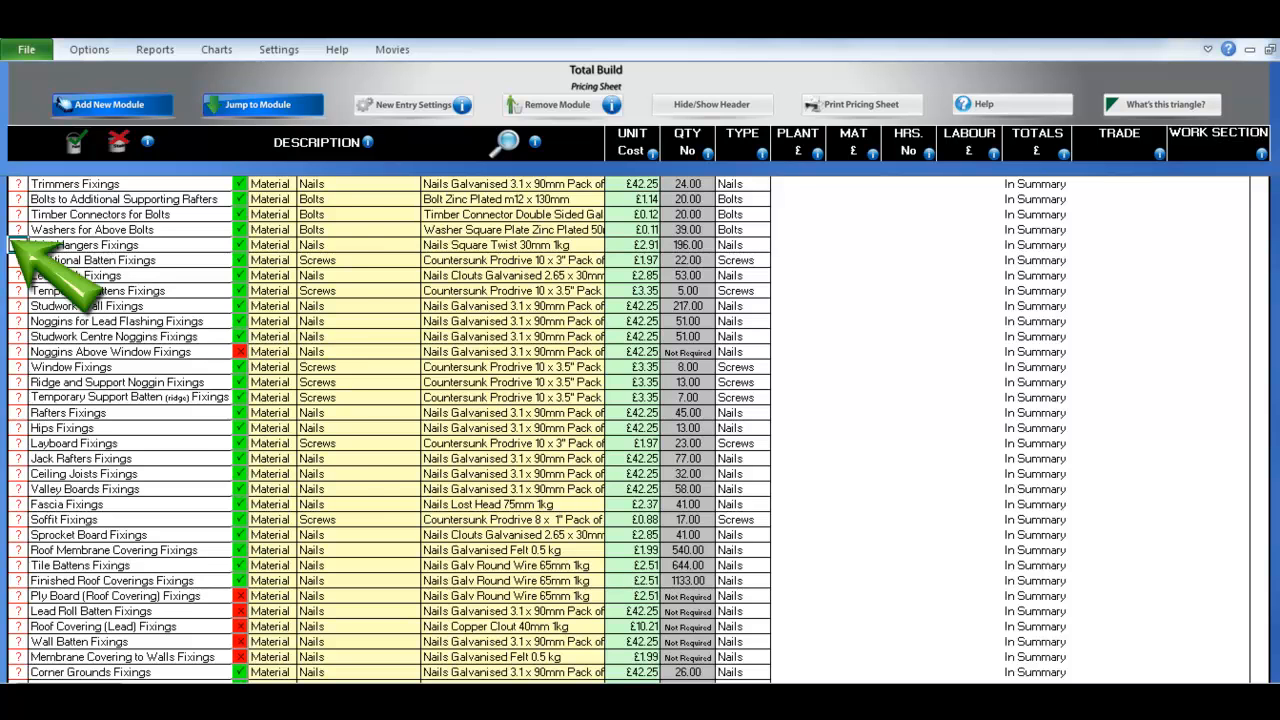
click(17, 245)
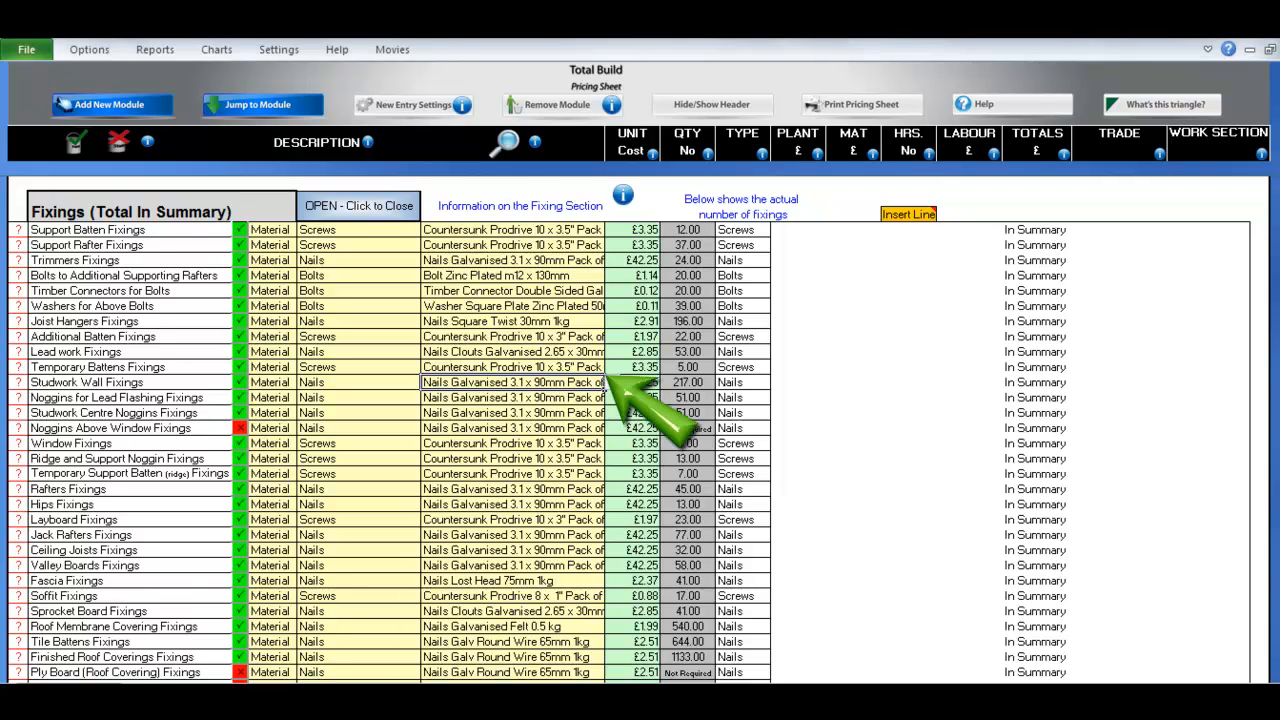
Select Nails Galvanised 3.1 x 90mm Pack of 1100 as the material for the Studwork Centre Noggins Fixings.
click(505, 142)
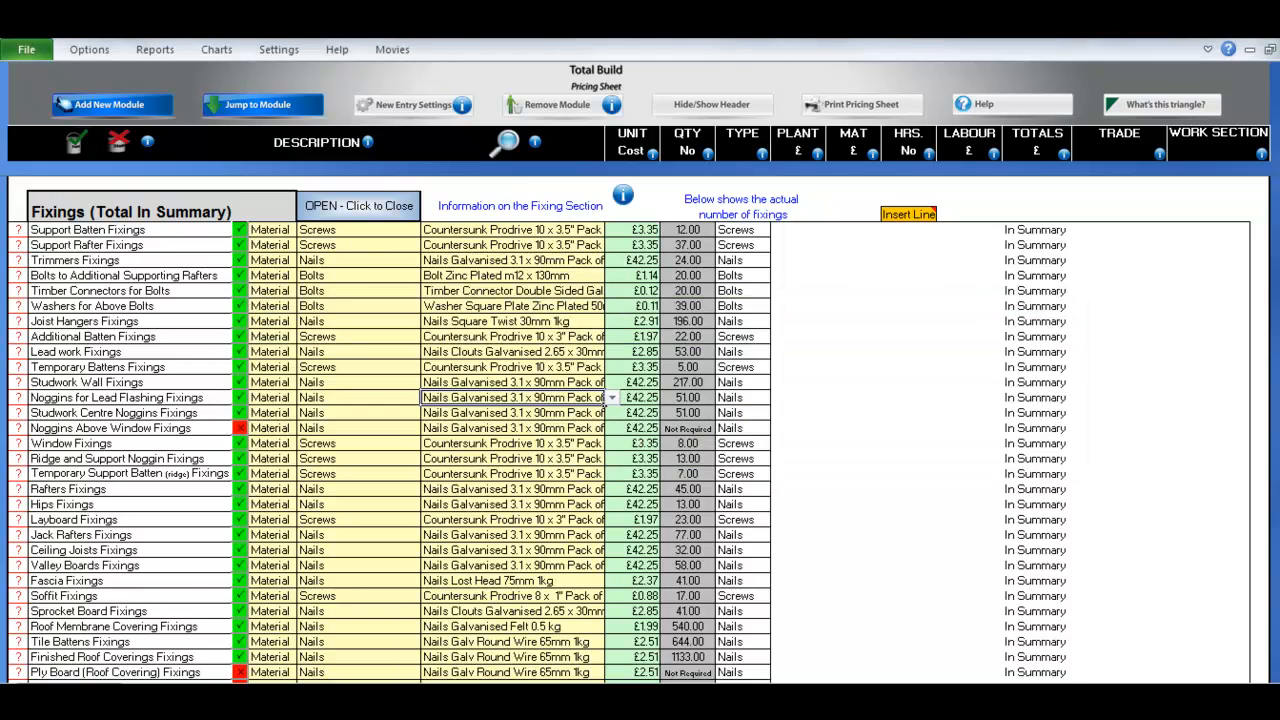
click(505, 142)
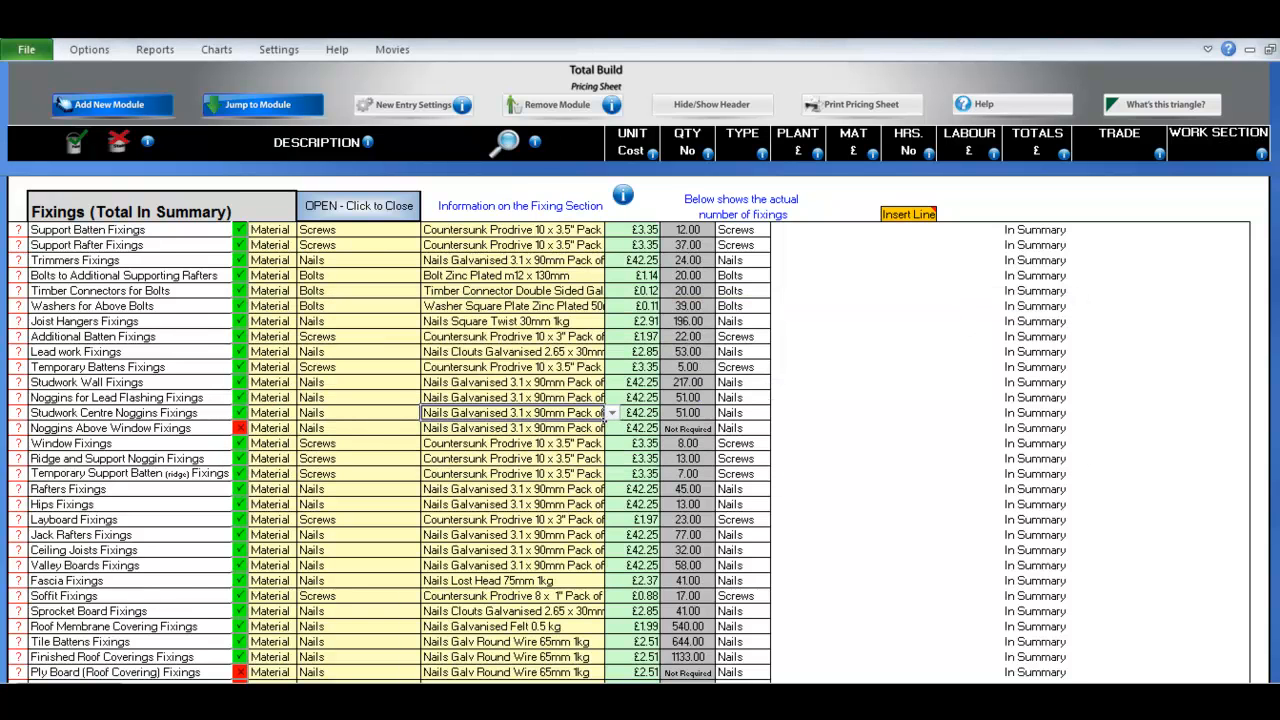
click(505, 142)
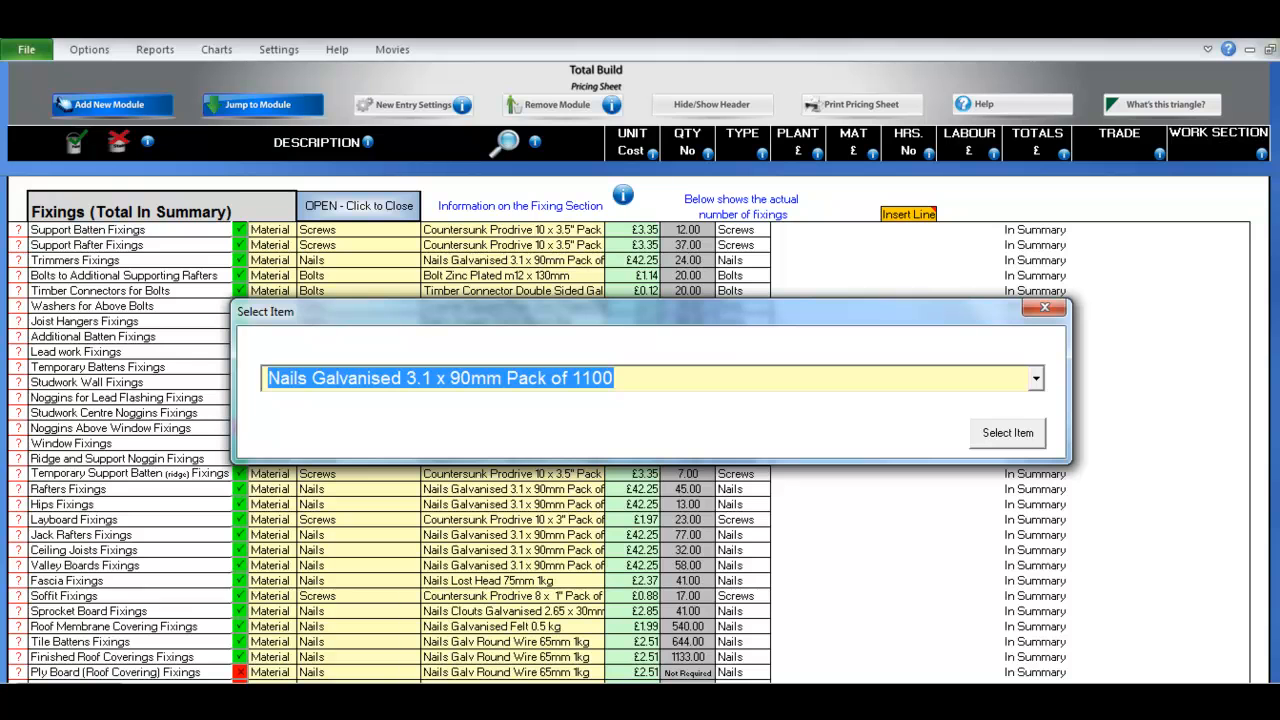
key(Return)
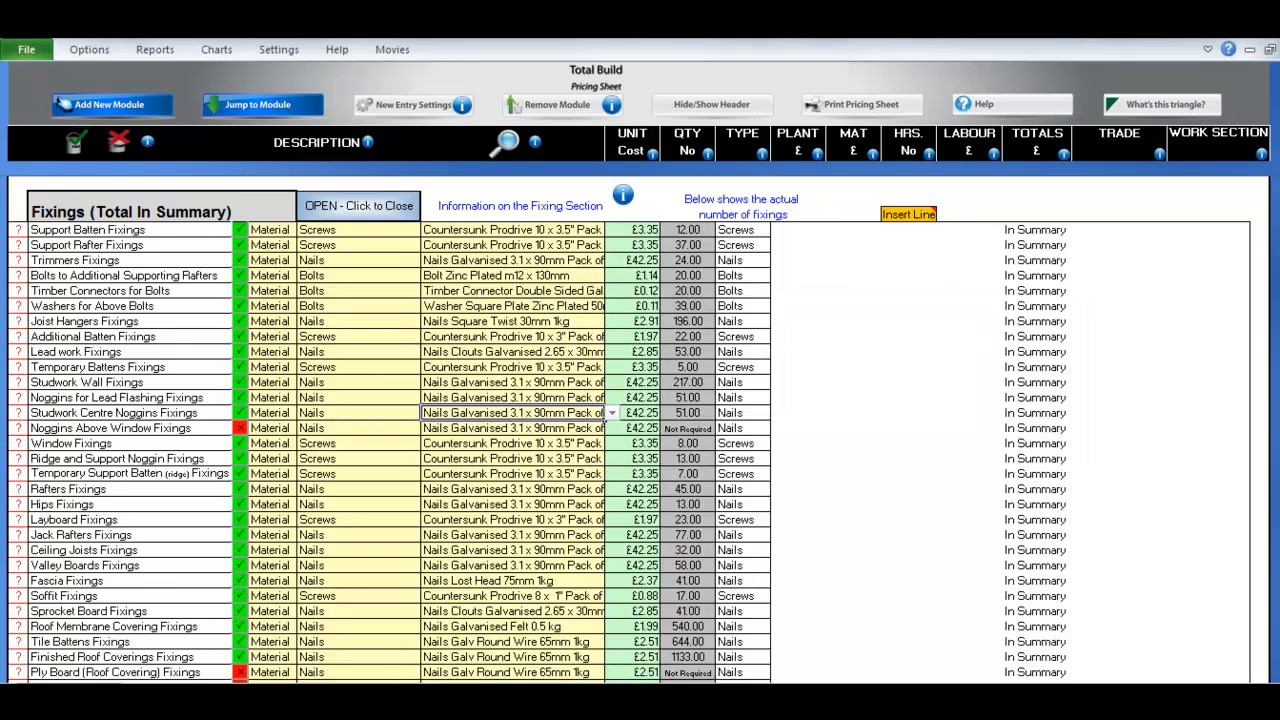
Examine the Jack Rafters Fixings item and the rest of the Fixings section down to Finish Wall Cladding Fixings.
scroll(640, 430, down, 3)
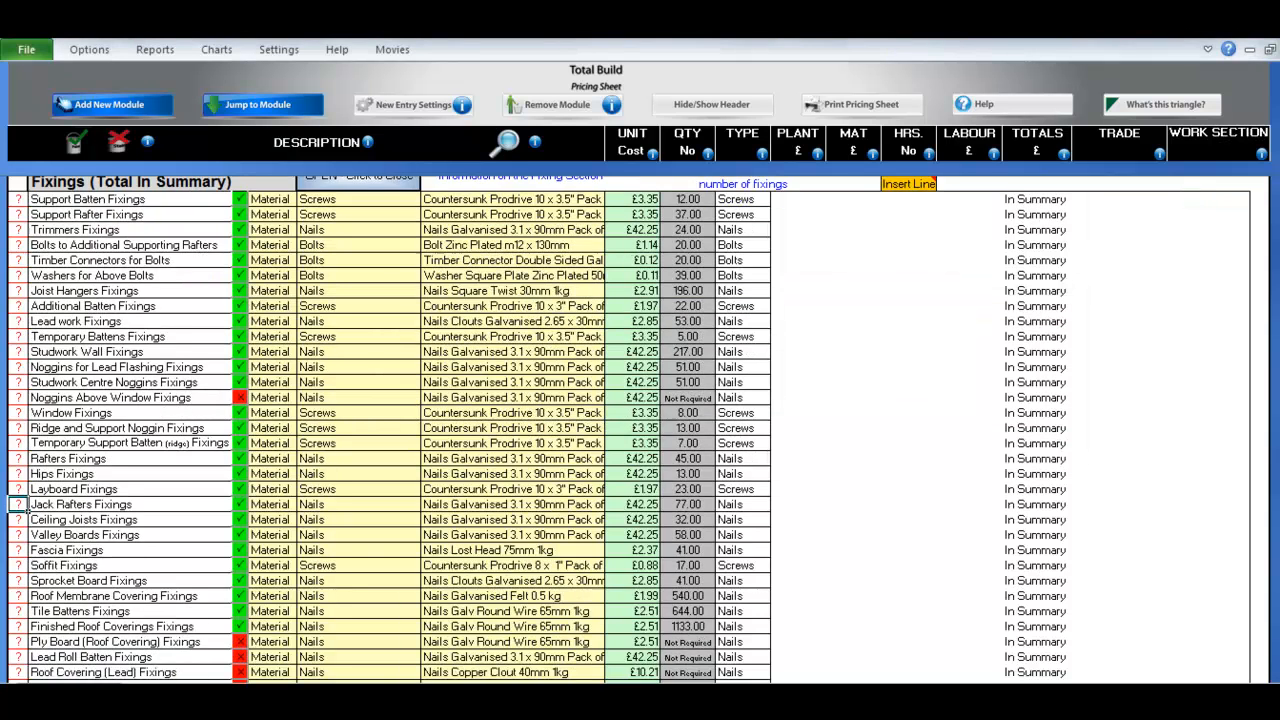
scroll(640, 430, down, 3)
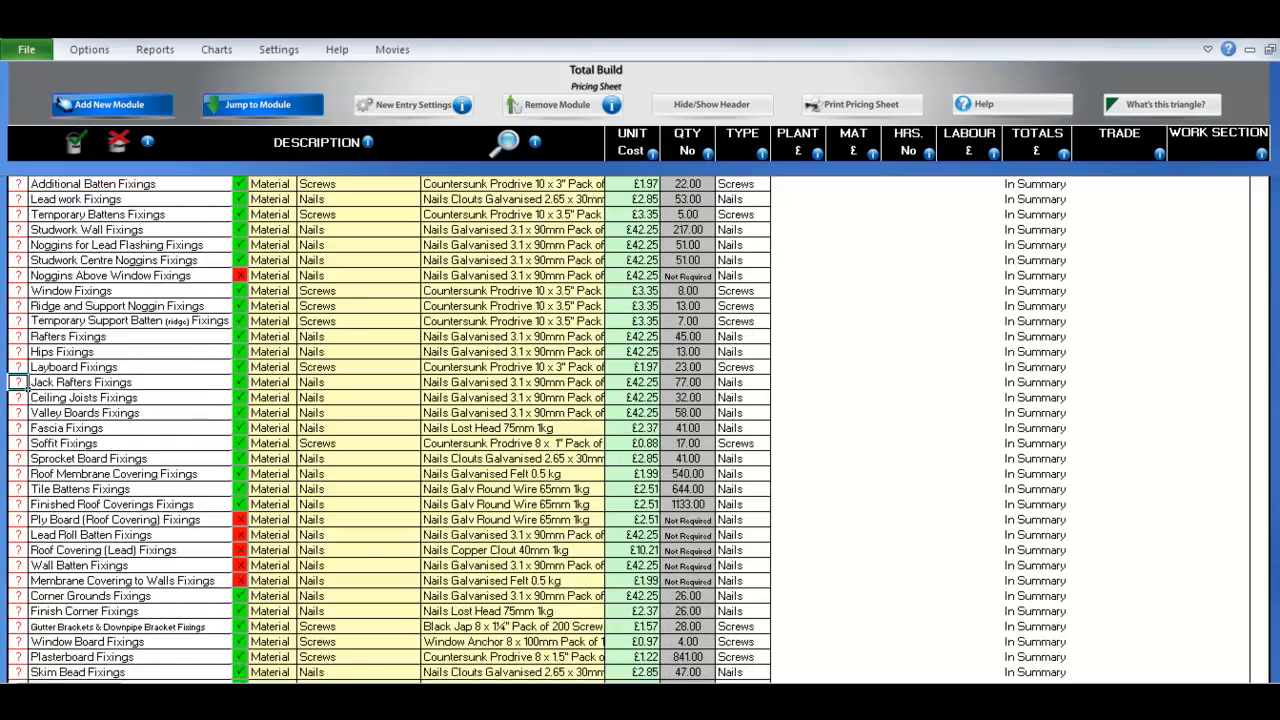
scroll(640, 430, down, 2)
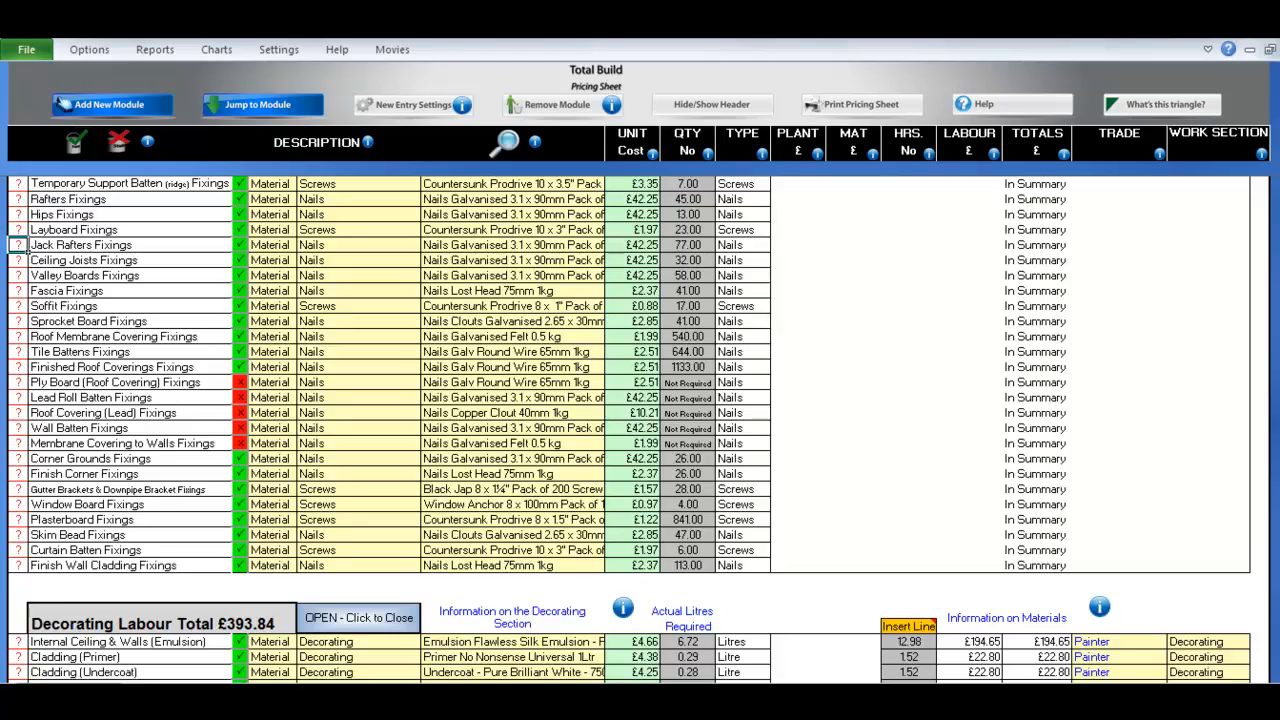
Examine which items use the Countersunk Prodrive 10 x 3.5" screws and Nails Galvanised 3.1 x 90mm in the Fixings Summary.
scroll(640, 430, down, 3)
scroll(640, 430, down, 8)
scroll(640, 430, down, 5)
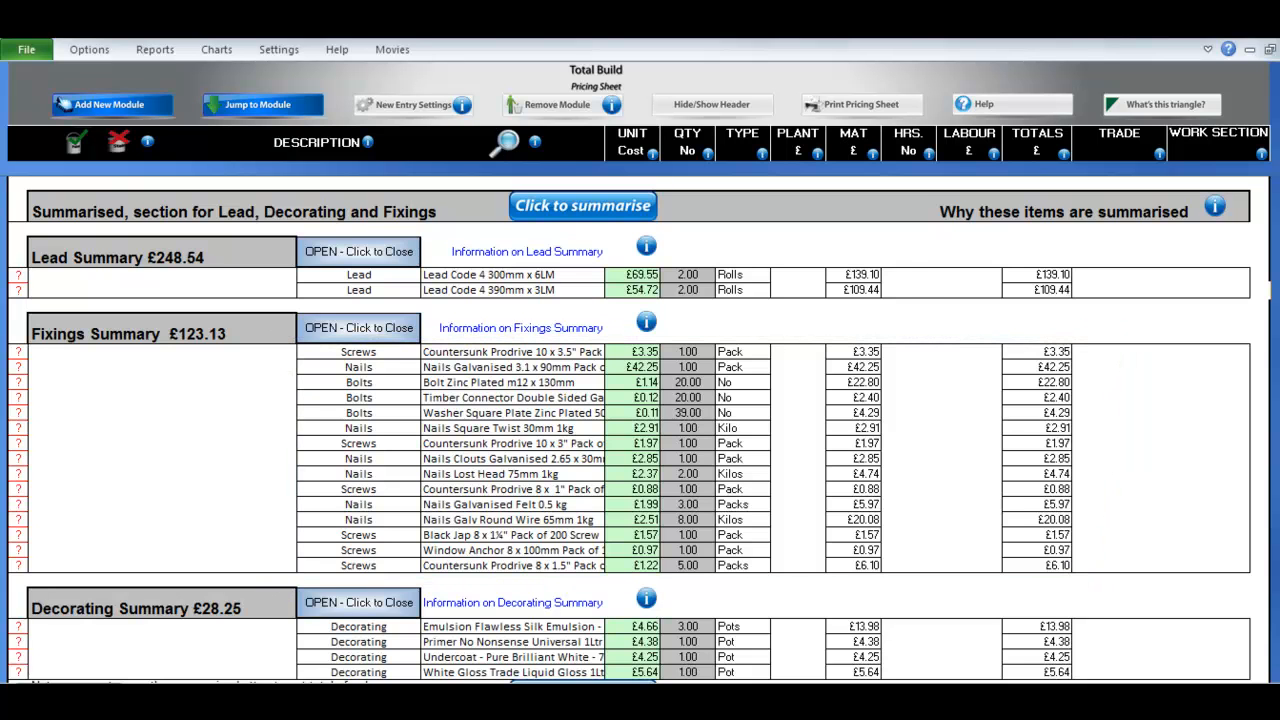
click(18, 352)
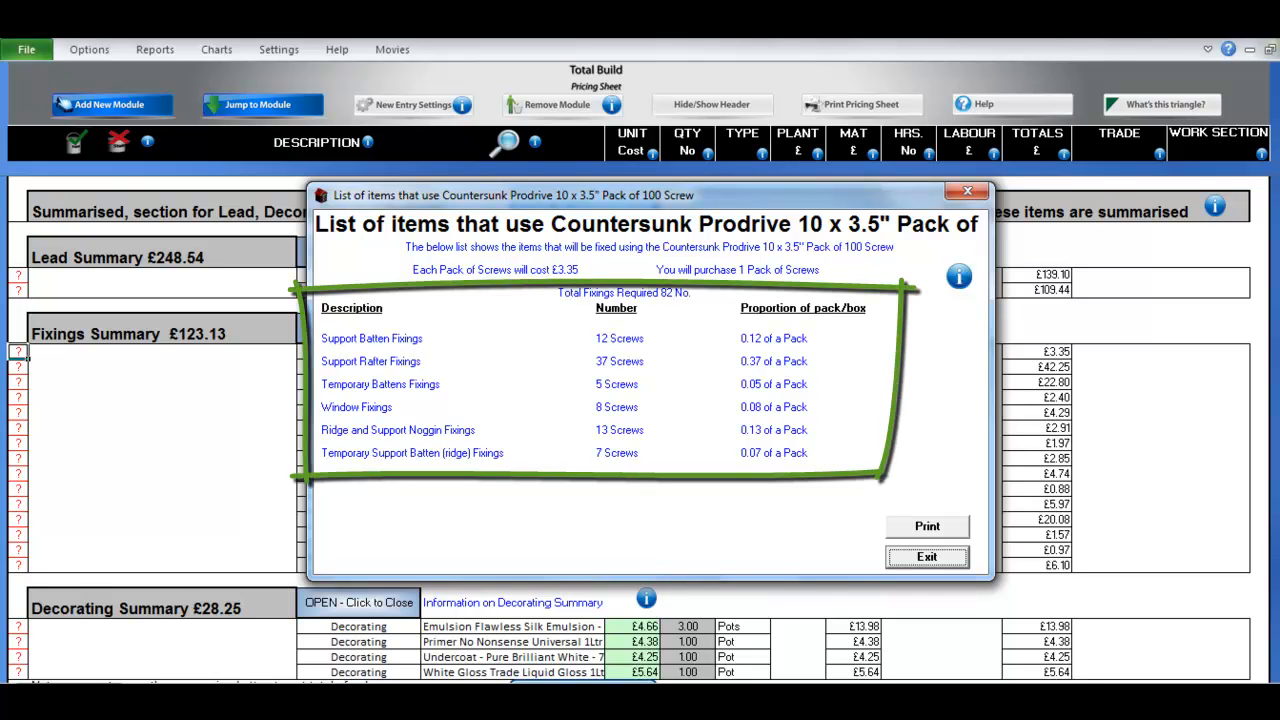
click(927, 557)
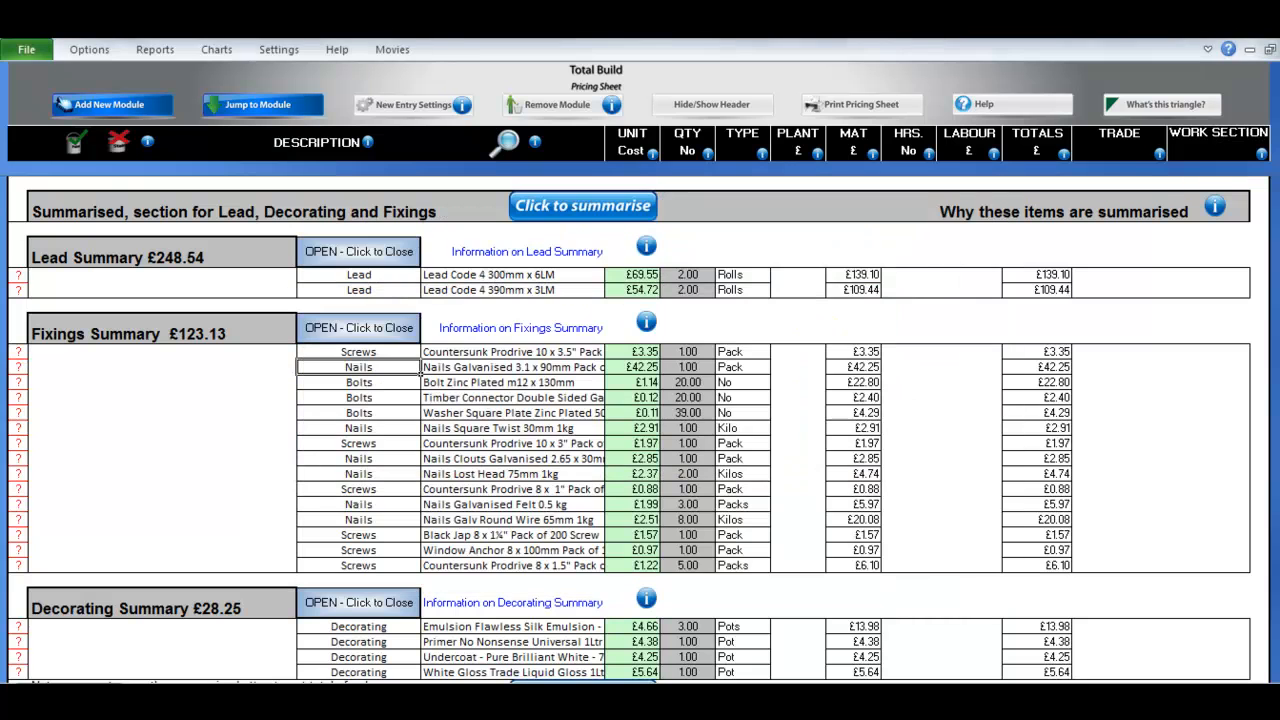
click(18, 367)
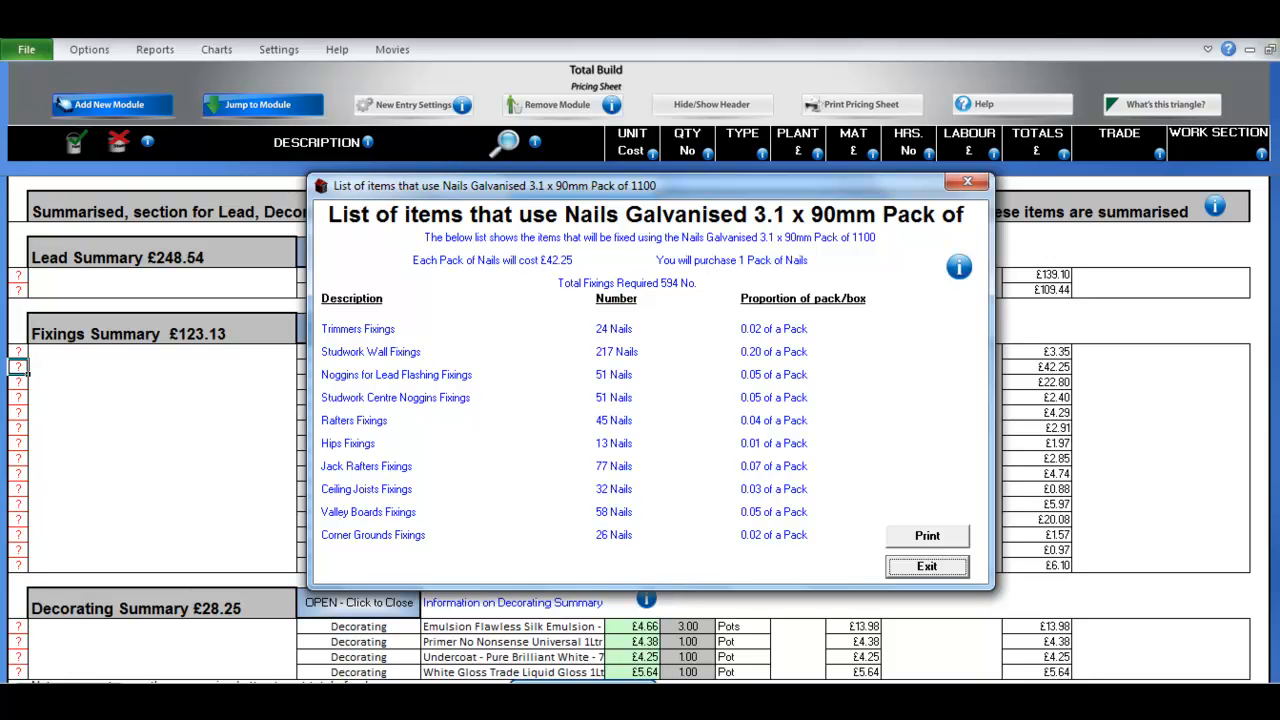
click(927, 566)
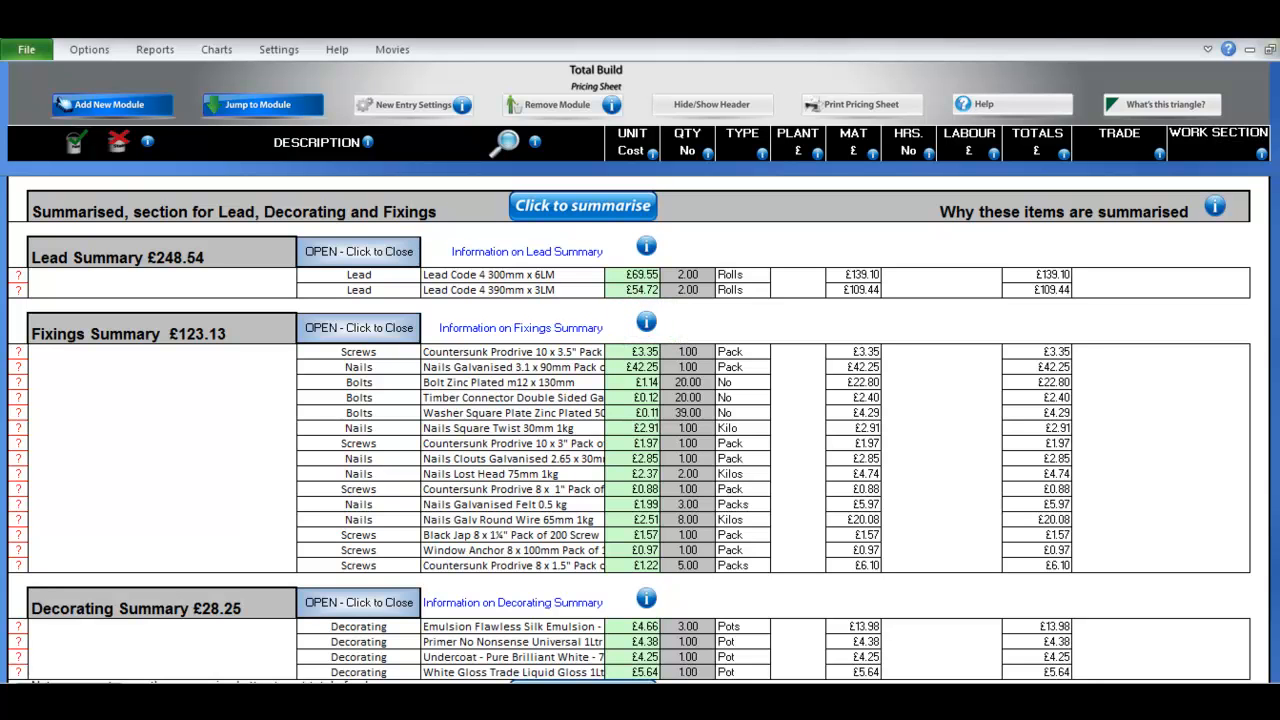
scroll(640, 430, down, 2)
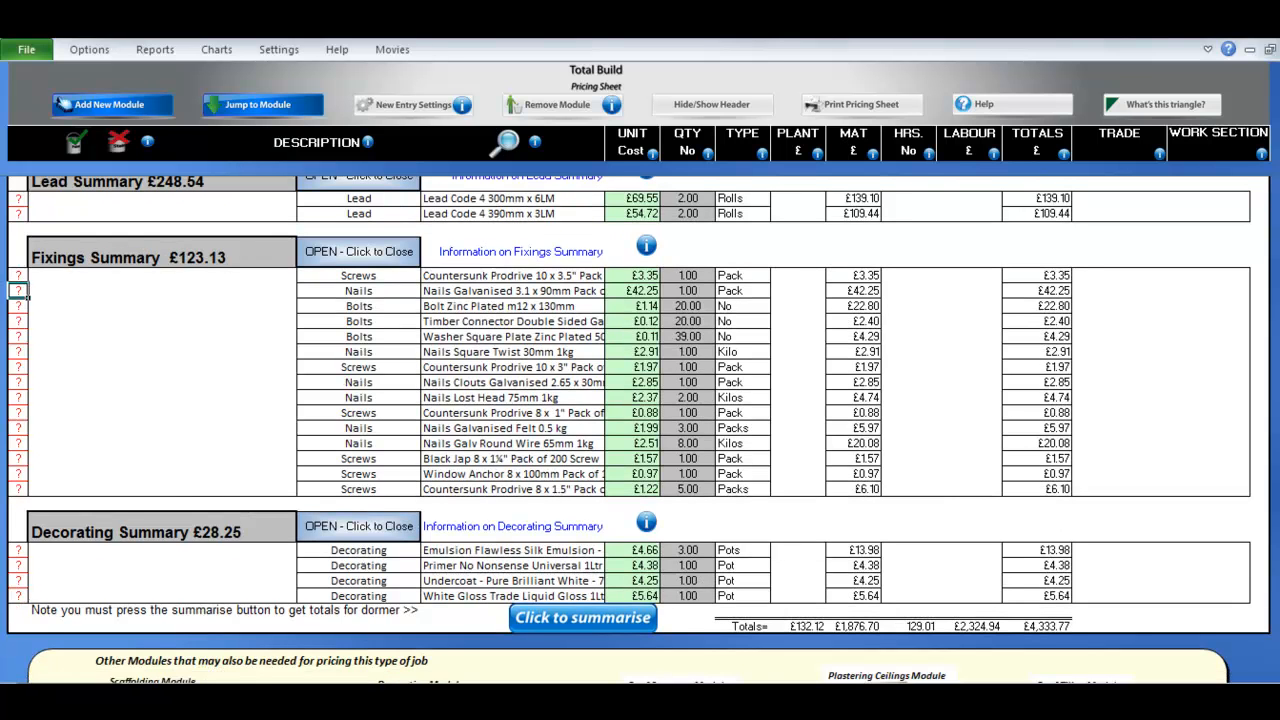
scroll(640, 430, up, 2)
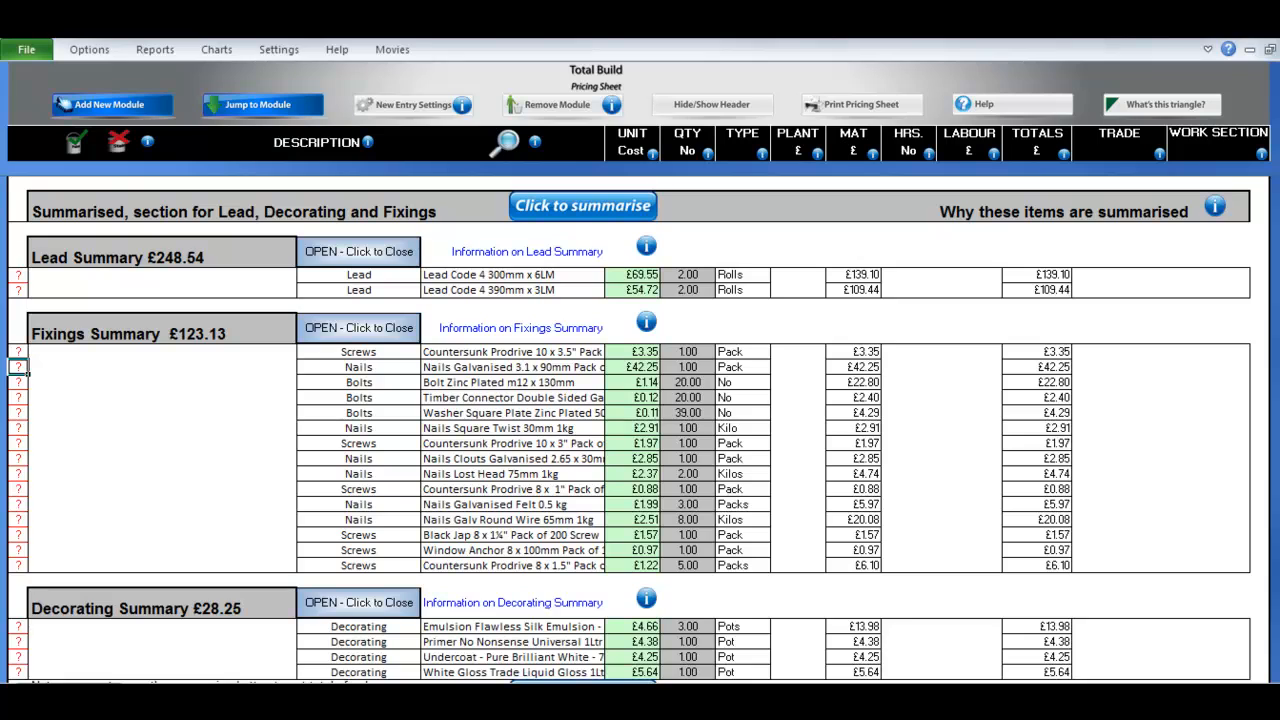
Examine the Decorating Labour section's Internal Ceiling & Walls (Emulsion), Cladding (Primer), Windows & Board (Undercoat) and Fascia and Soffit (Gloss) items.
scroll(640, 430, up, 9)
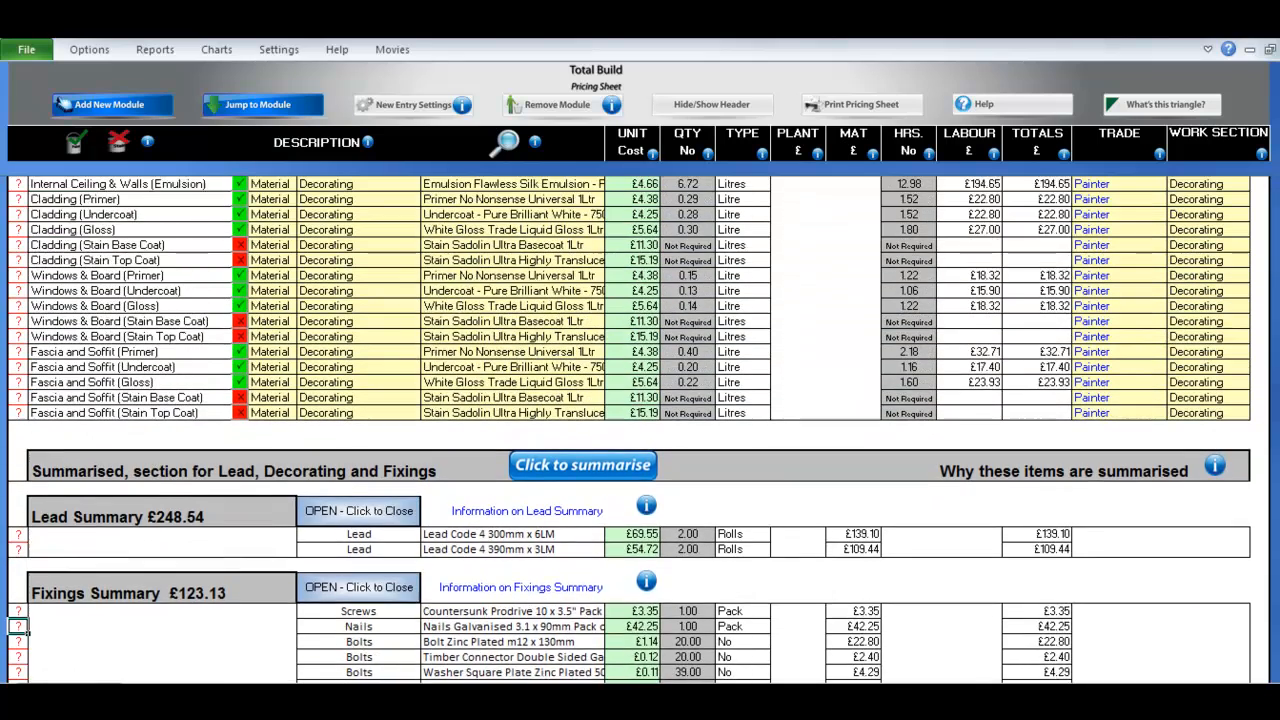
scroll(640, 430, up, 1)
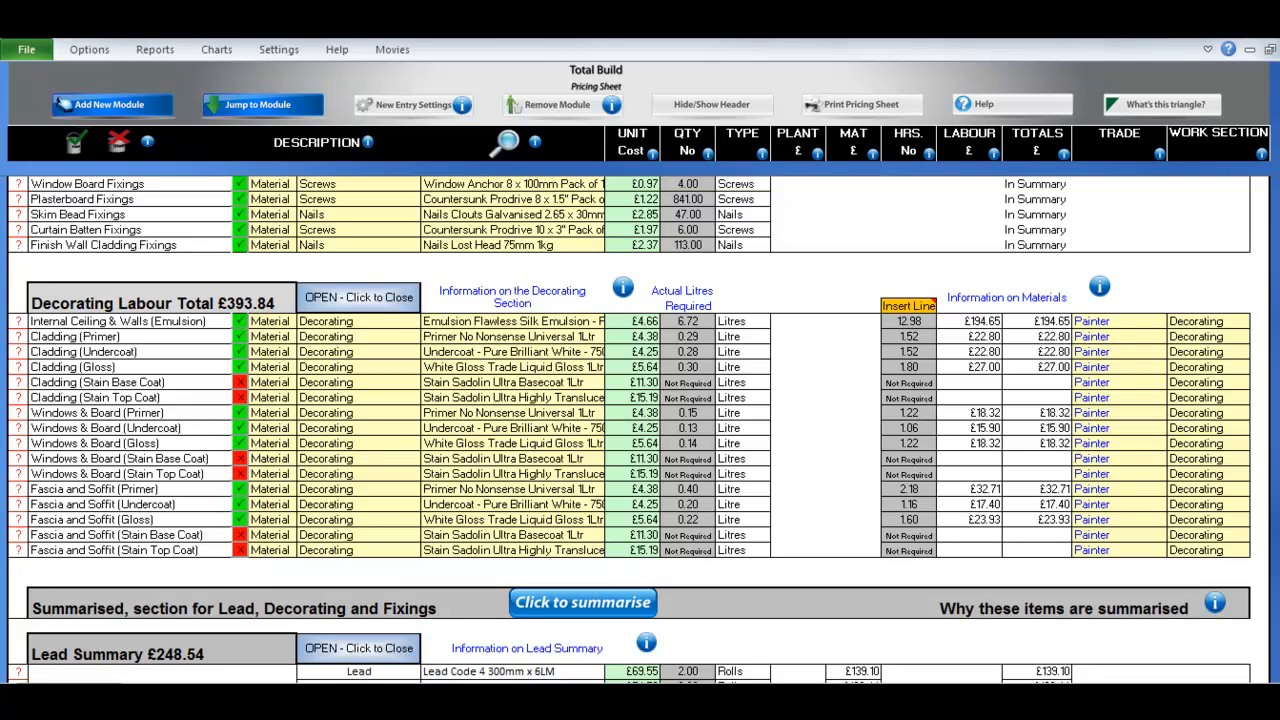
click(18, 322)
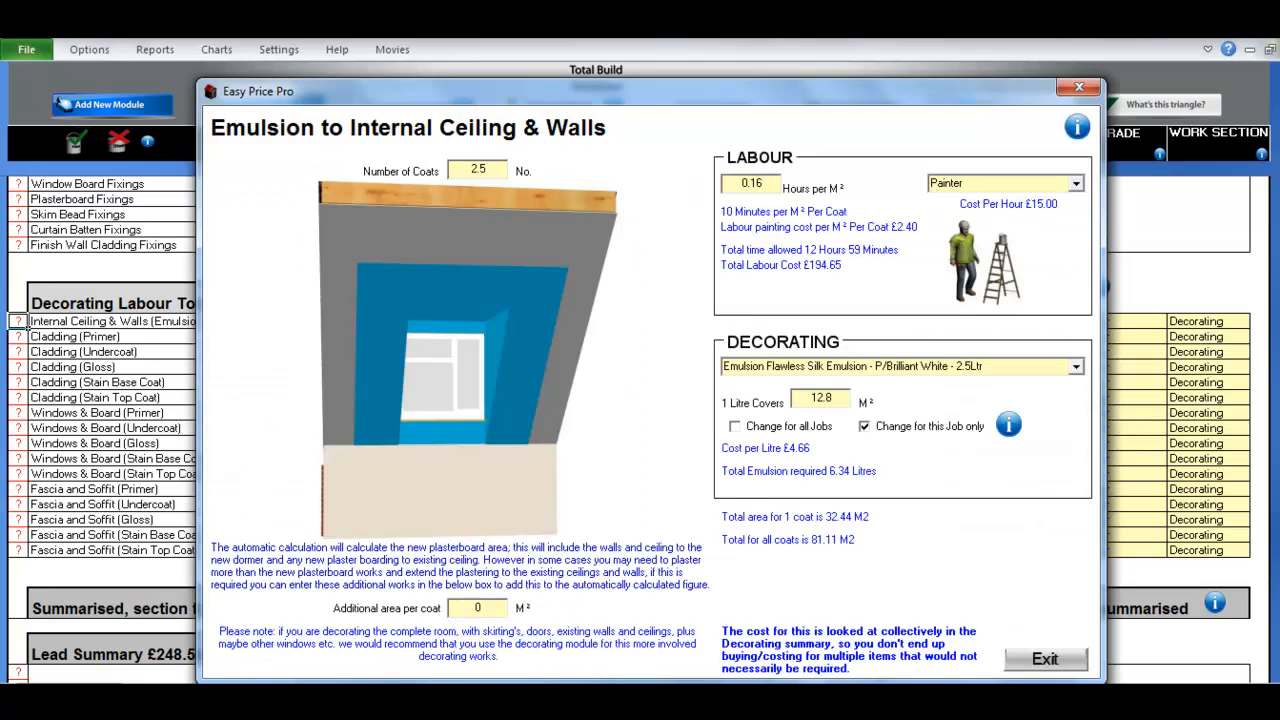
click(18, 337)
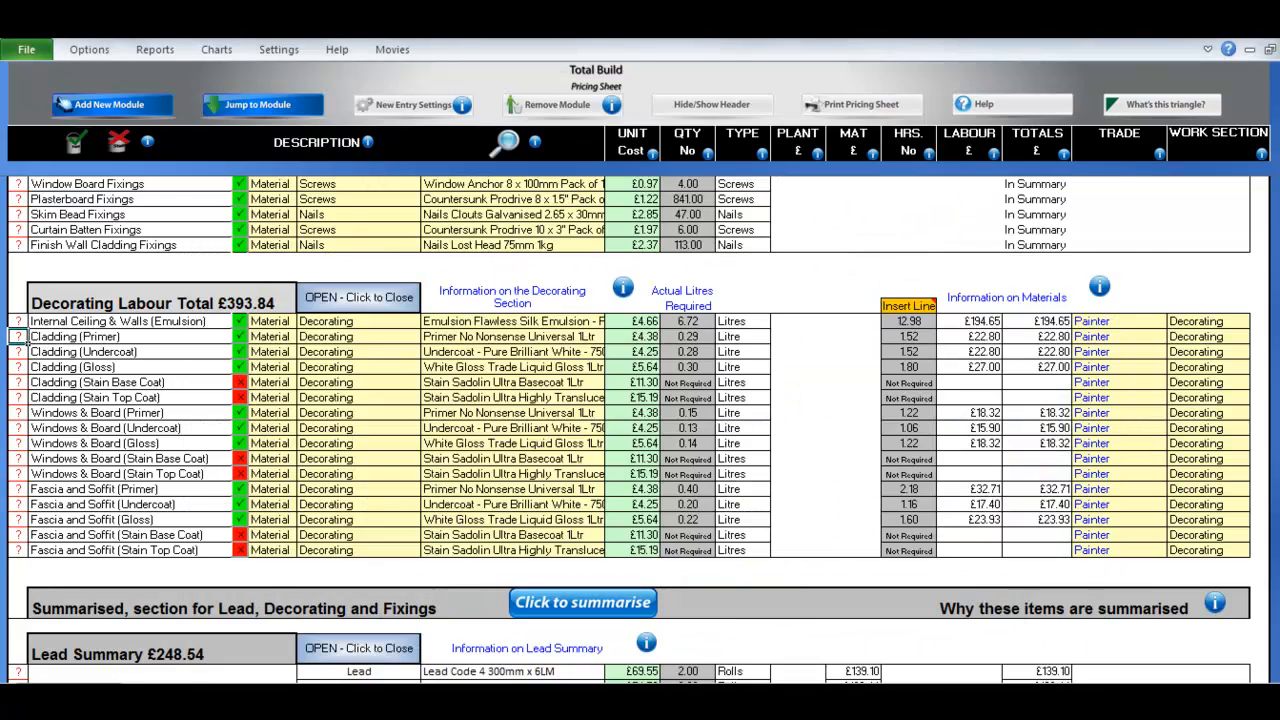
click(18, 428)
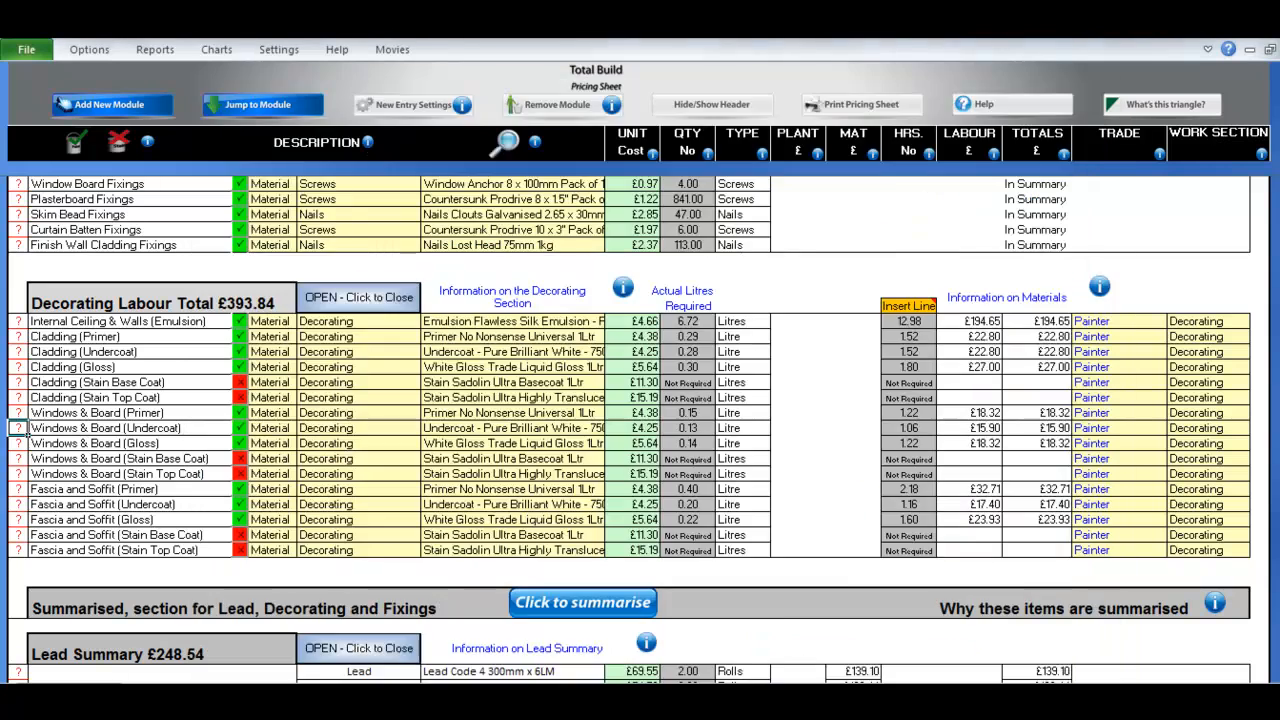
click(18, 520)
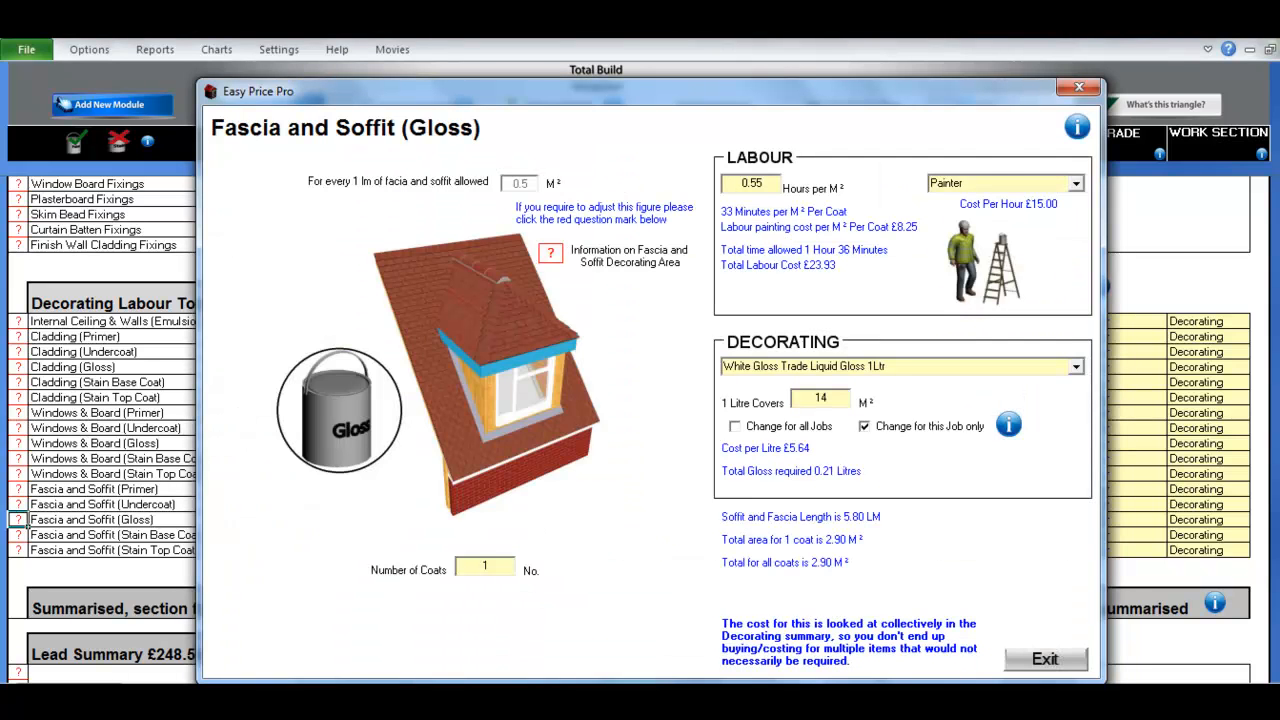
click(1045, 659)
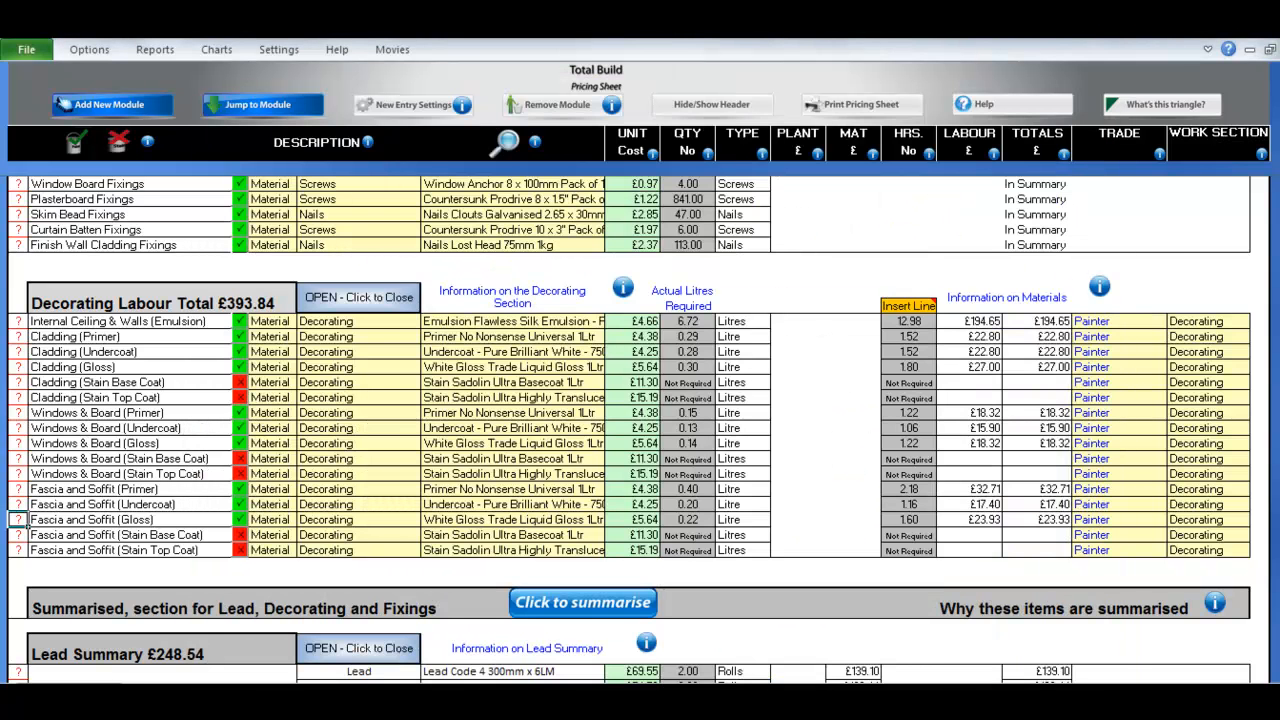
Examine the Decorating Summary, the dormer's overall totals and the other modules suggested for this type of job.
scroll(630, 430, down, 4)
scroll(630, 430, down, 8)
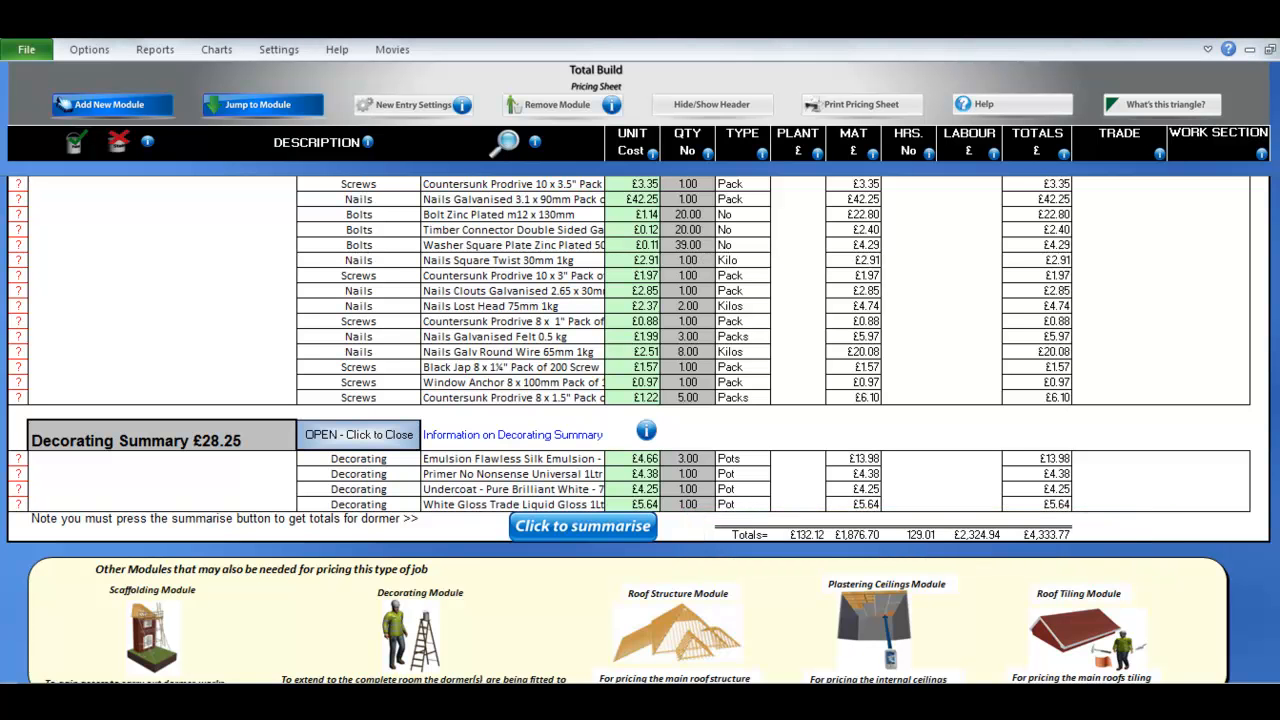
scroll(640, 400, down, 1)
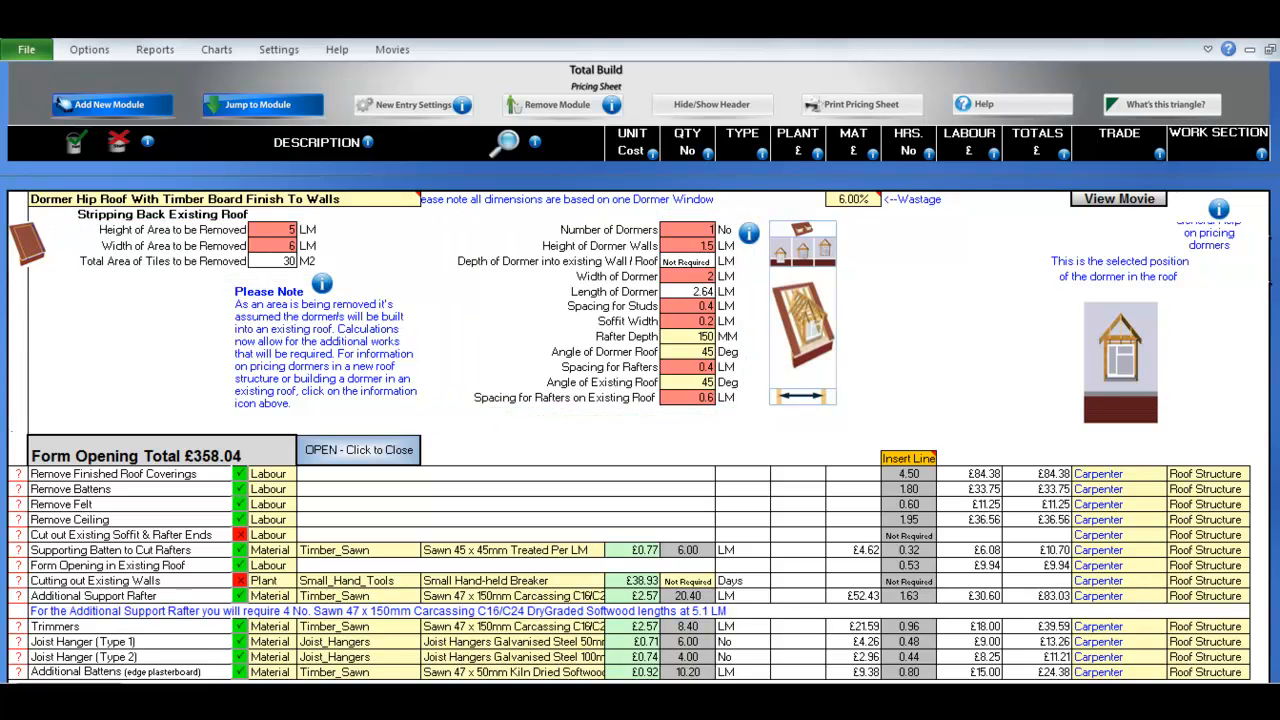
Review the dormer's priced sections in order from Form Opening through Walls, Insulation, Fascia & Soffits and Roof Covering to Wall Cladding.
scroll(640, 430, down, 3)
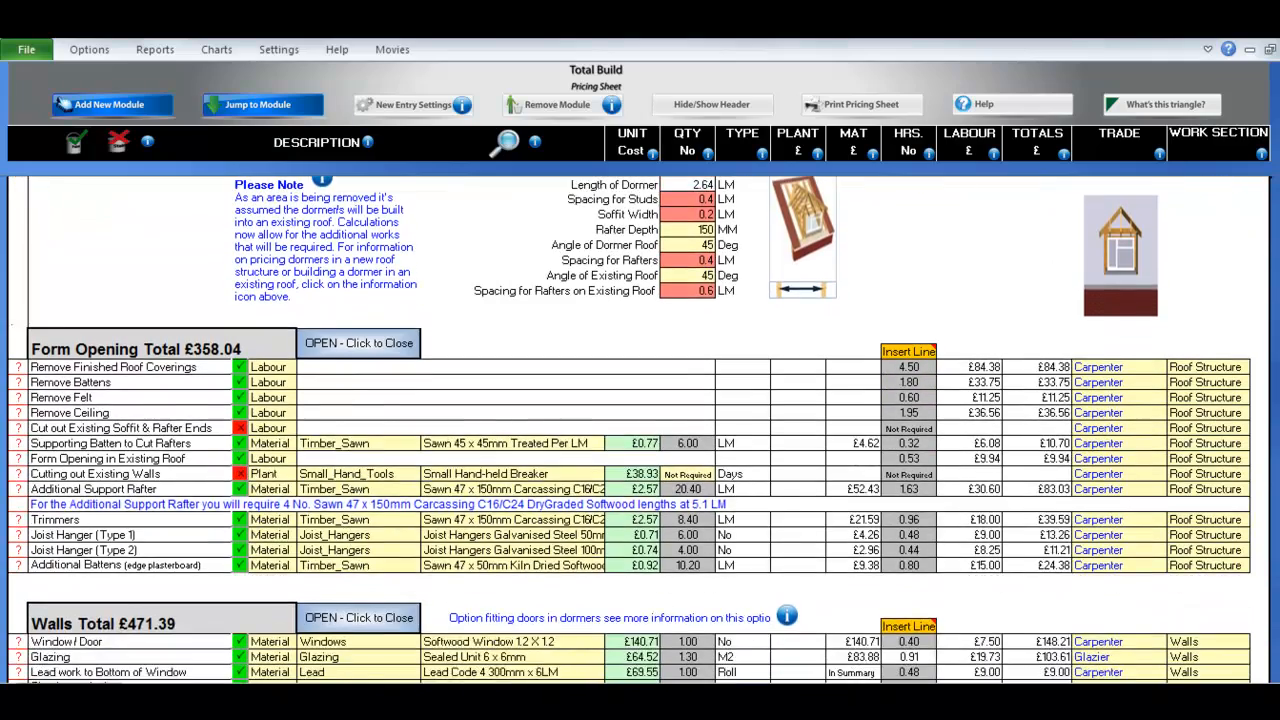
scroll(640, 430, down, 4)
scroll(640, 430, down, 4)
scroll(640, 430, down, 4)
scroll(640, 430, down, 4)
scroll(640, 430, down, 5)
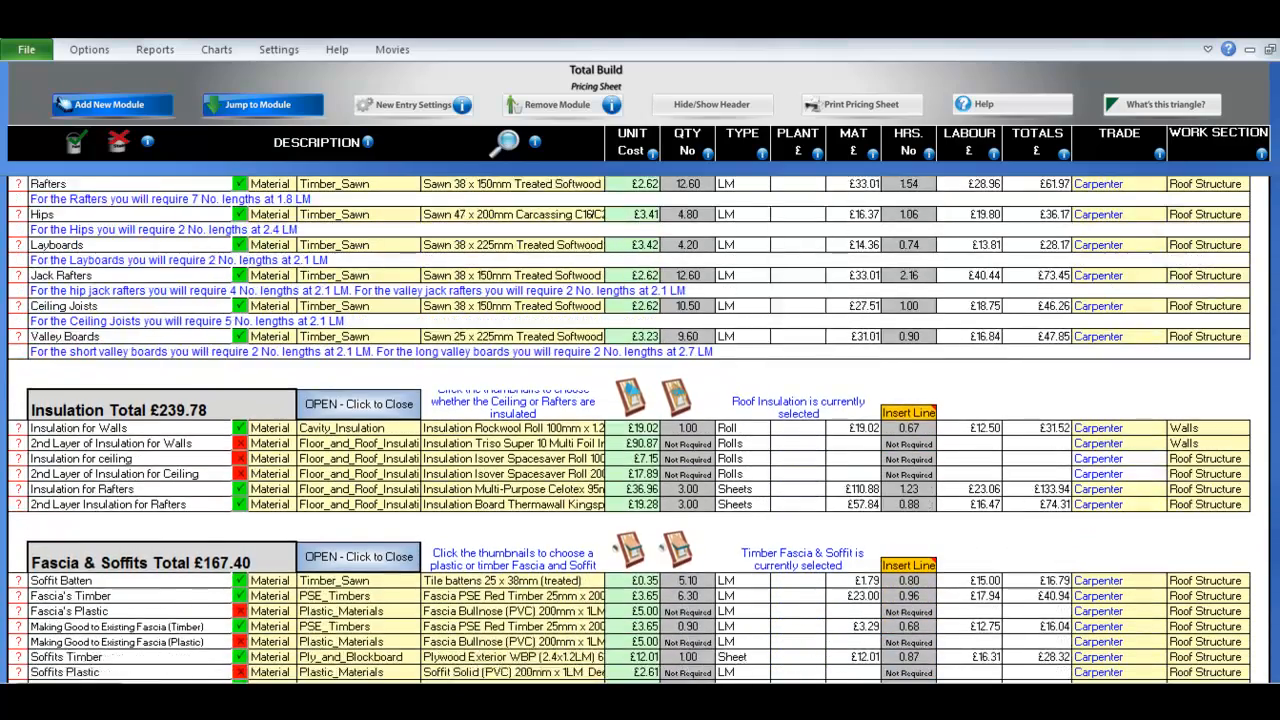
scroll(640, 430, down, 4)
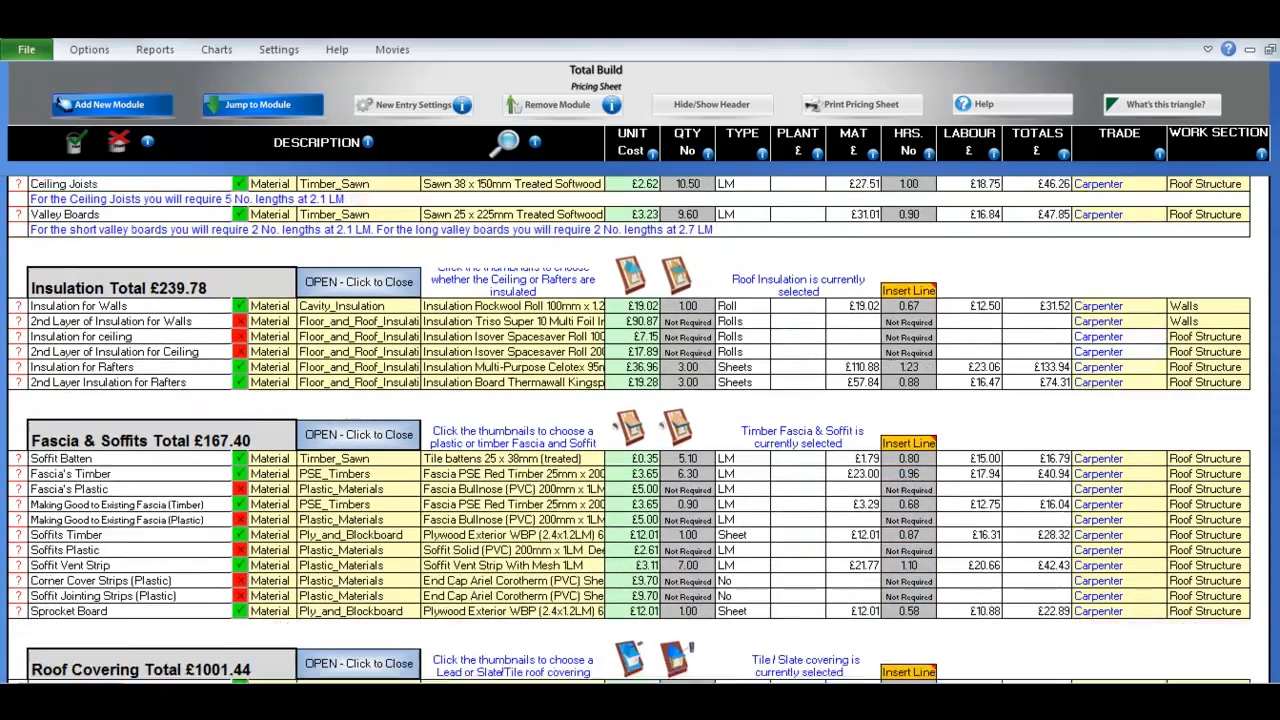
scroll(640, 430, down, 6)
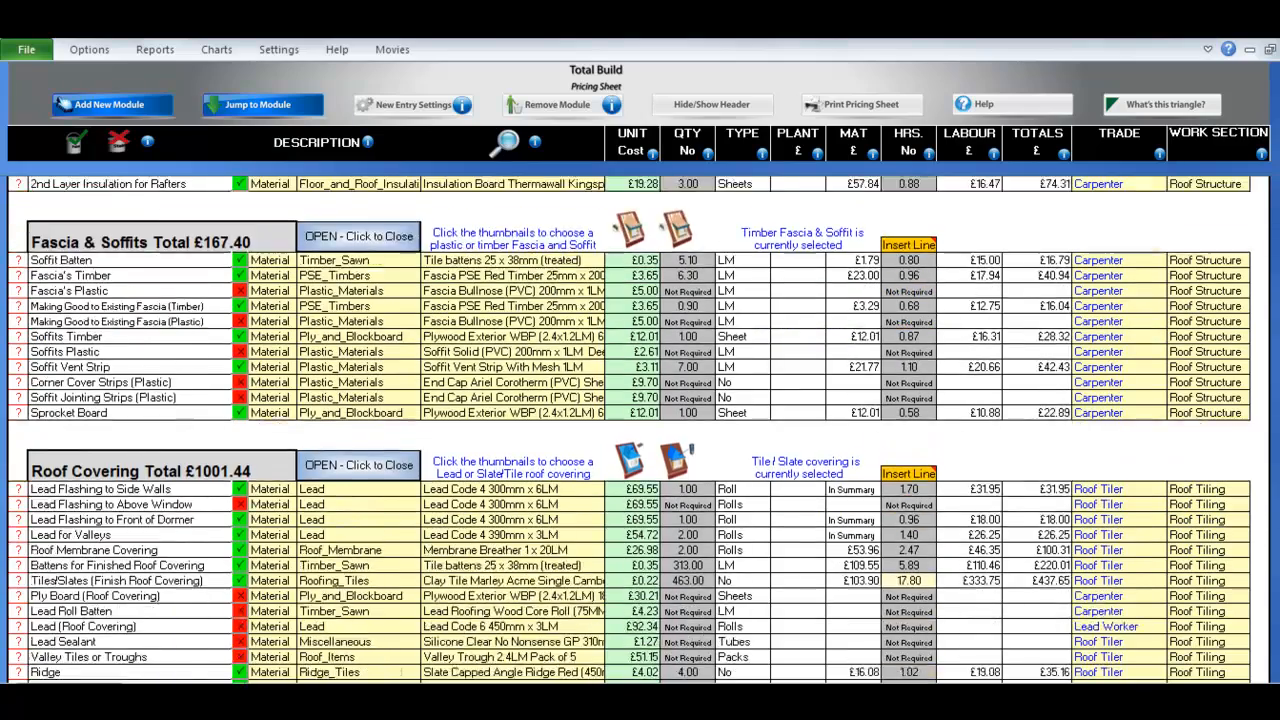
scroll(640, 430, down, 7)
scroll(640, 430, down, 7)
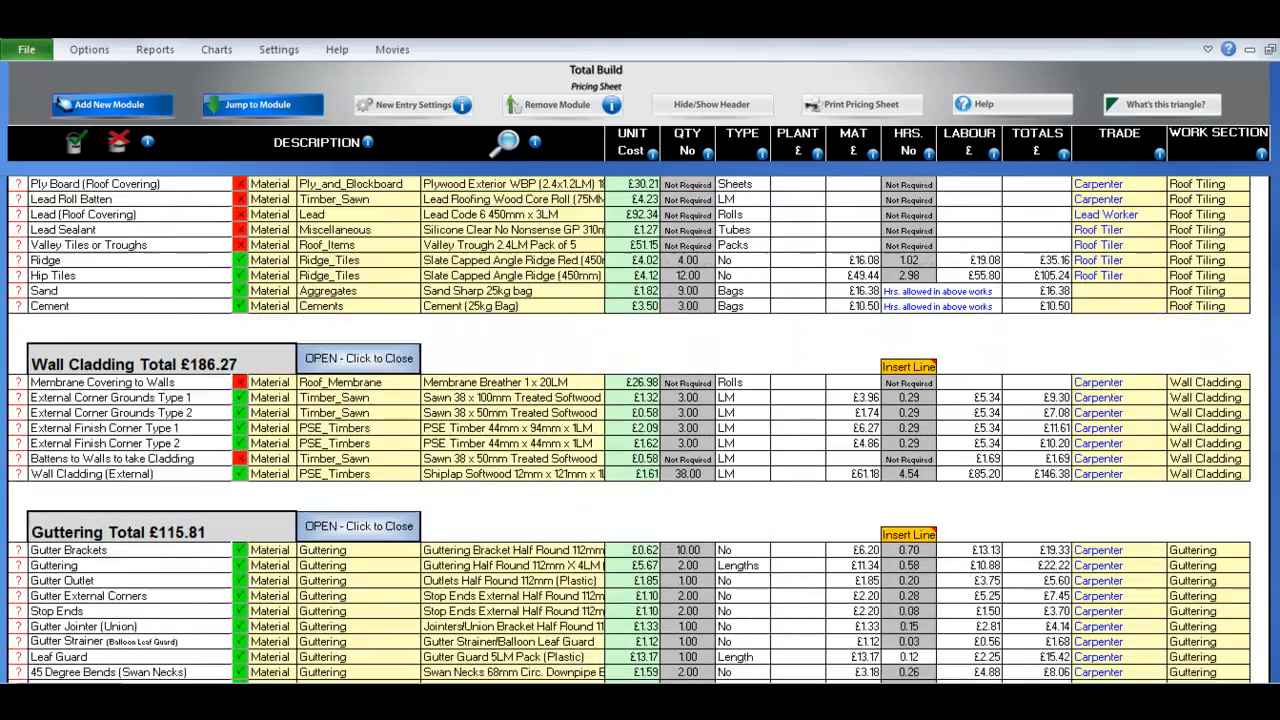
Review the Guttering, Internal Works, Waste Disposal, Fixings and Decorating Labour sections, down to the Lead, Fixings and Decorating summaries and the dormer's overall totals.
scroll(640, 430, down, 8)
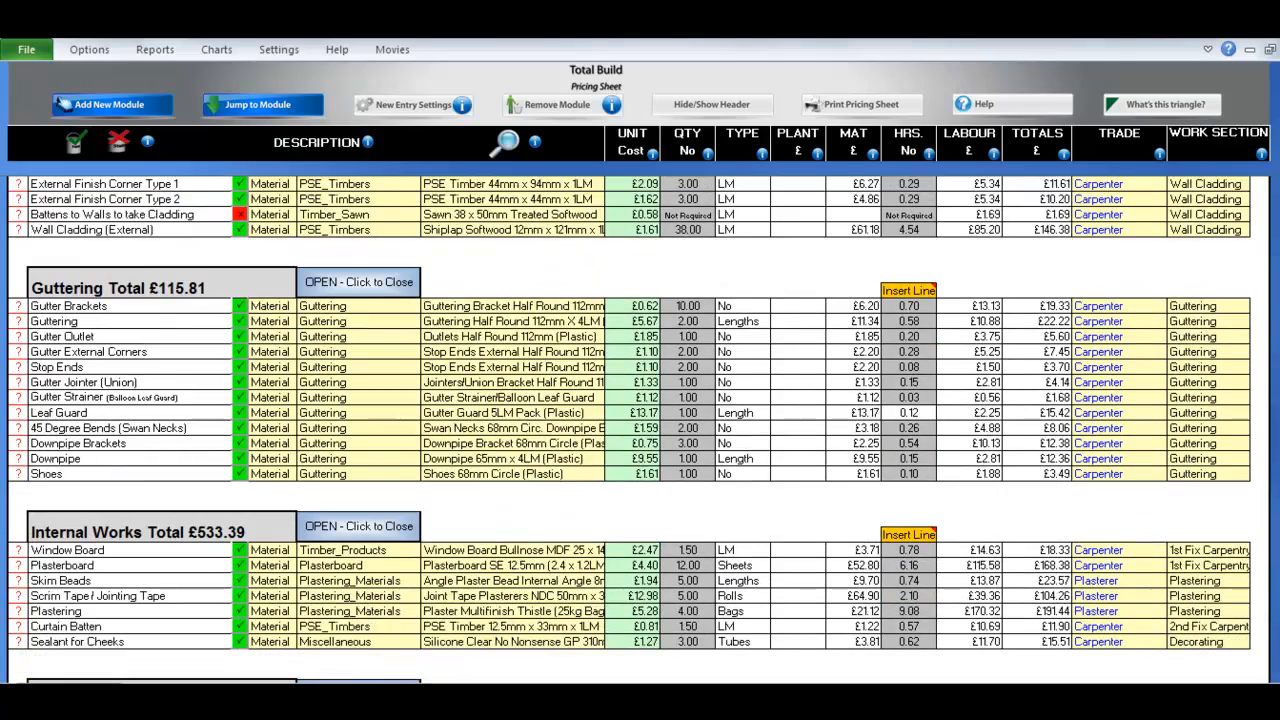
scroll(640, 430, down, 7)
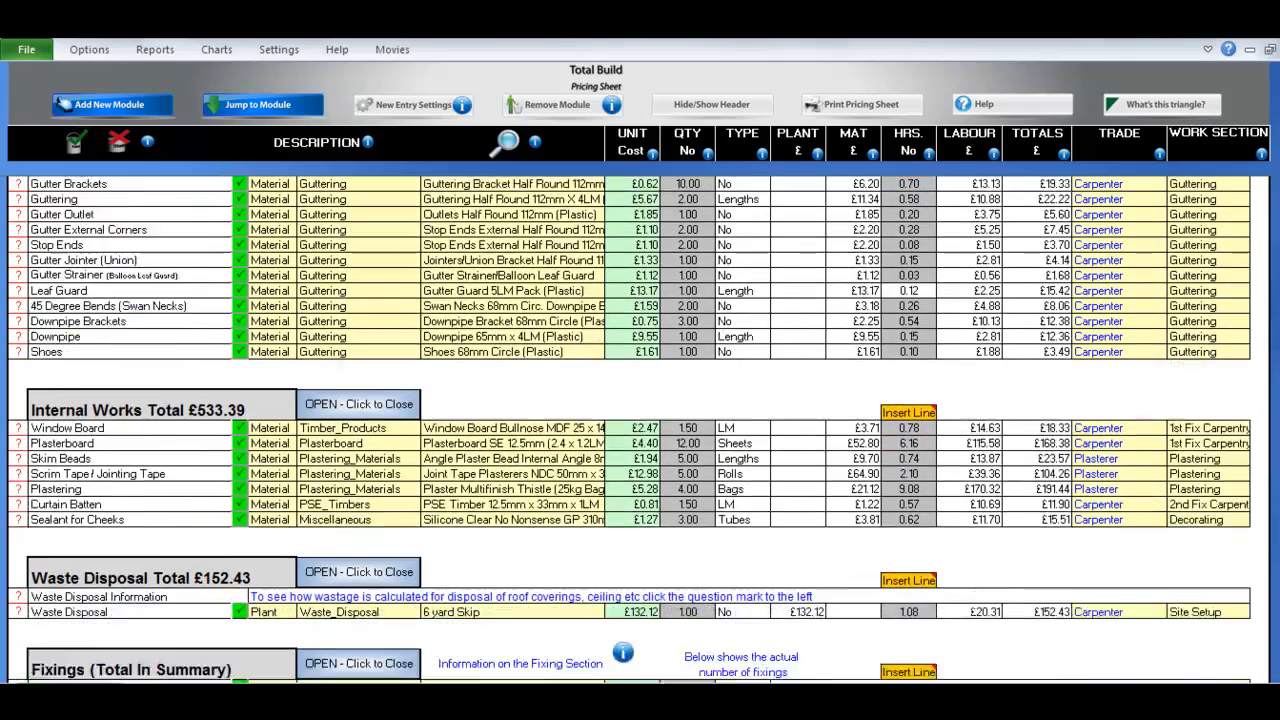
scroll(640, 430, down, 4)
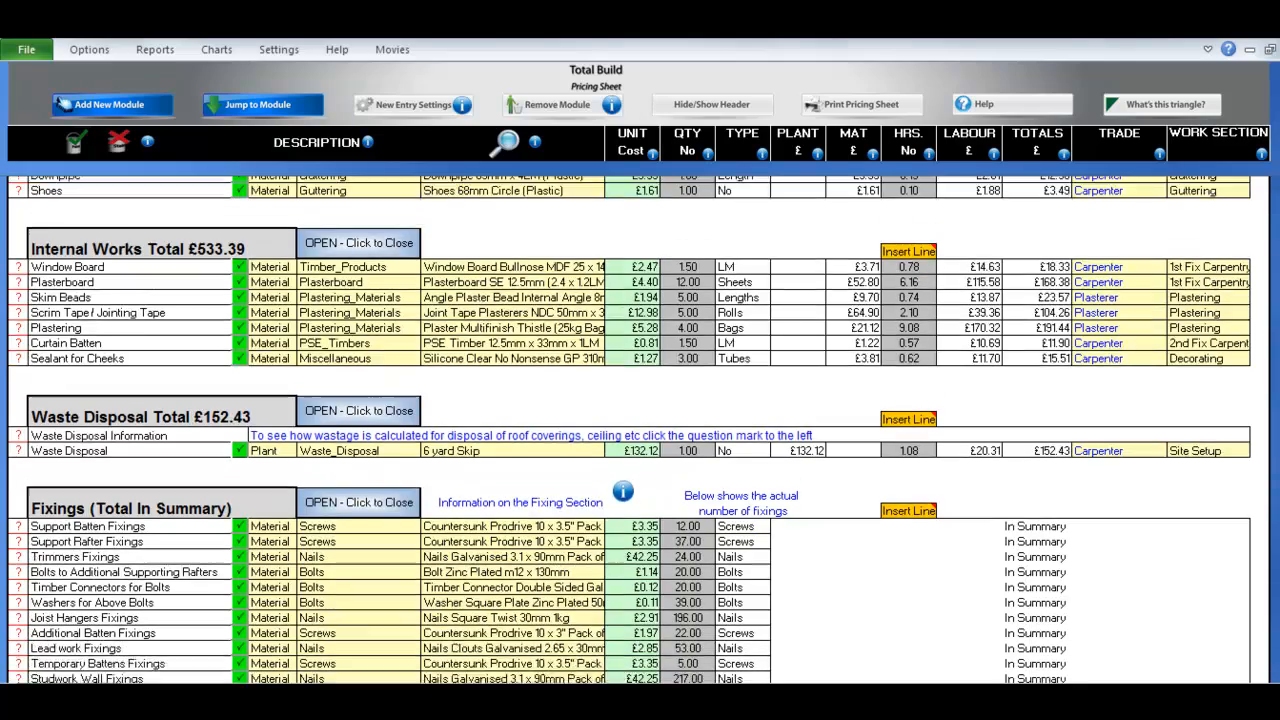
scroll(640, 430, down, 11)
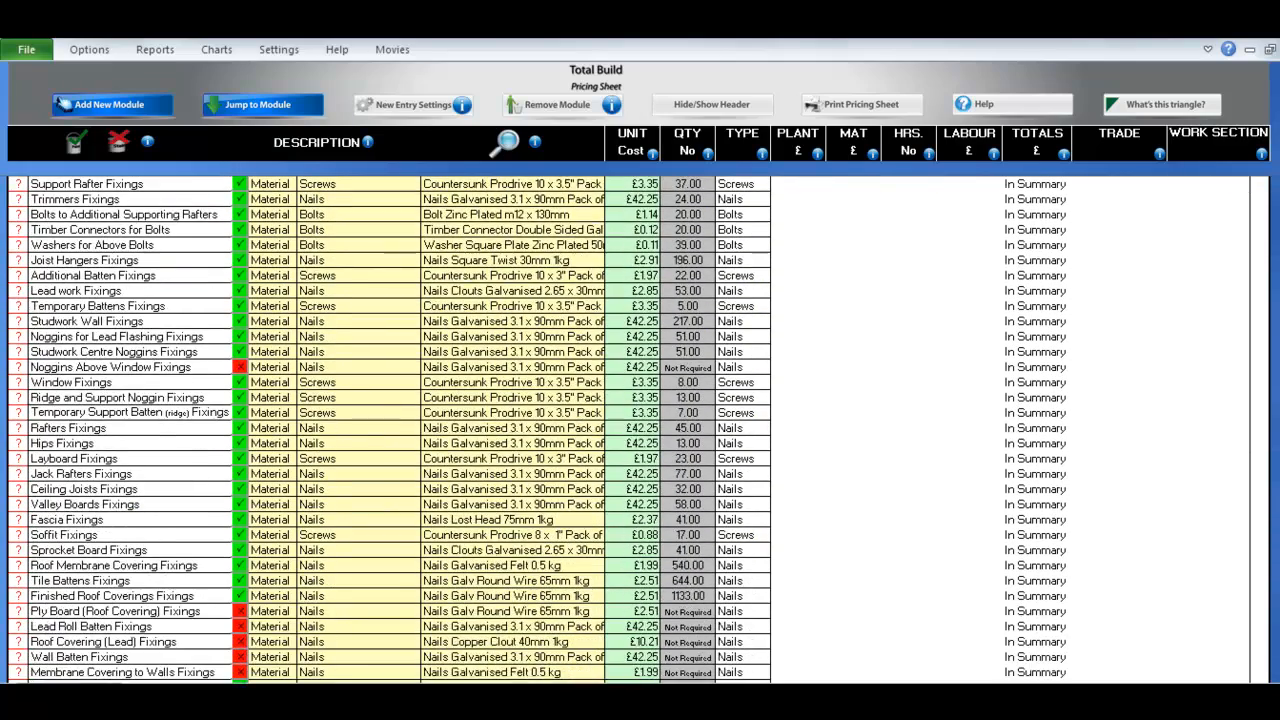
scroll(640, 430, down, 14)
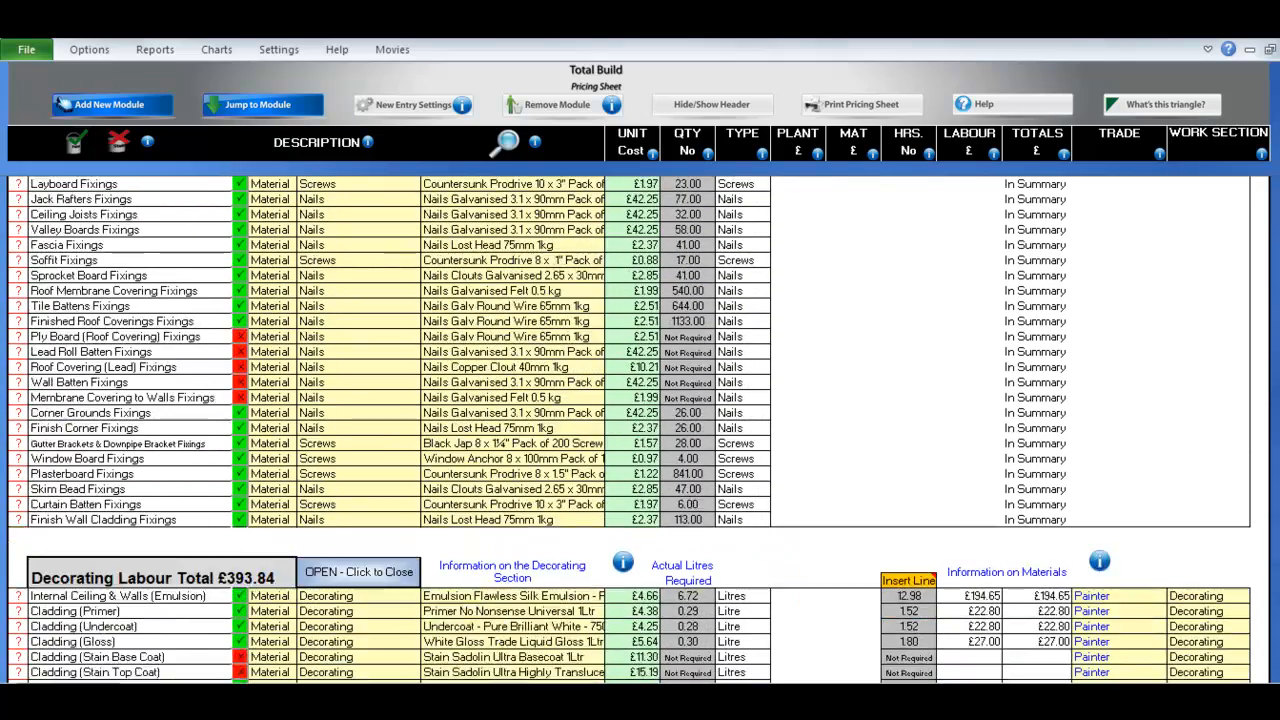
scroll(640, 430, down, 10)
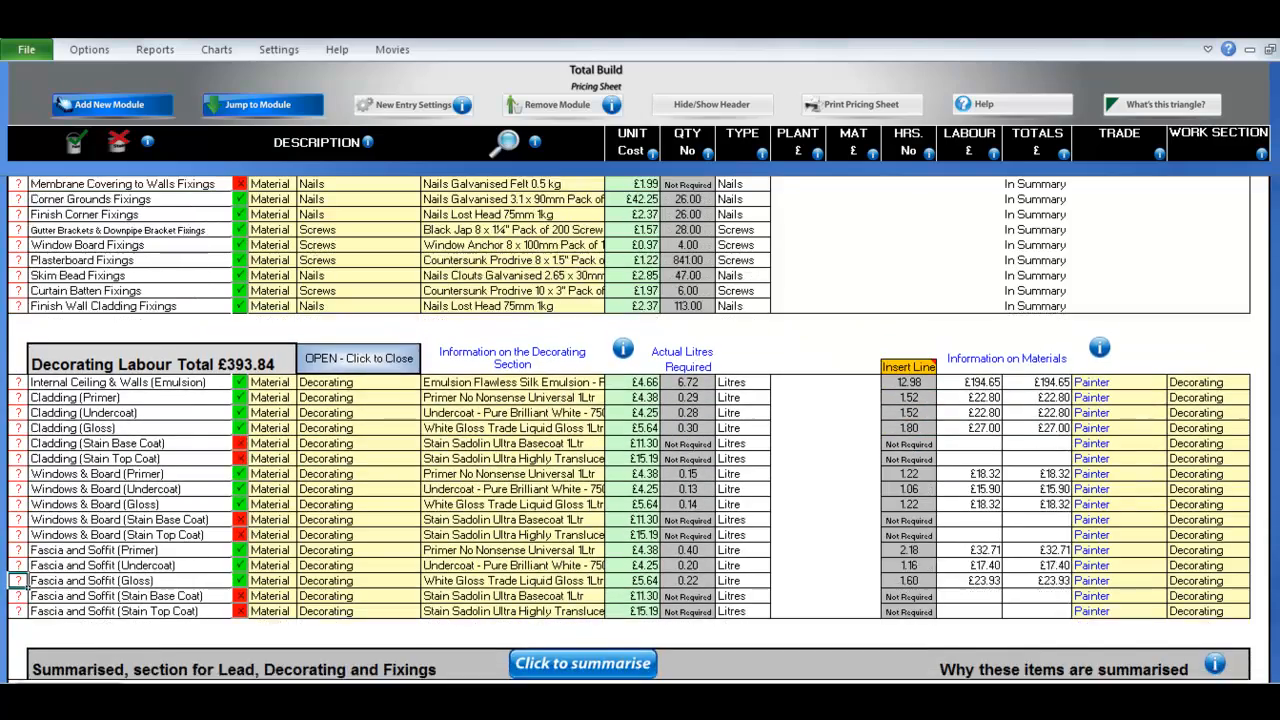
scroll(640, 430, down, 2)
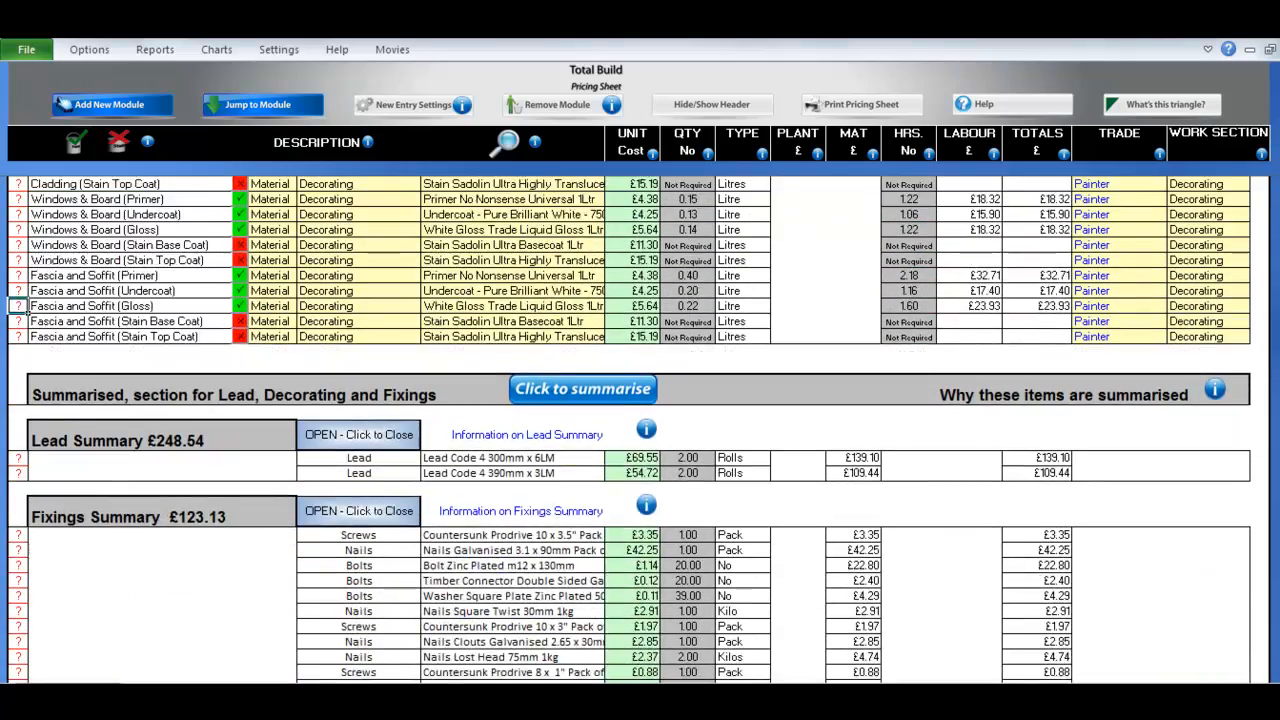
scroll(640, 436, down, 2)
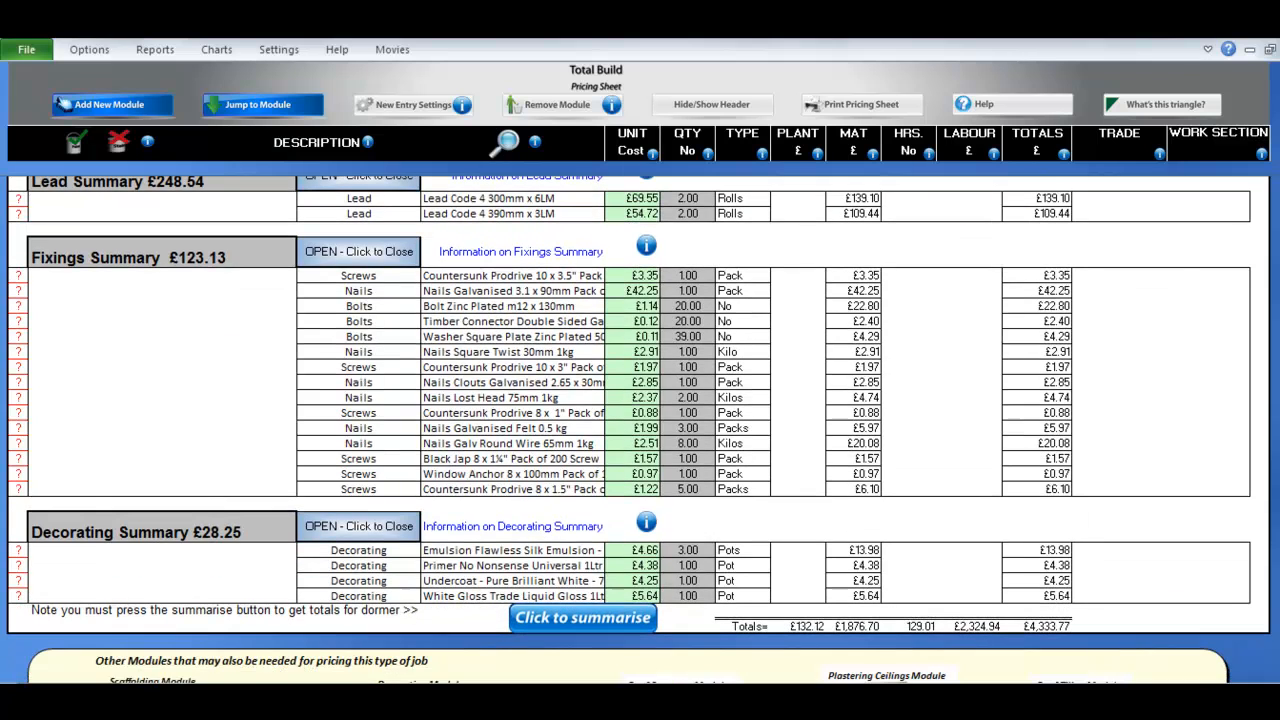